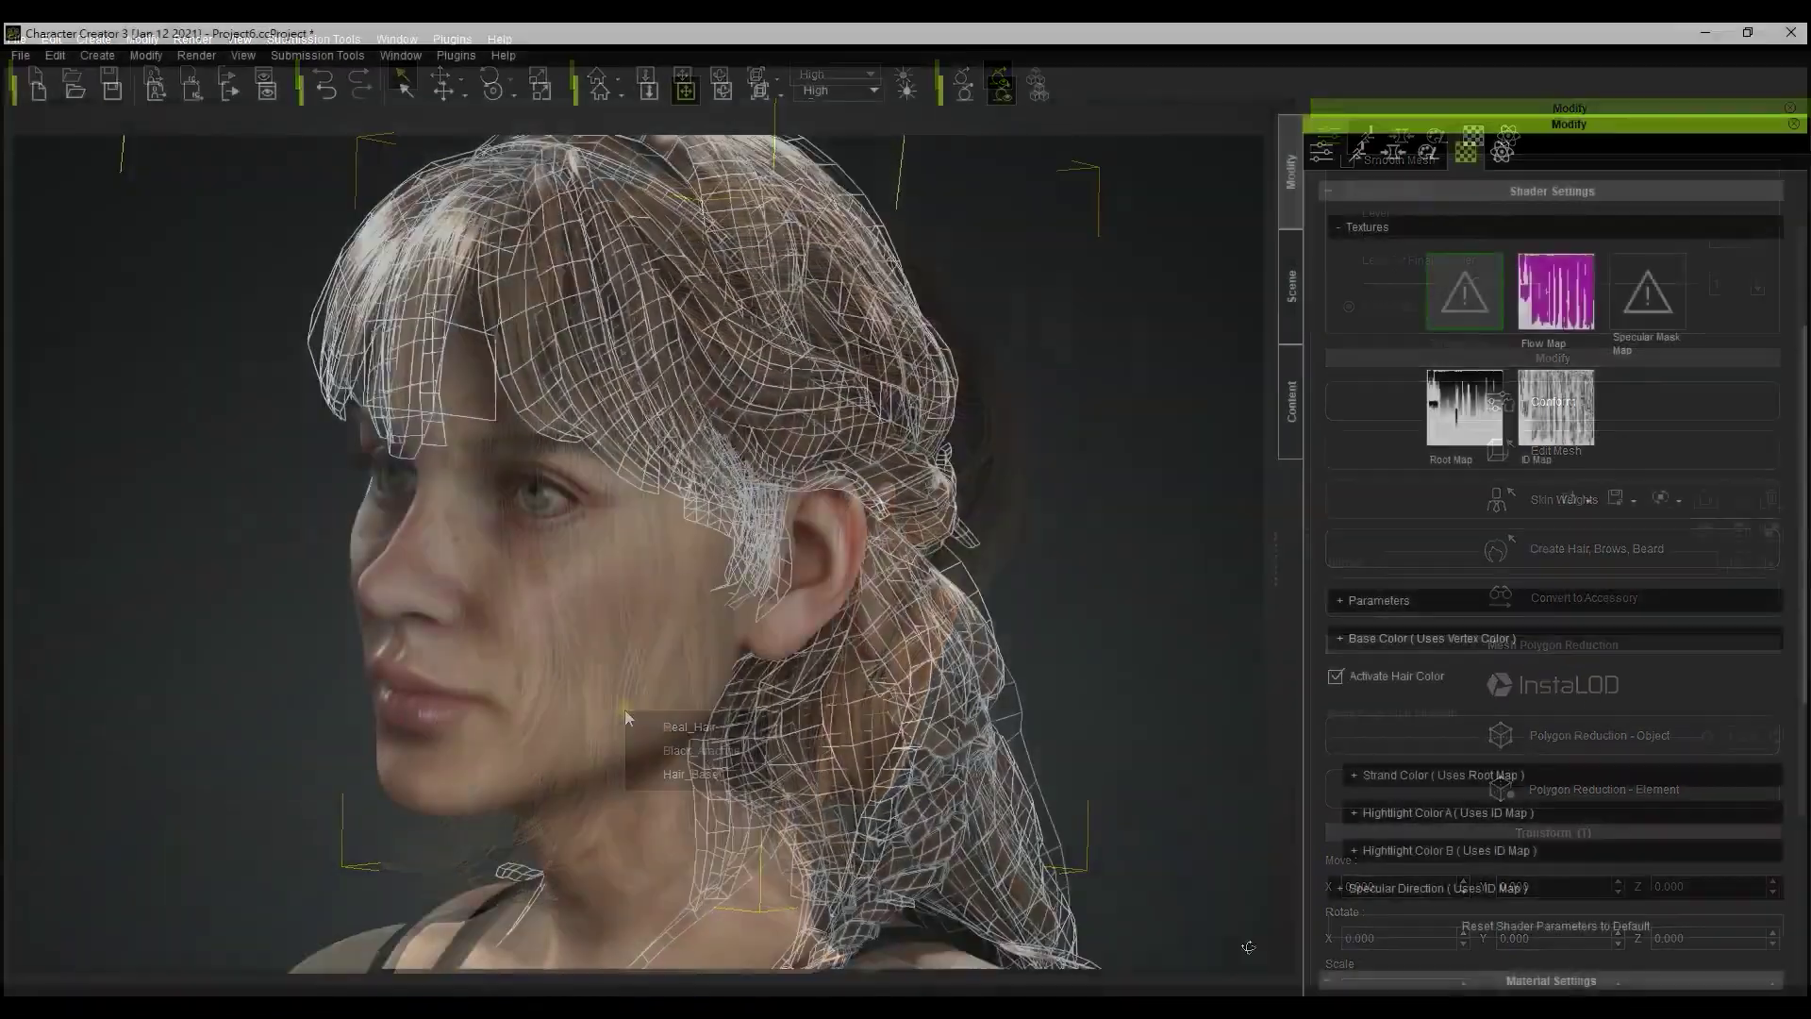
# Give the short bob hair a blue Highlight Color A.
pyautogui.moveTo(624, 710); pyautogui.dragTo(87, 968, button='right')
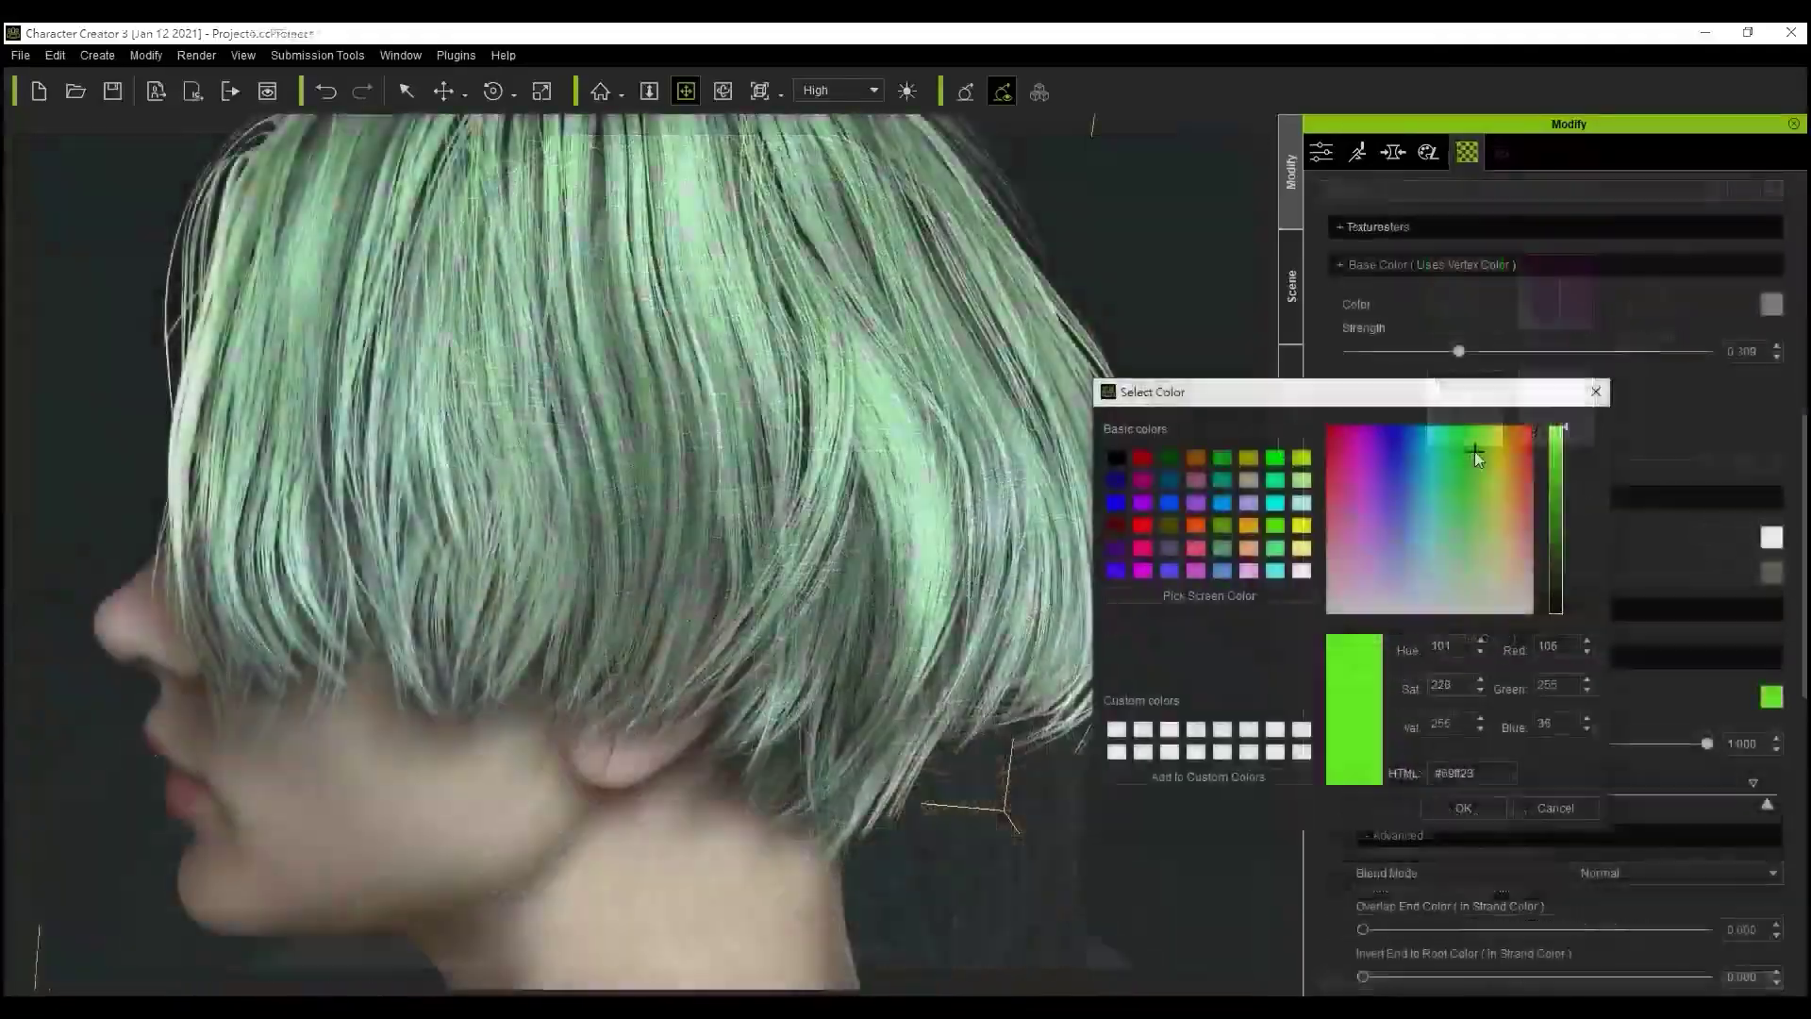
pyautogui.moveTo(1475, 456); pyautogui.dragTo(1399, 444)
pyautogui.click(1463, 807)
# Set Overlap End Color to 0.607 and Invert End to Root Color to 0.377.
pyautogui.scroll(-2, 1415, 811)
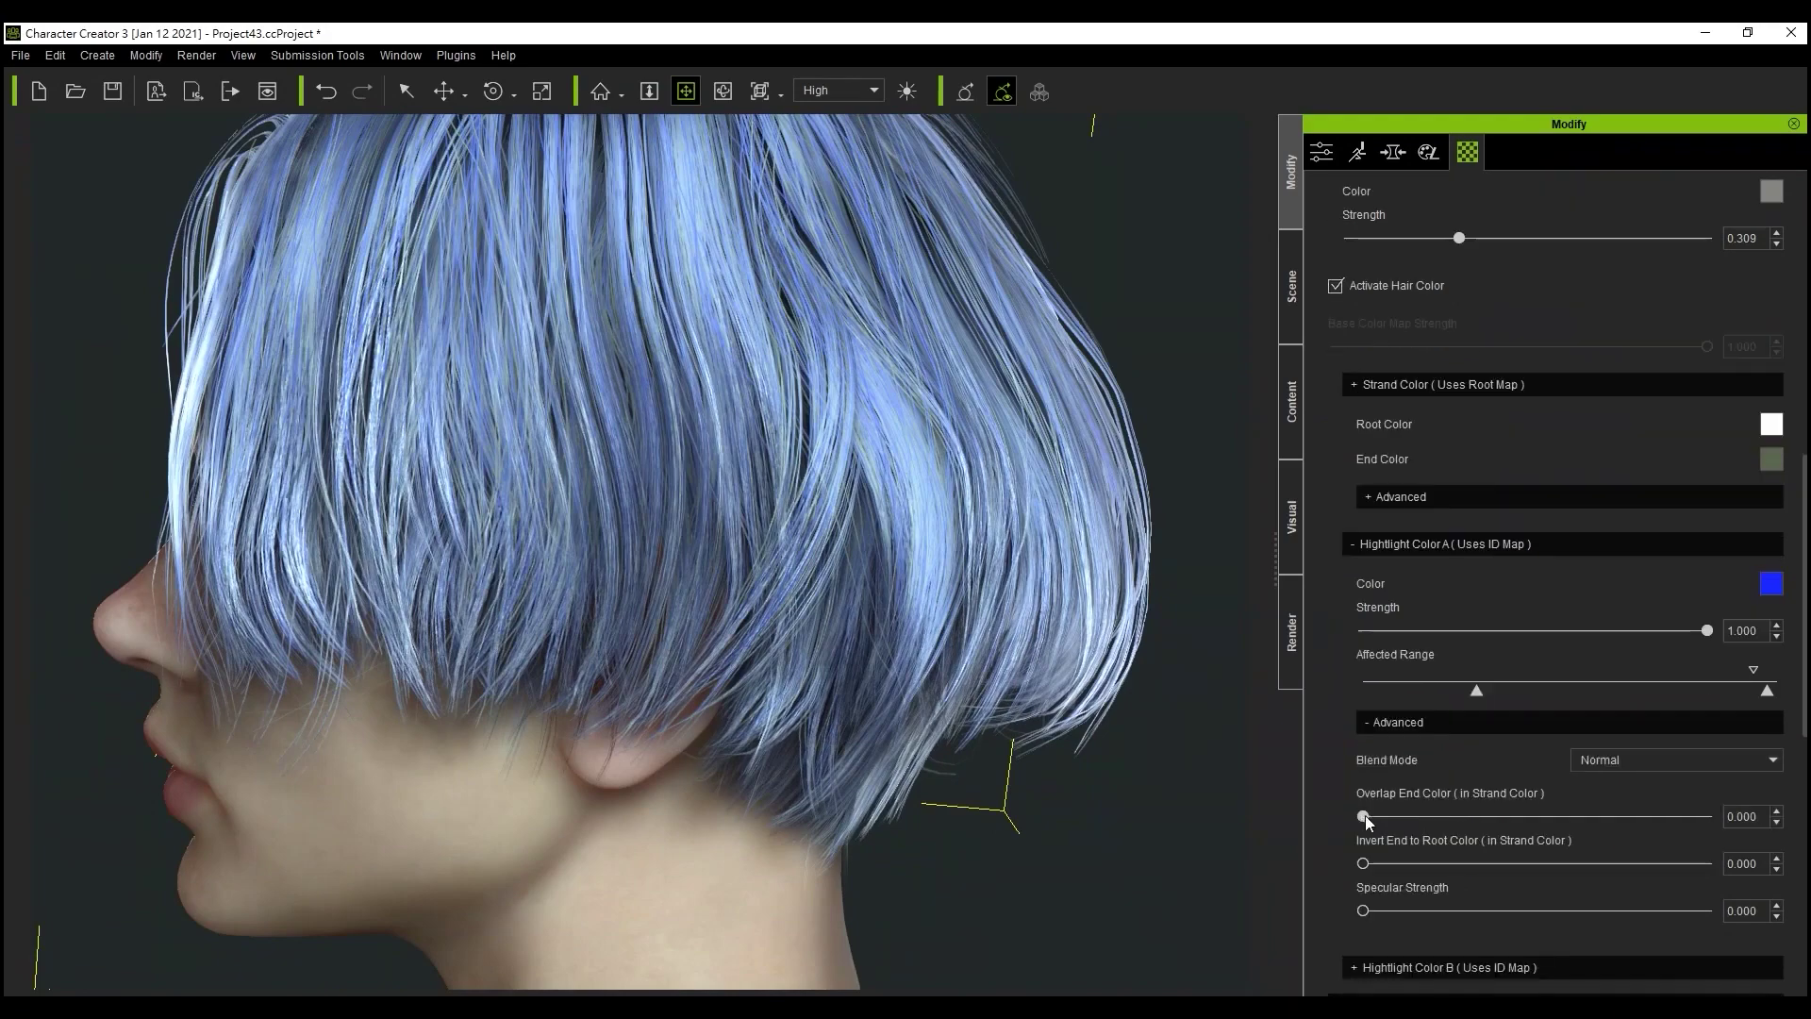
pyautogui.moveTo(1363, 816); pyautogui.dragTo(1554, 816)
pyautogui.moveTo(1363, 863); pyautogui.dragTo(1493, 863)
pyautogui.moveTo(1476, 691); pyautogui.dragTo(1463, 691)
pyautogui.moveTo(1541, 816)
pyautogui.mouseDown()
pyautogui.moveTo(1573, 816)
pyautogui.moveTo(1554, 816)
pyautogui.mouseUp()
# Scroll the Smart Hair Shader page through the Base Color (Layering) and Strand Color (Root & End) explanations.
pyautogui.click(1355, 967)
pyautogui.scroll(-3, 1361, 800)
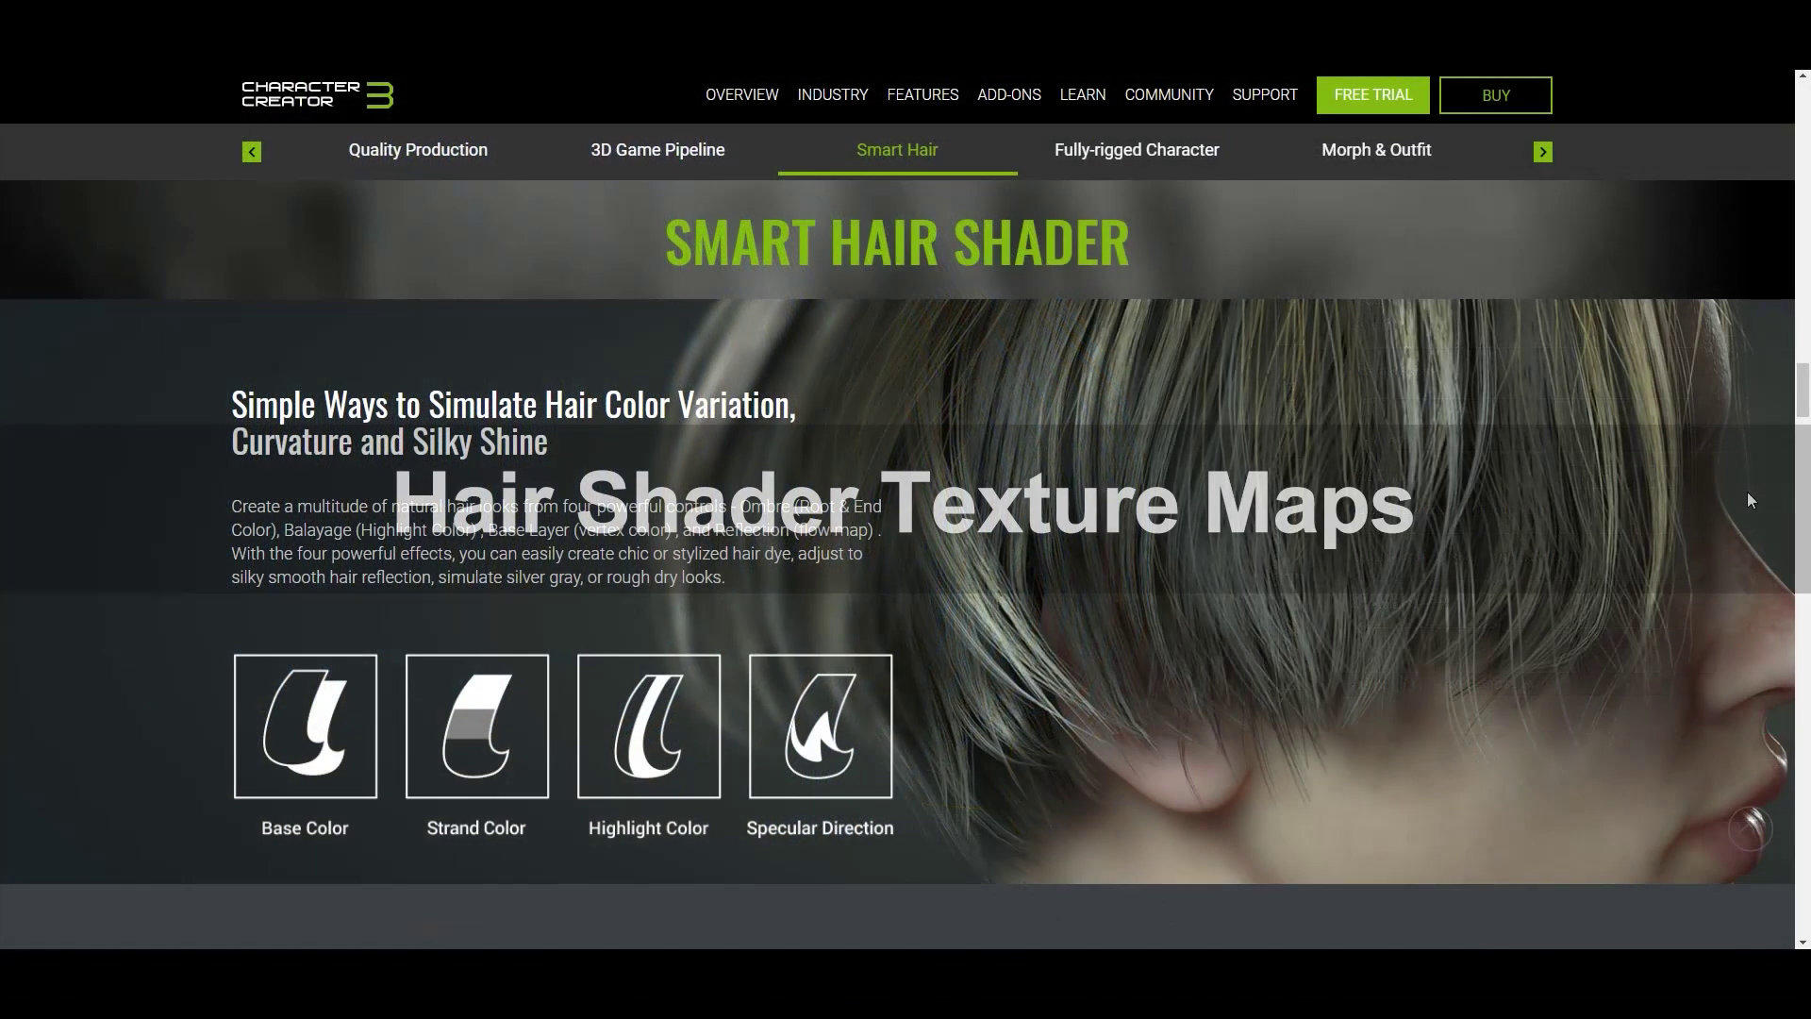
pyautogui.scroll(-3, 1750, 500)
pyautogui.scroll(-4, 1747, 491)
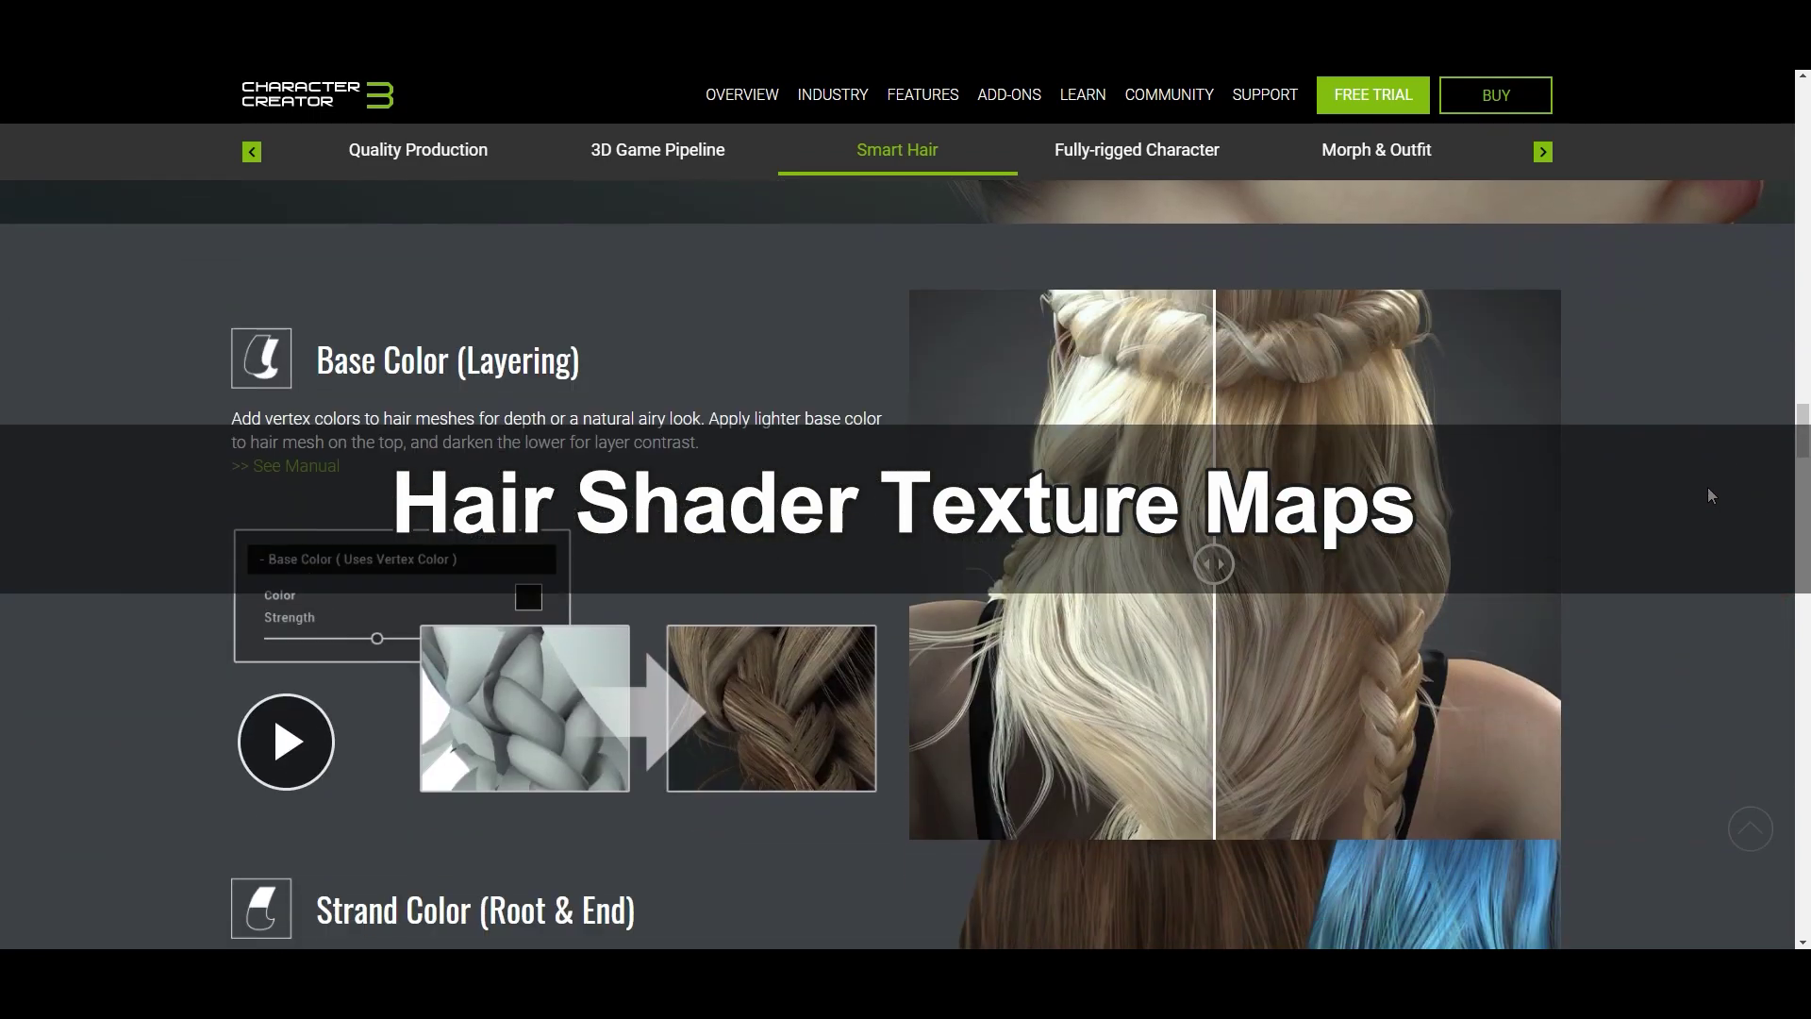
pyautogui.moveTo(1214, 566)
pyautogui.mouseDown()
pyautogui.moveTo(1044, 566)
pyautogui.moveTo(1424, 566)
pyautogui.moveTo(1226, 566)
pyautogui.mouseUp()
pyautogui.scroll(-6, 1638, 579)
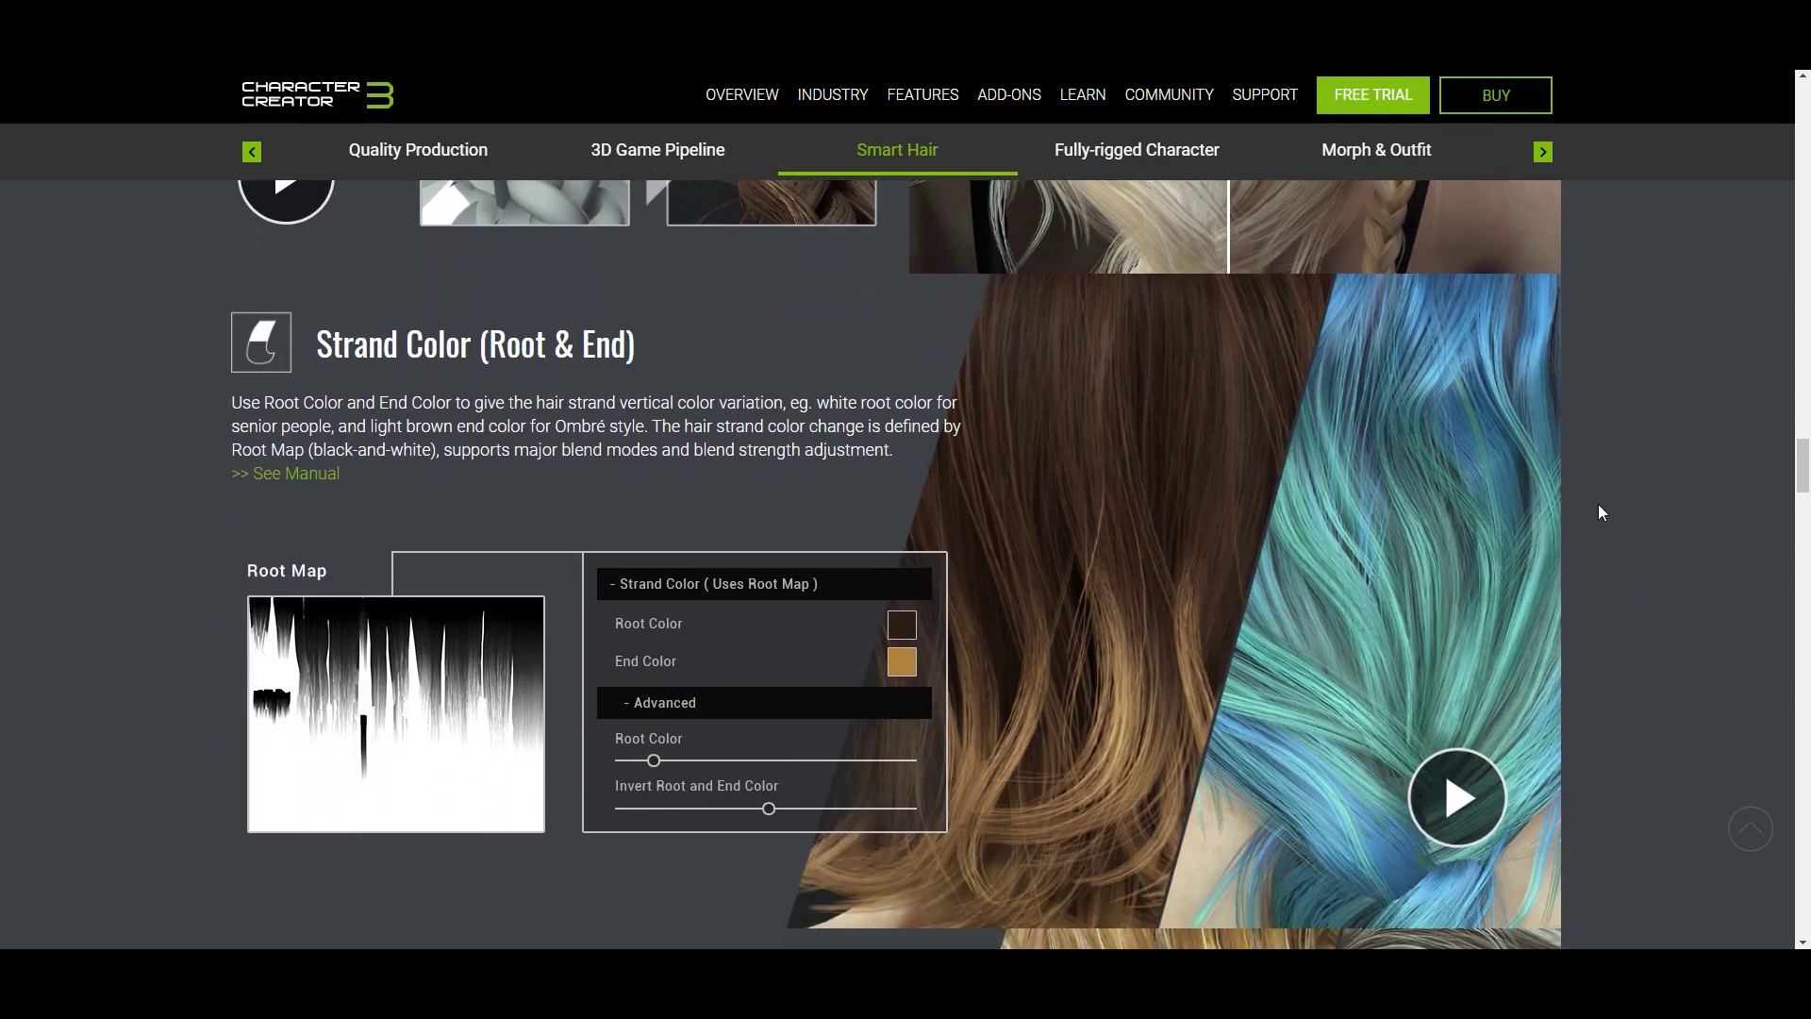
pyautogui.scroll(-8, 1624, 535)
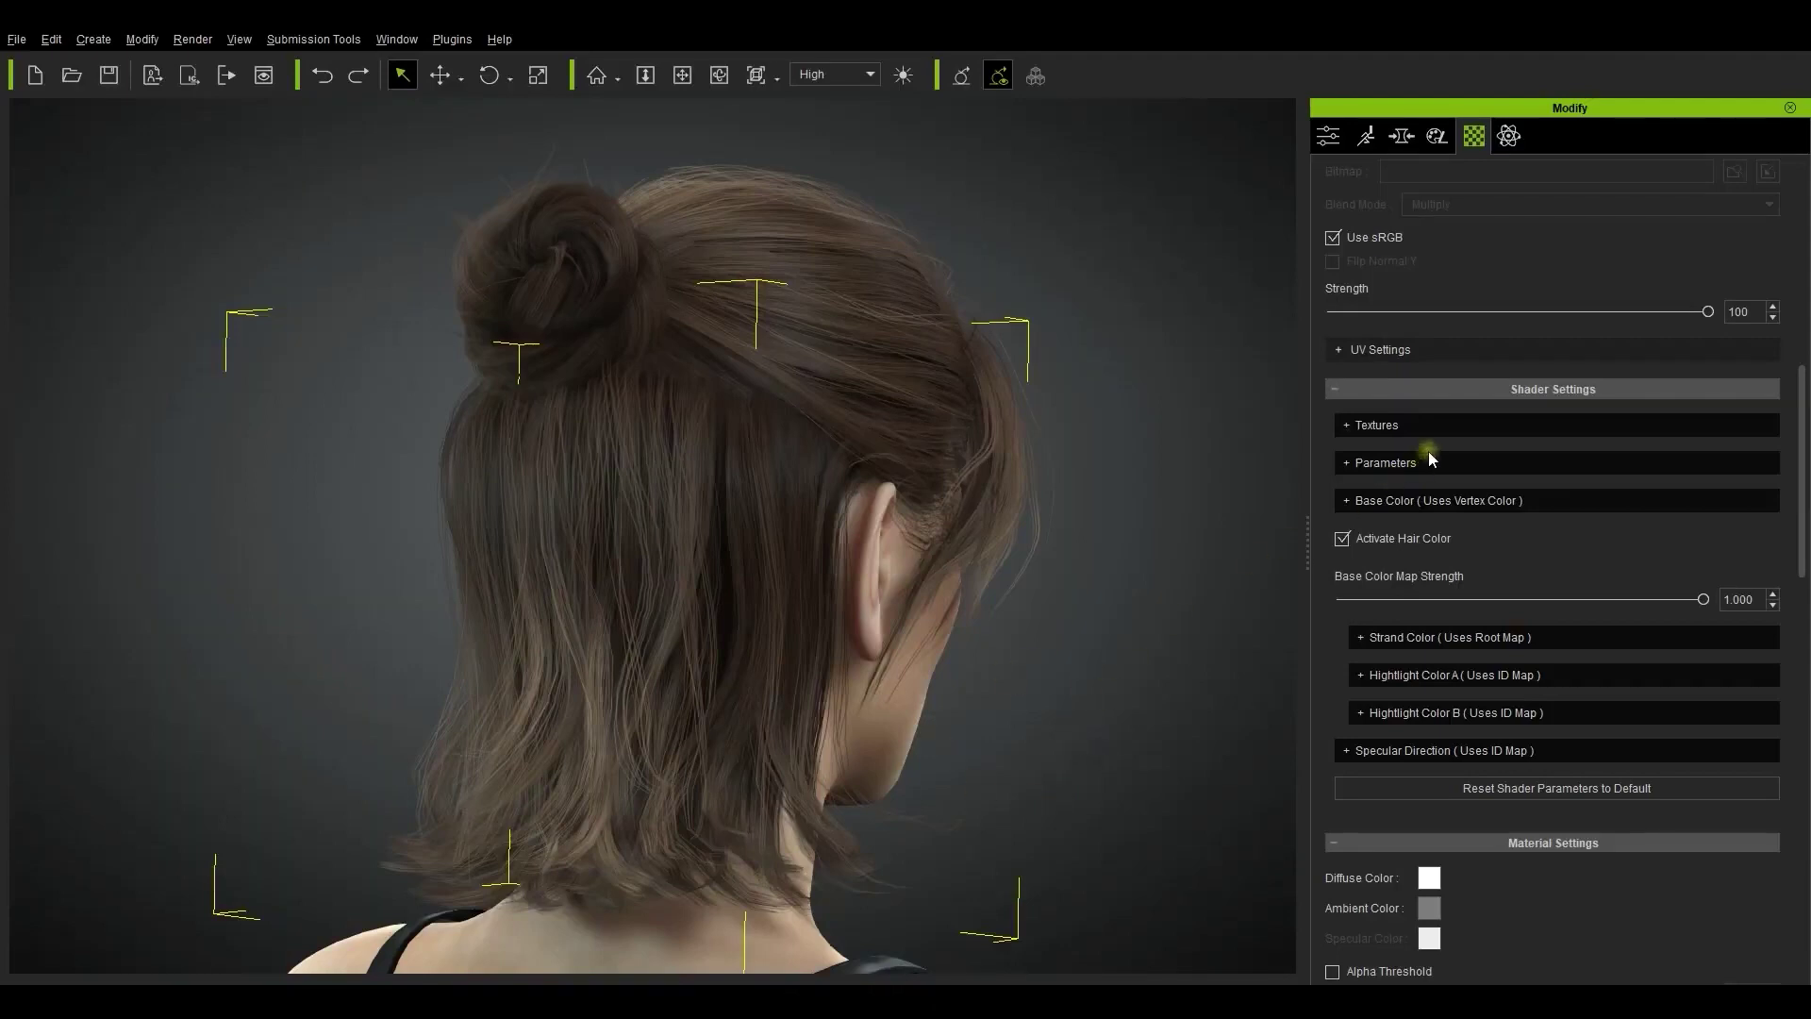
# Expand the hair shader's Textures section to inspect its Flow, Specular Mask, Root and ID maps.
pyautogui.click(1383, 426)
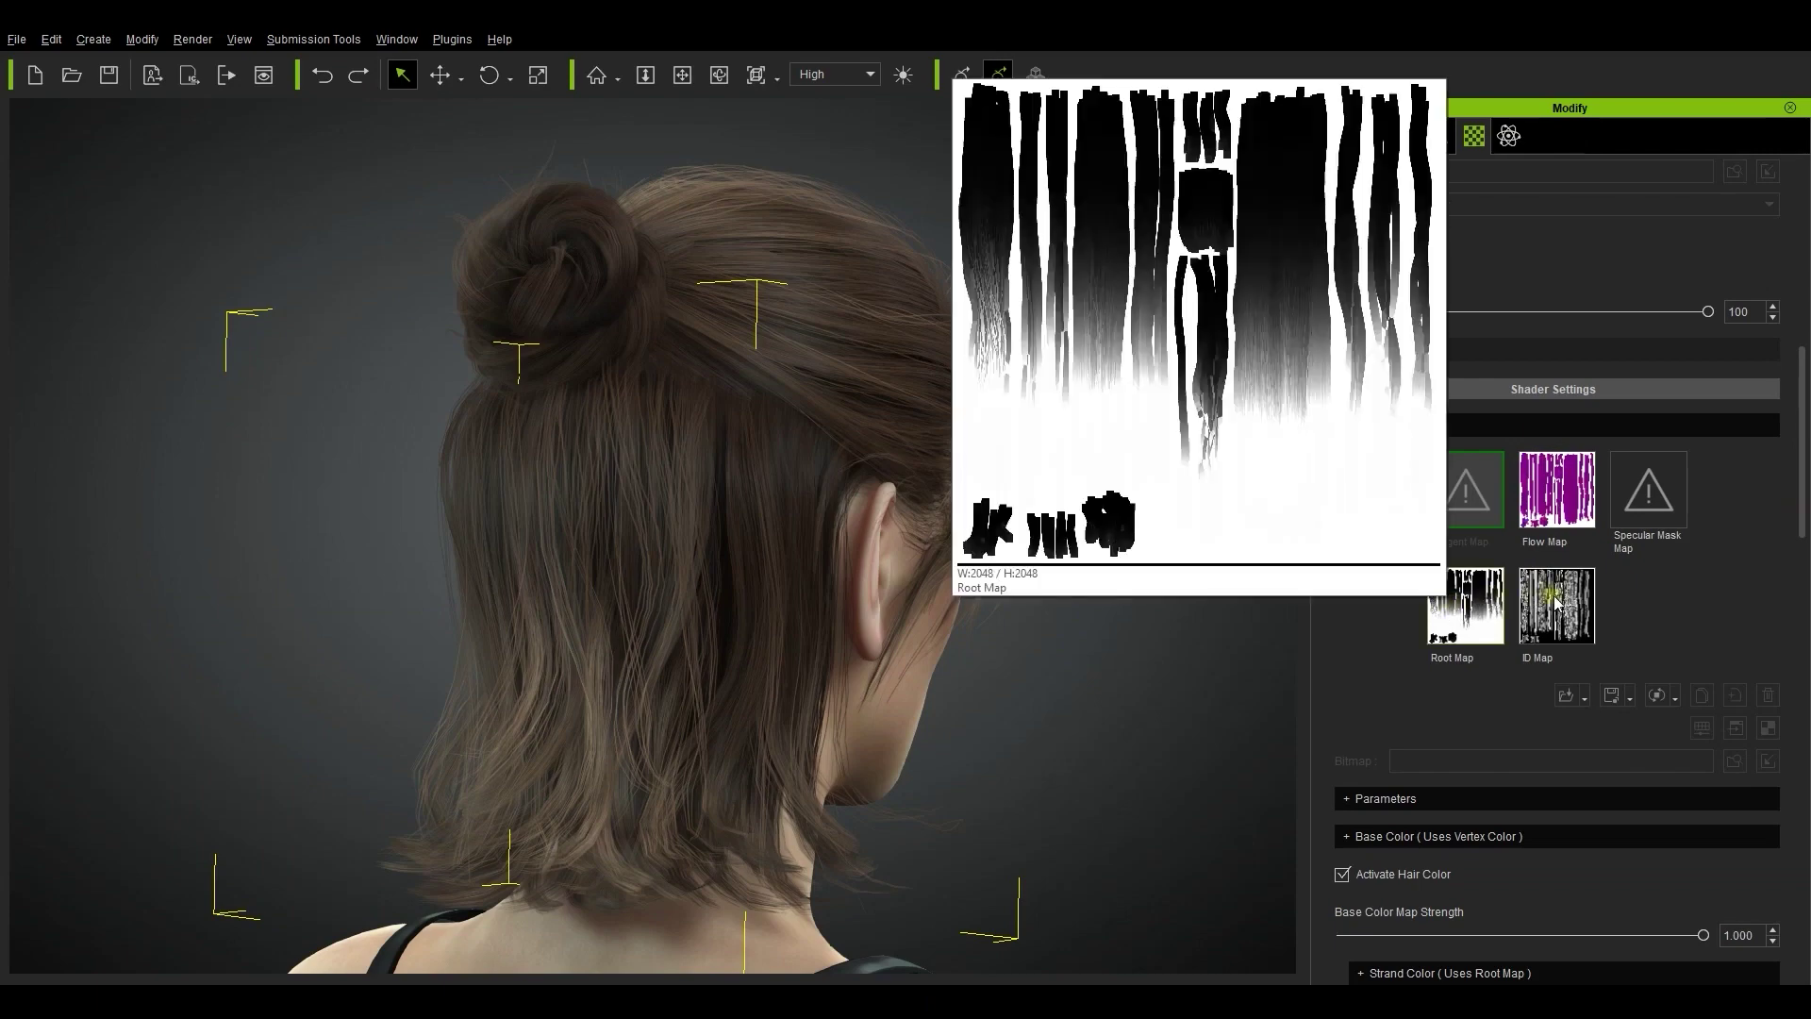
pyautogui.moveTo(1586, 512)
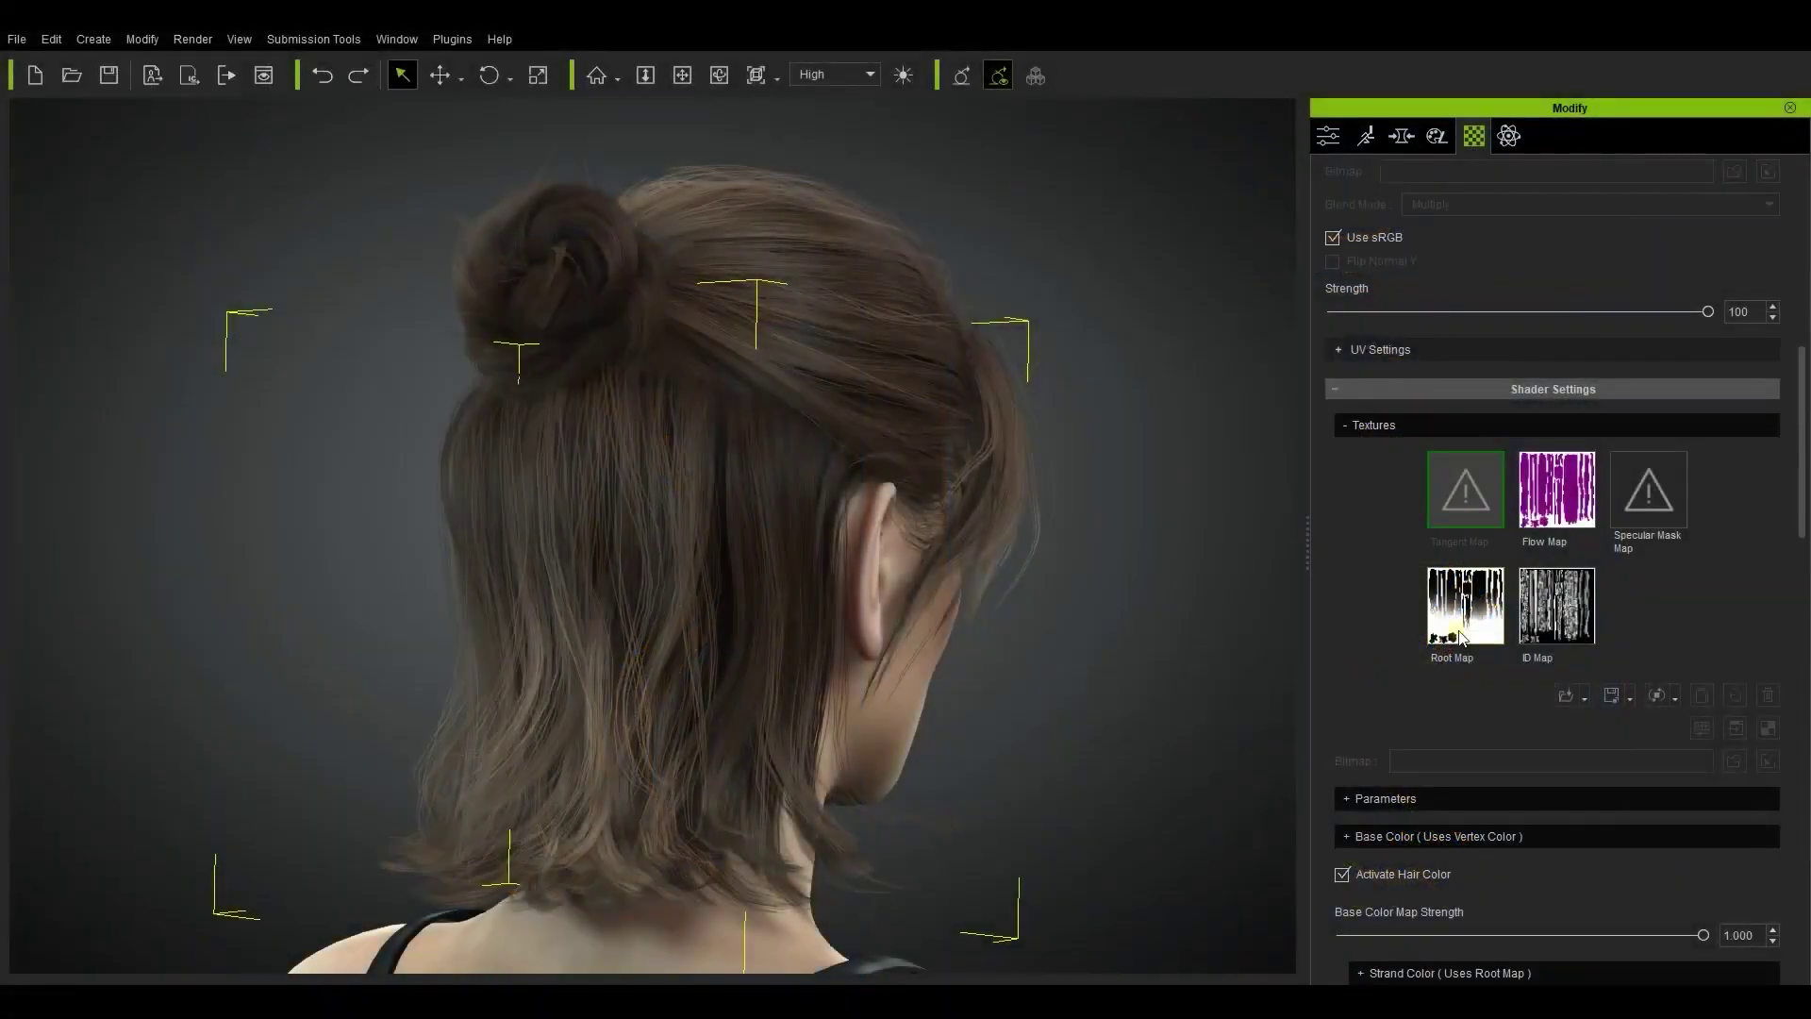
pyautogui.moveTo(1460, 638)
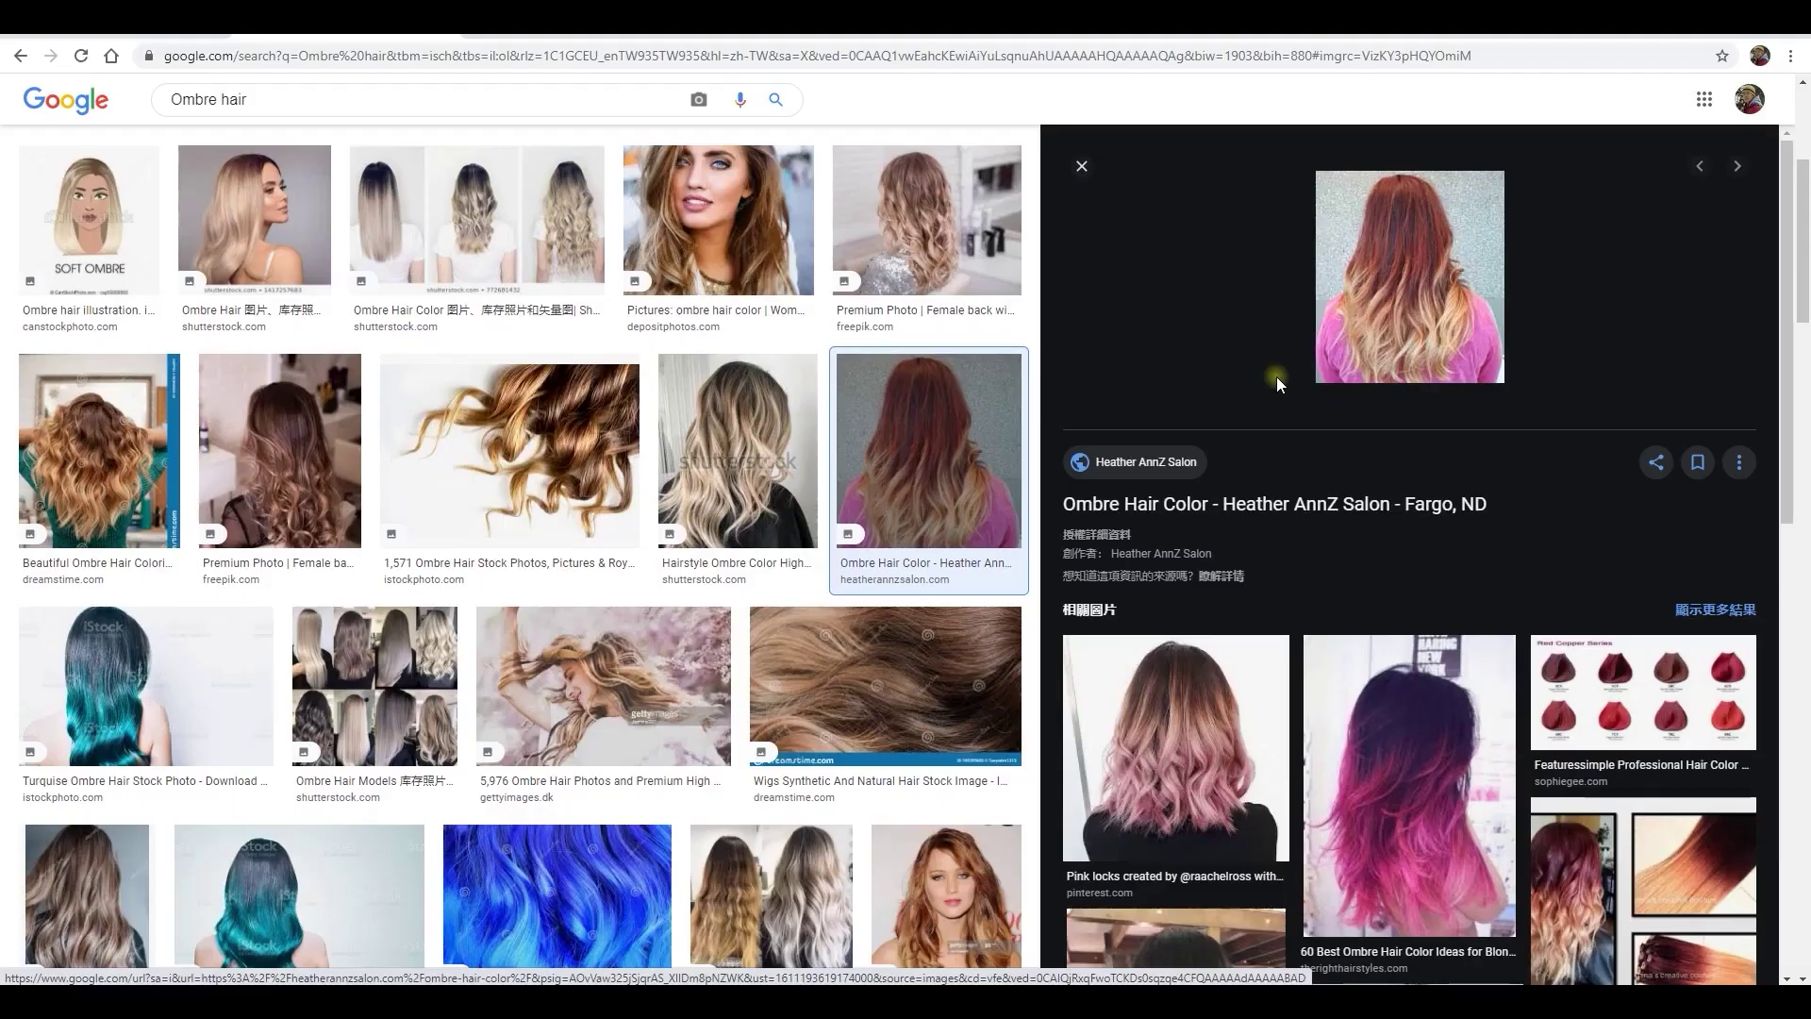
# Browse the ombre hair image results and preview the turquoise ombre example.
pyautogui.scroll(-2, 1018, 596)
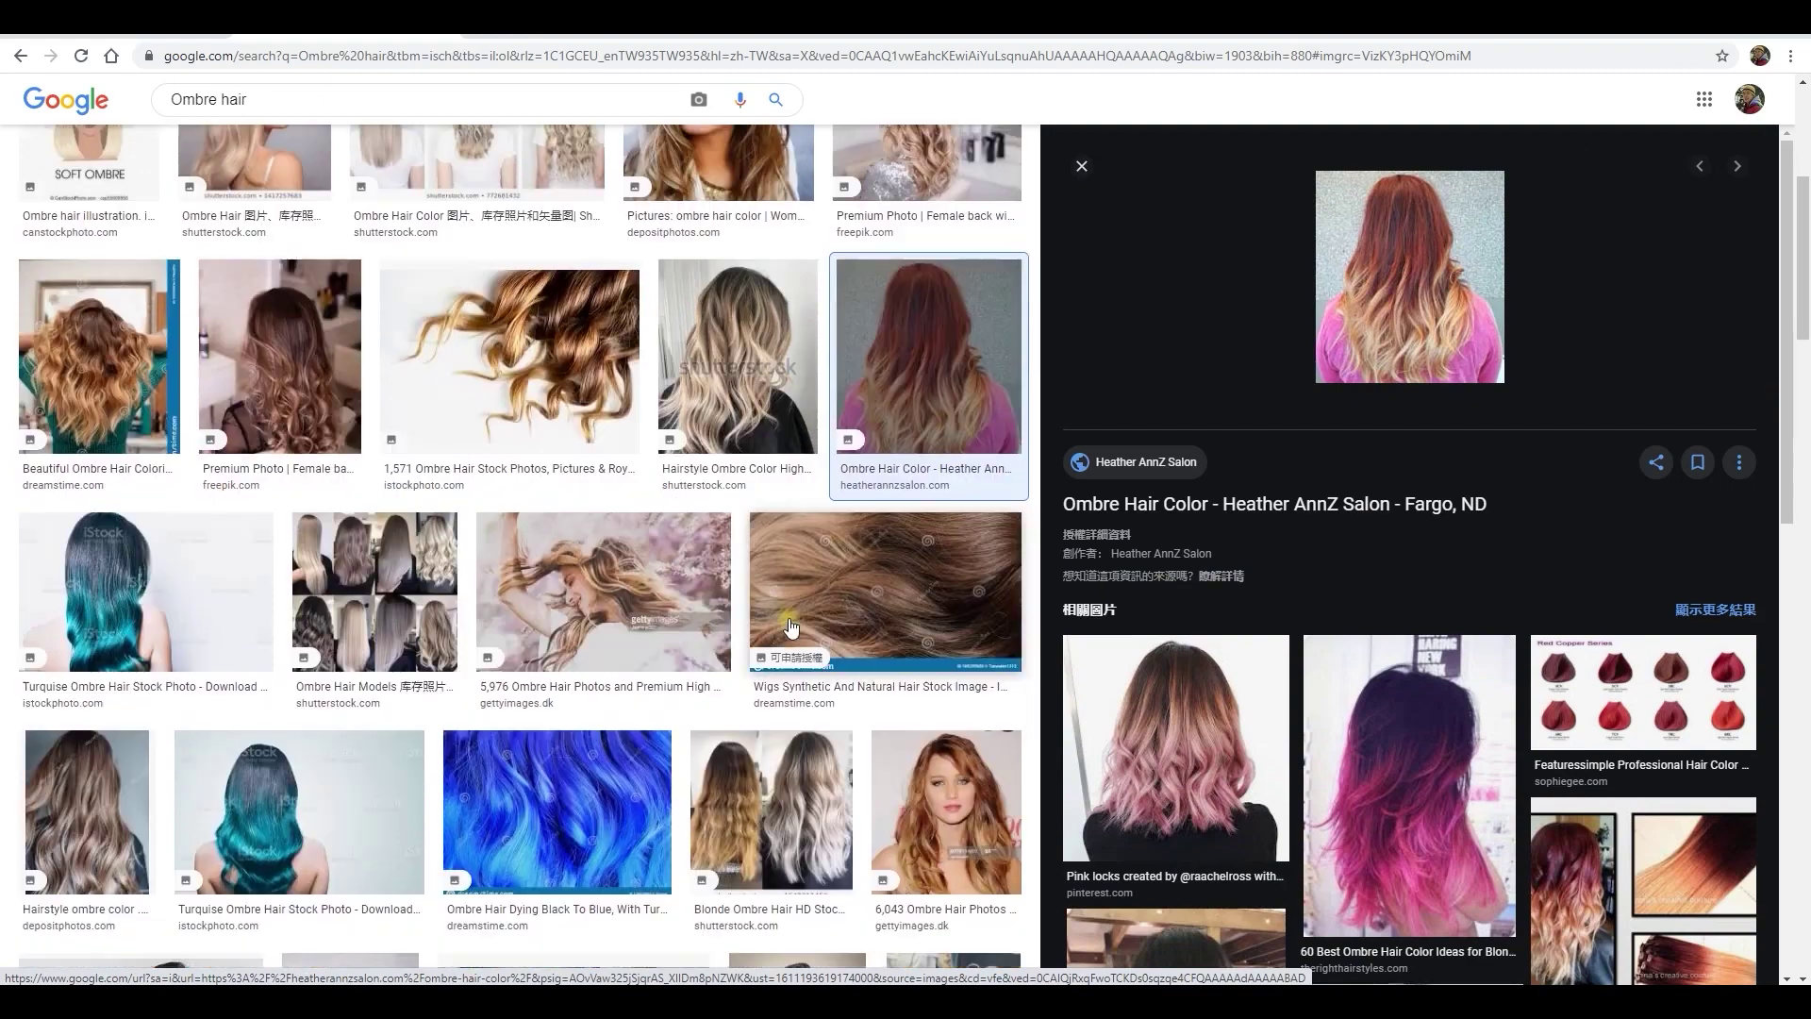
pyautogui.click(250, 731)
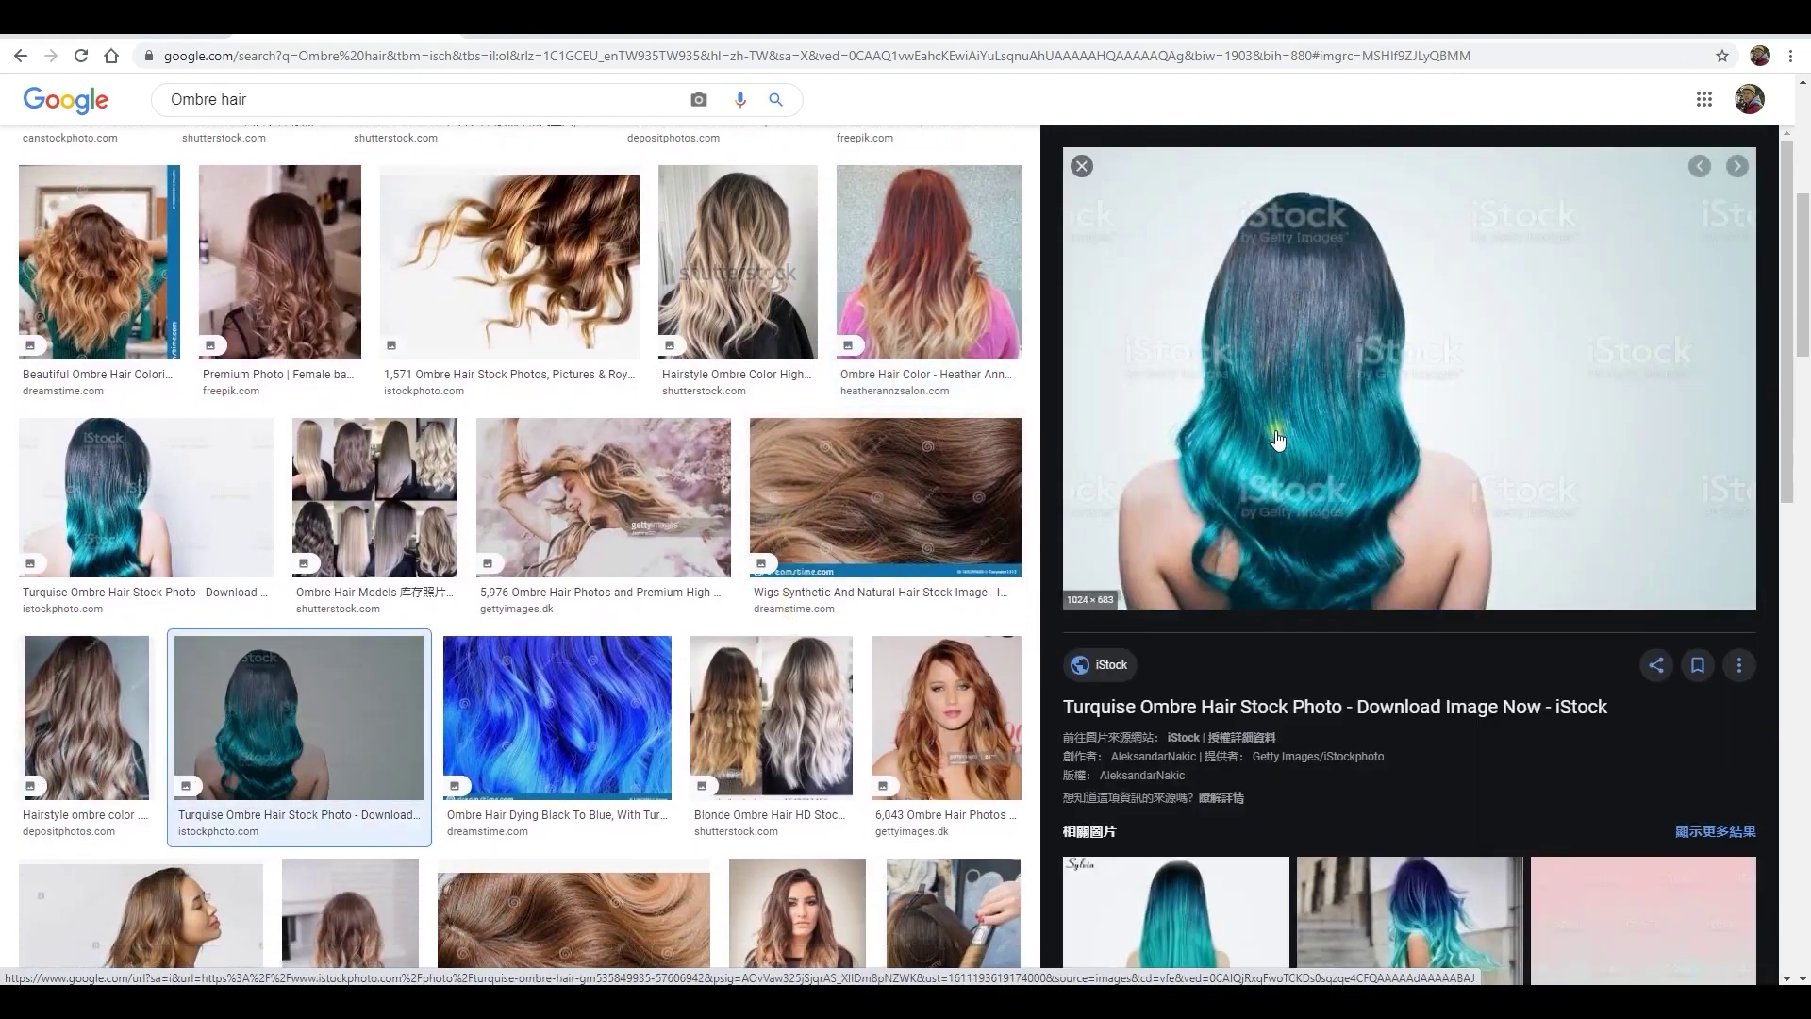
pyautogui.scroll(-2, 643, 627)
pyautogui.scroll(-10, 645, 635)
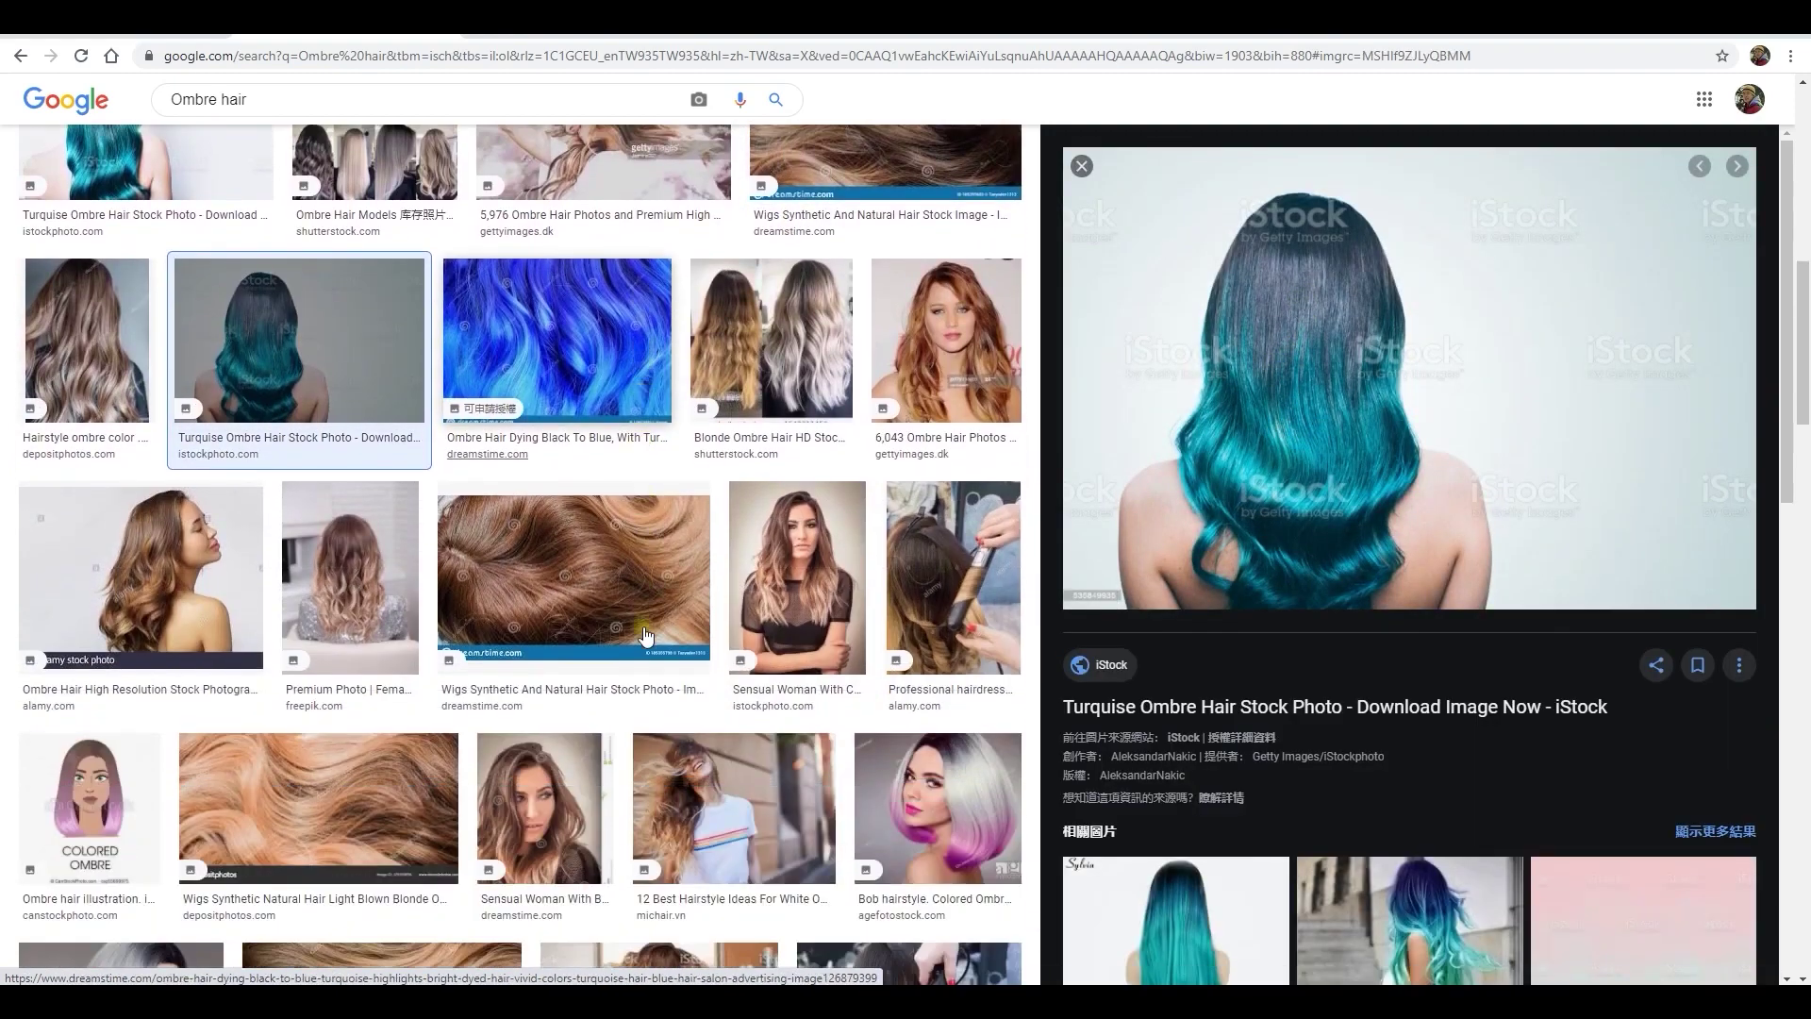
pyautogui.scroll(-8, 645, 635)
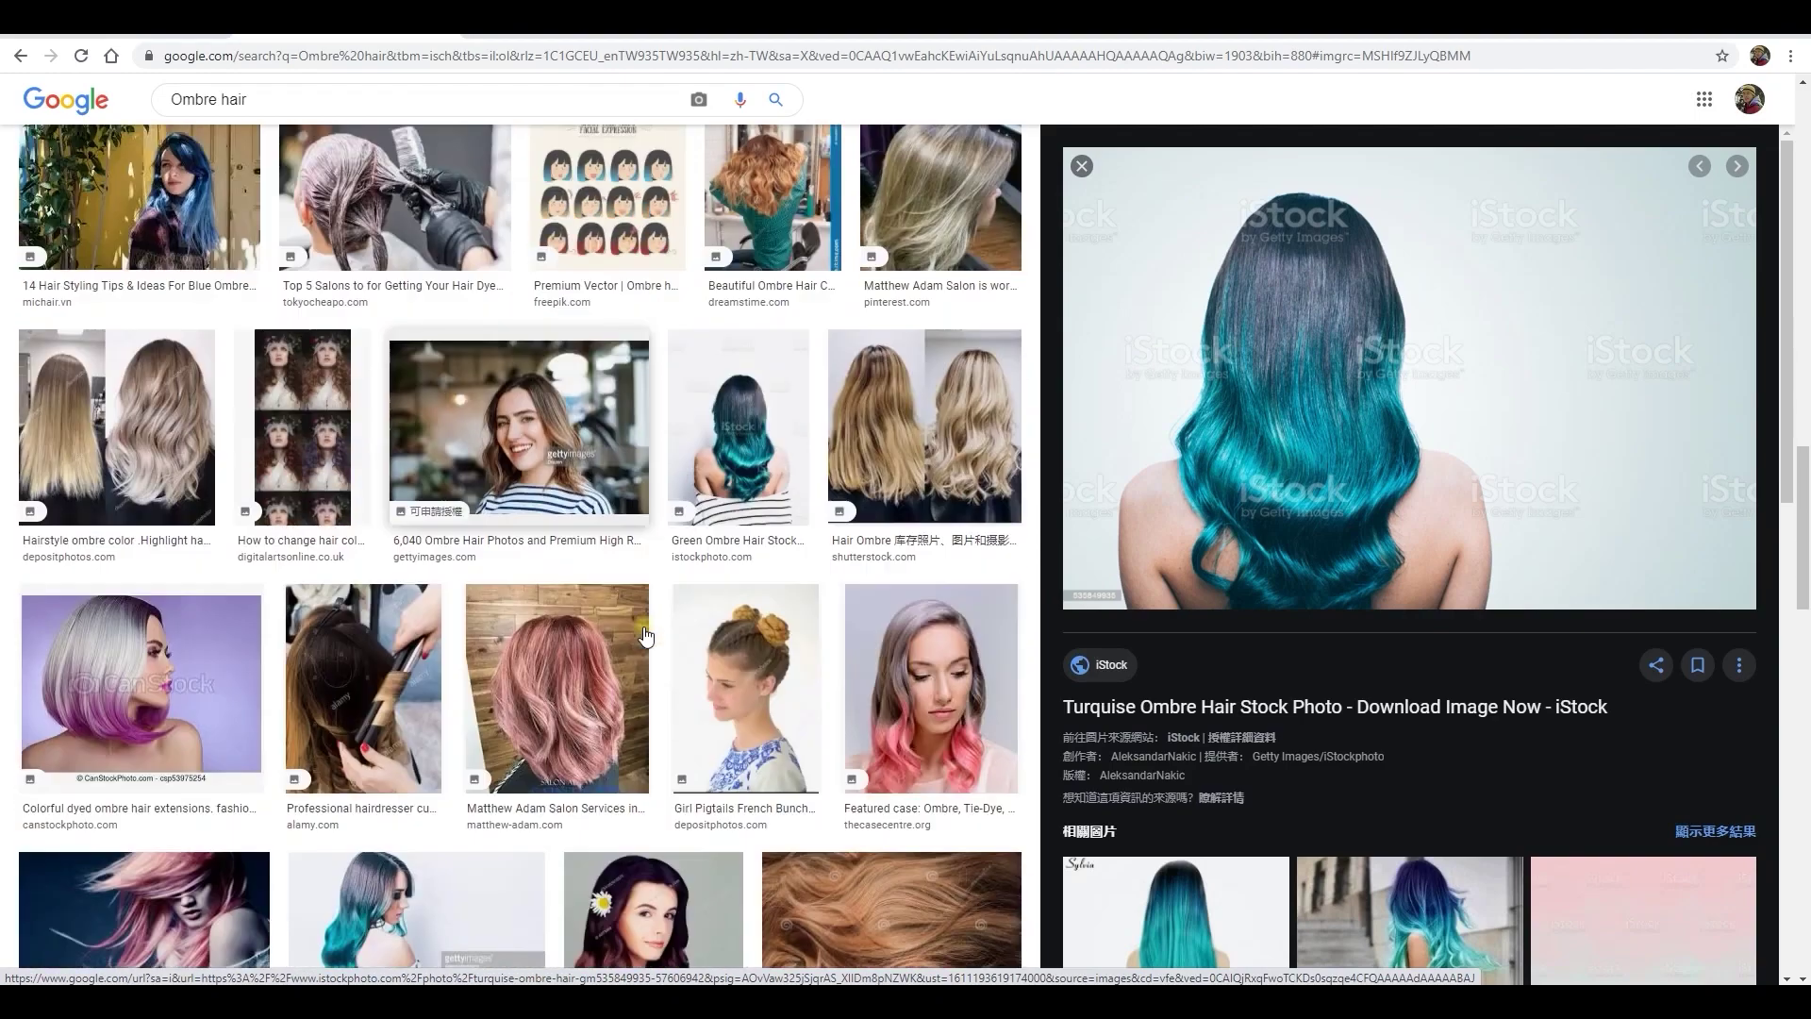
pyautogui.scroll(-4, 645, 634)
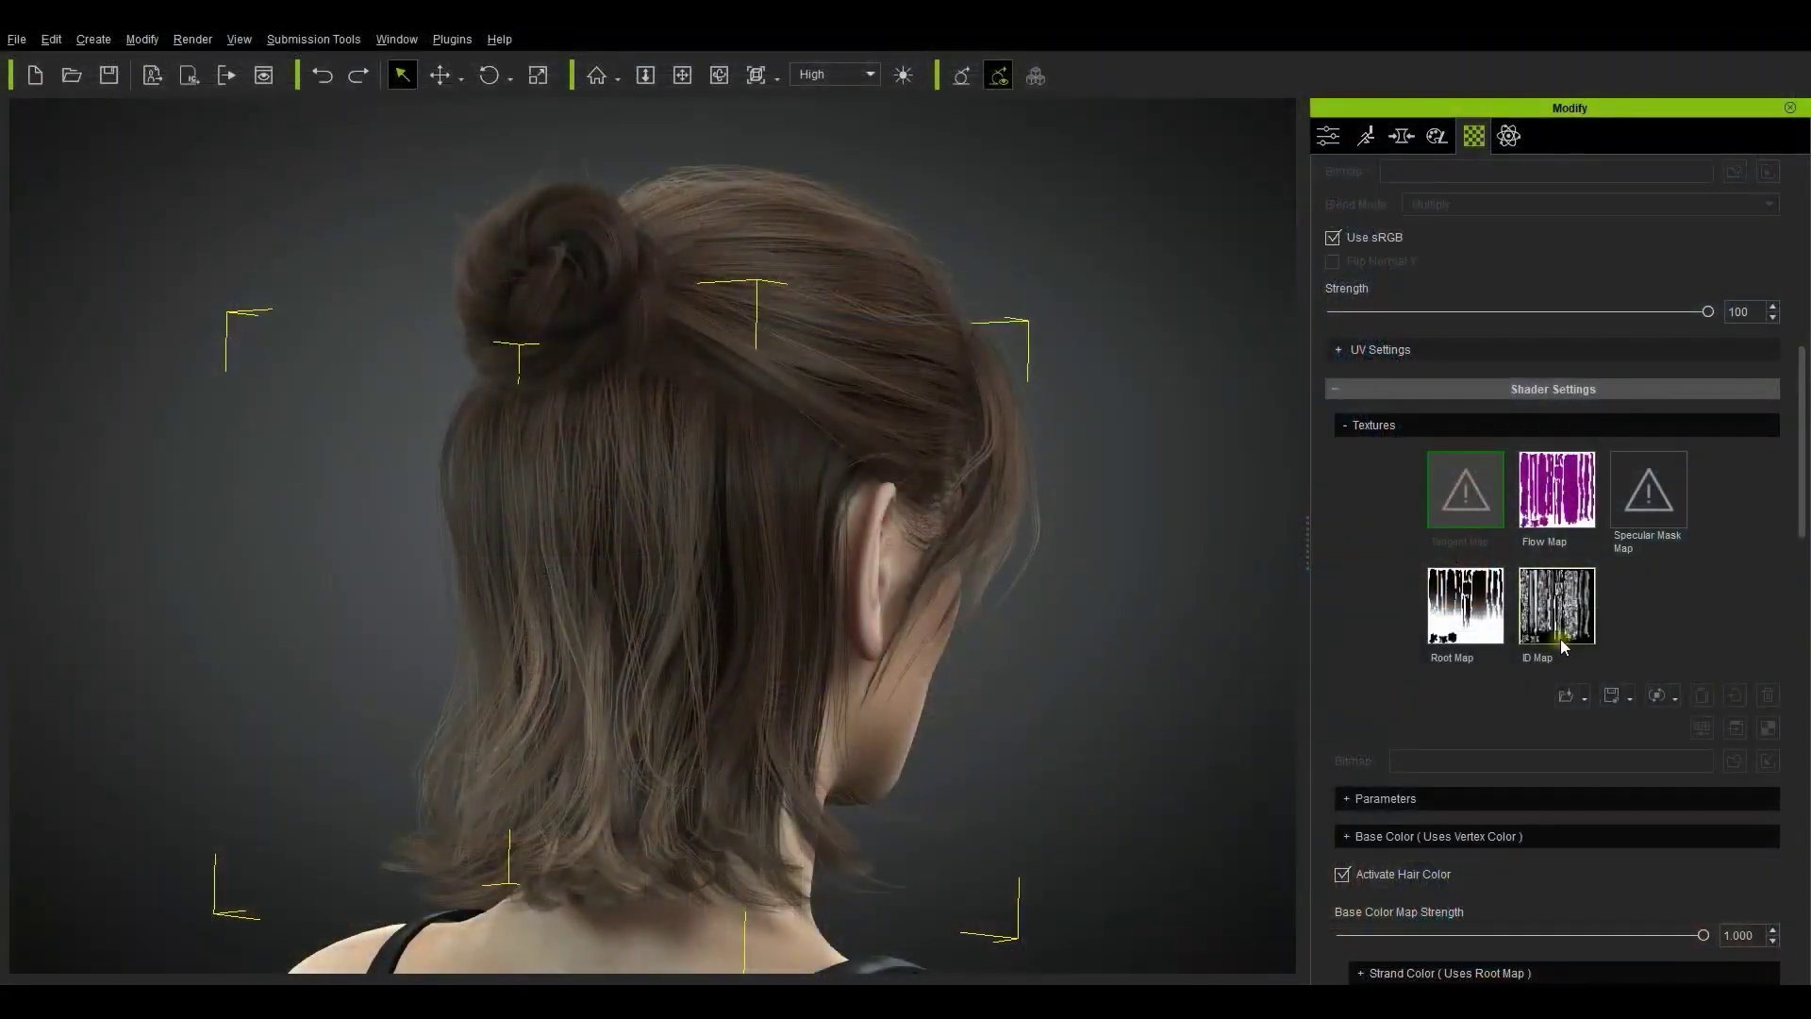
pyautogui.moveTo(1563, 646)
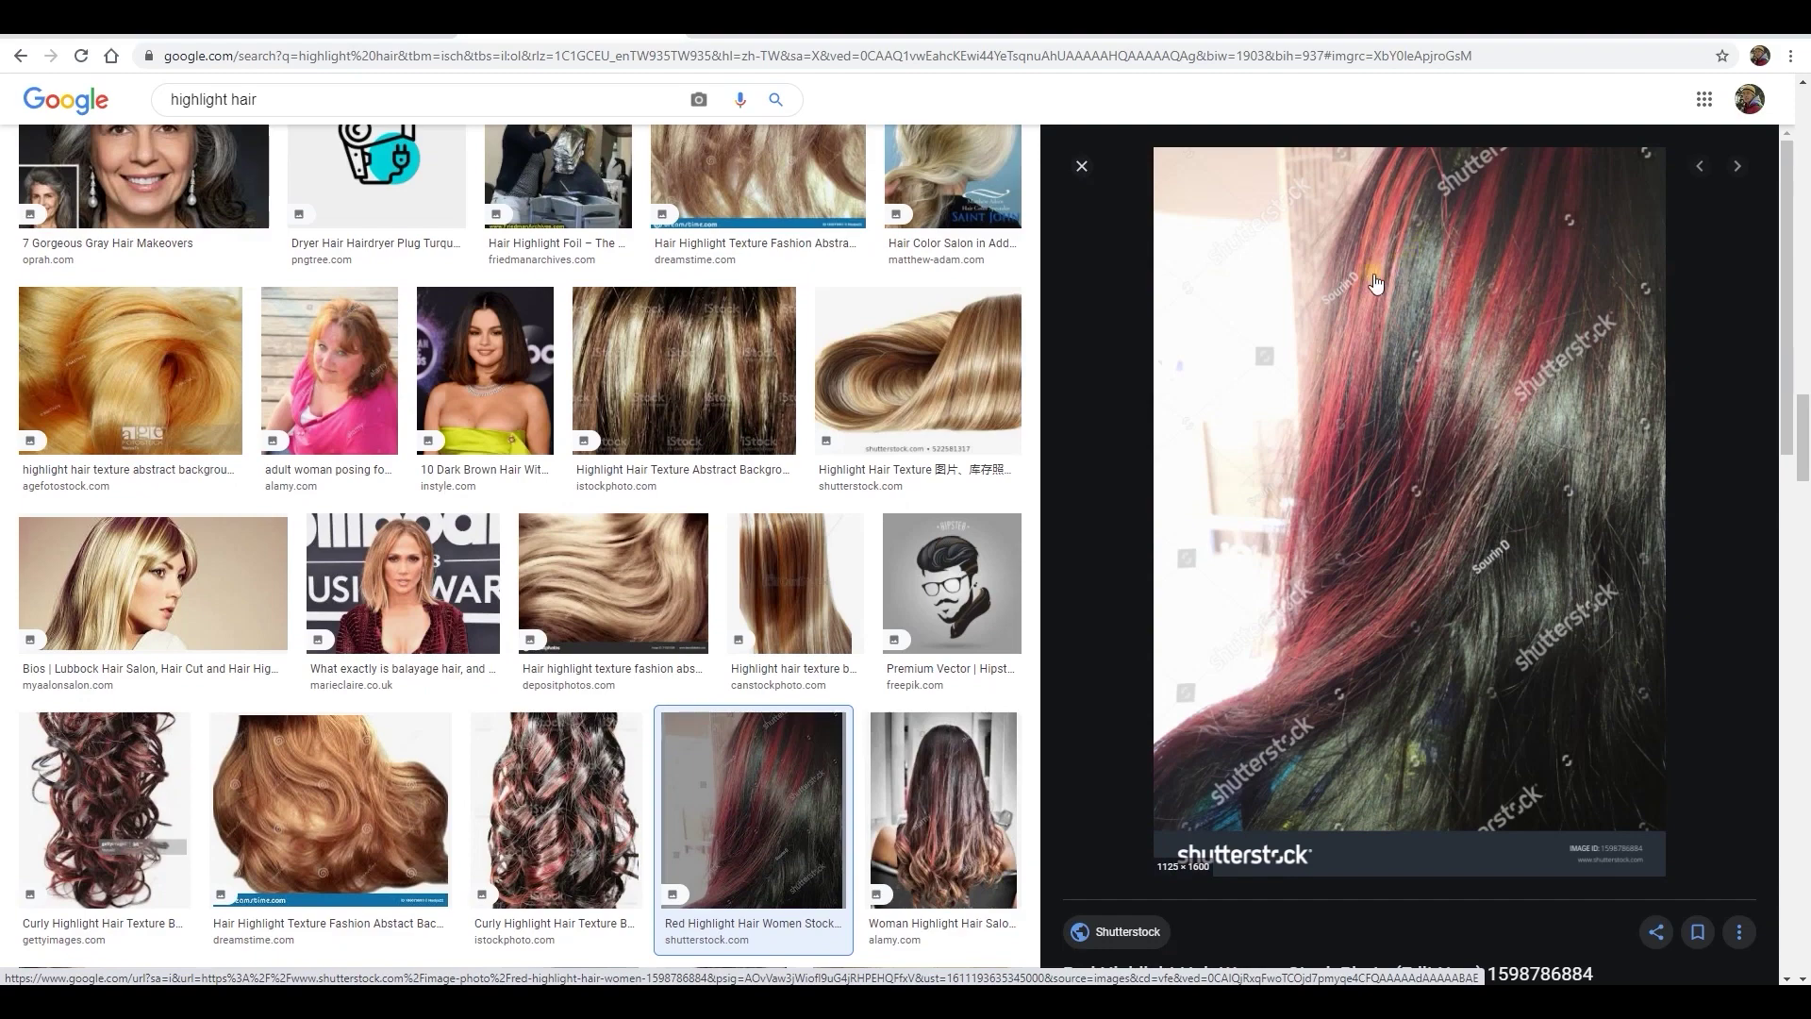
# Preview the red-streaked hair extension and the Dark Red Highlight Hair Texture images.
pyautogui.scroll(-8, 1056, 679)
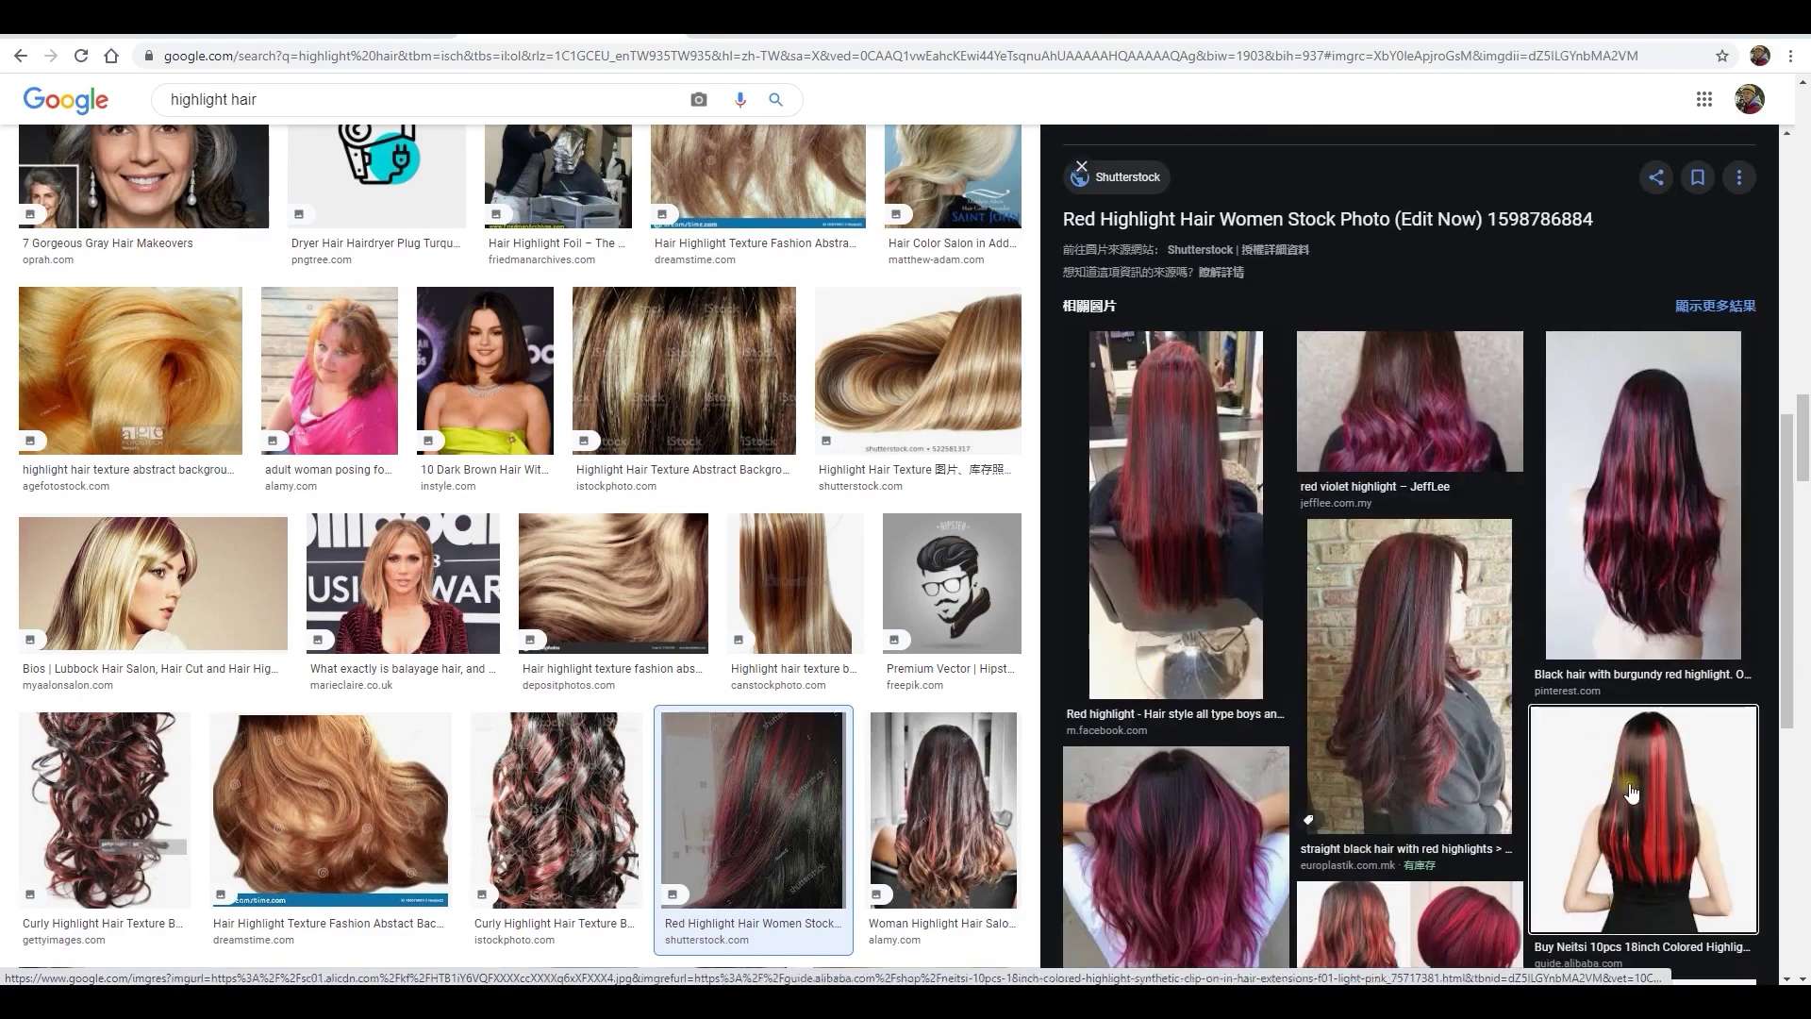
pyautogui.click(1643, 819)
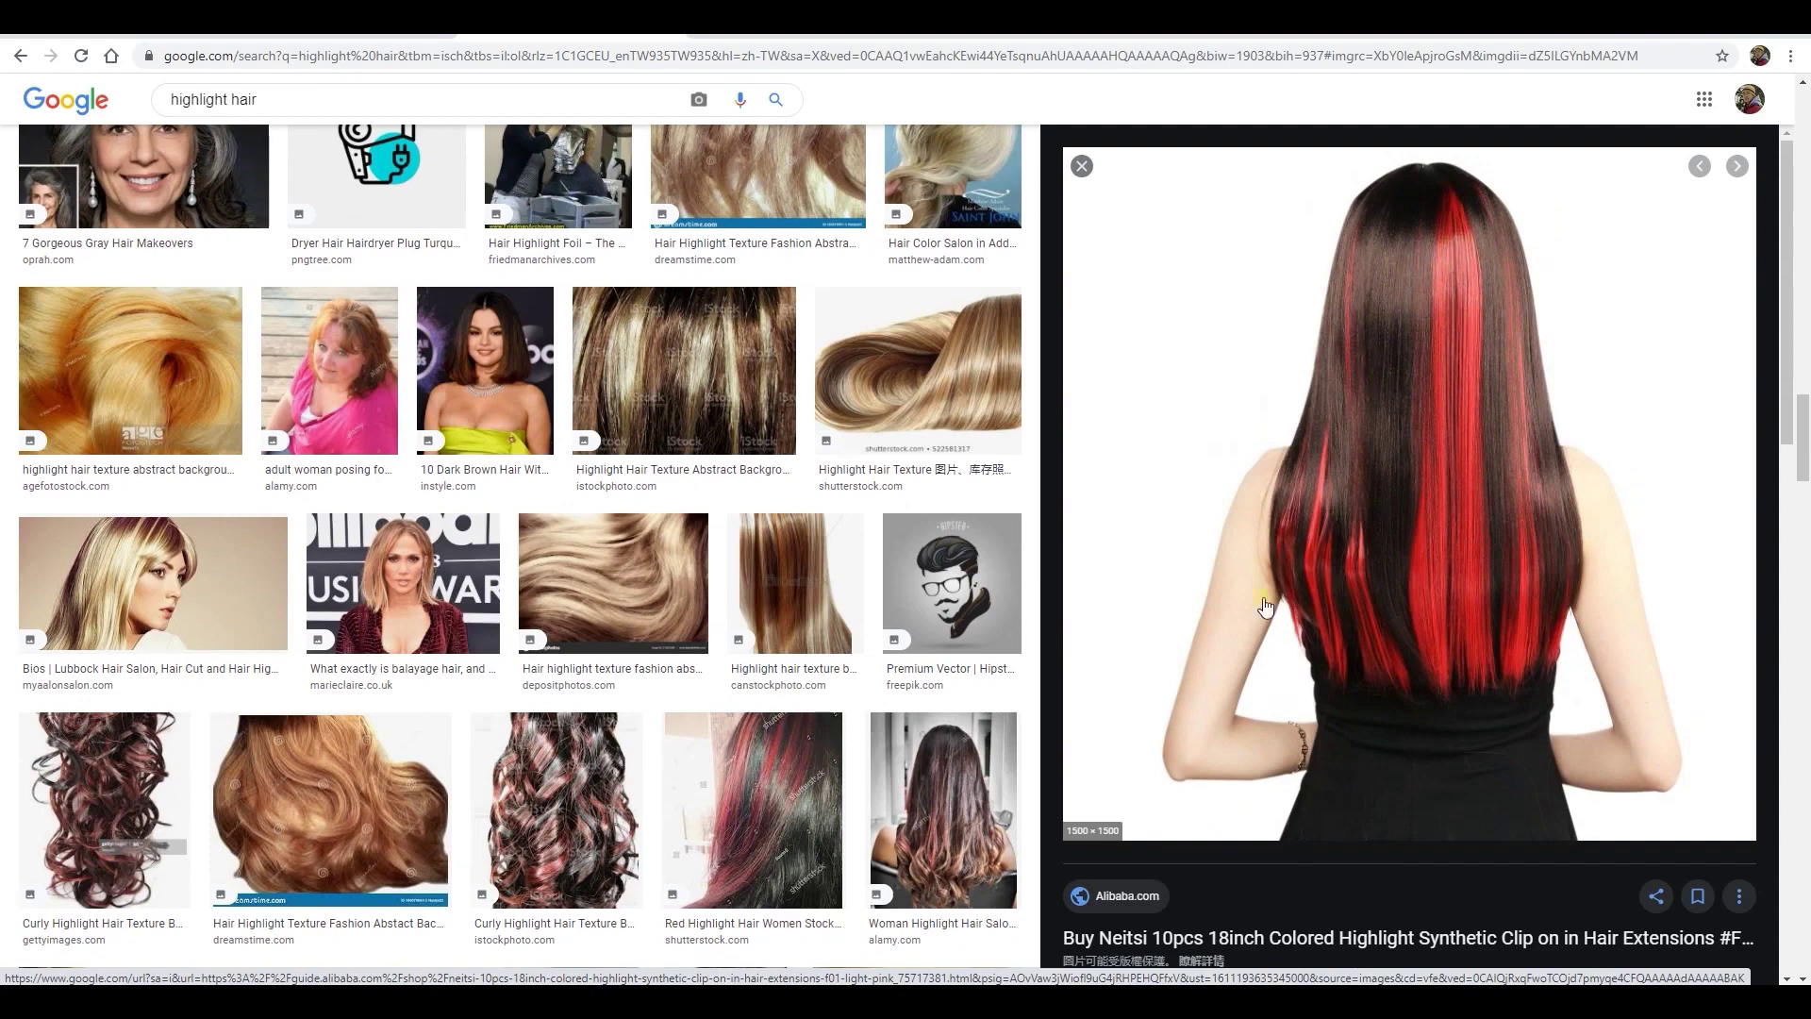
pyautogui.scroll(-8, 408, 708)
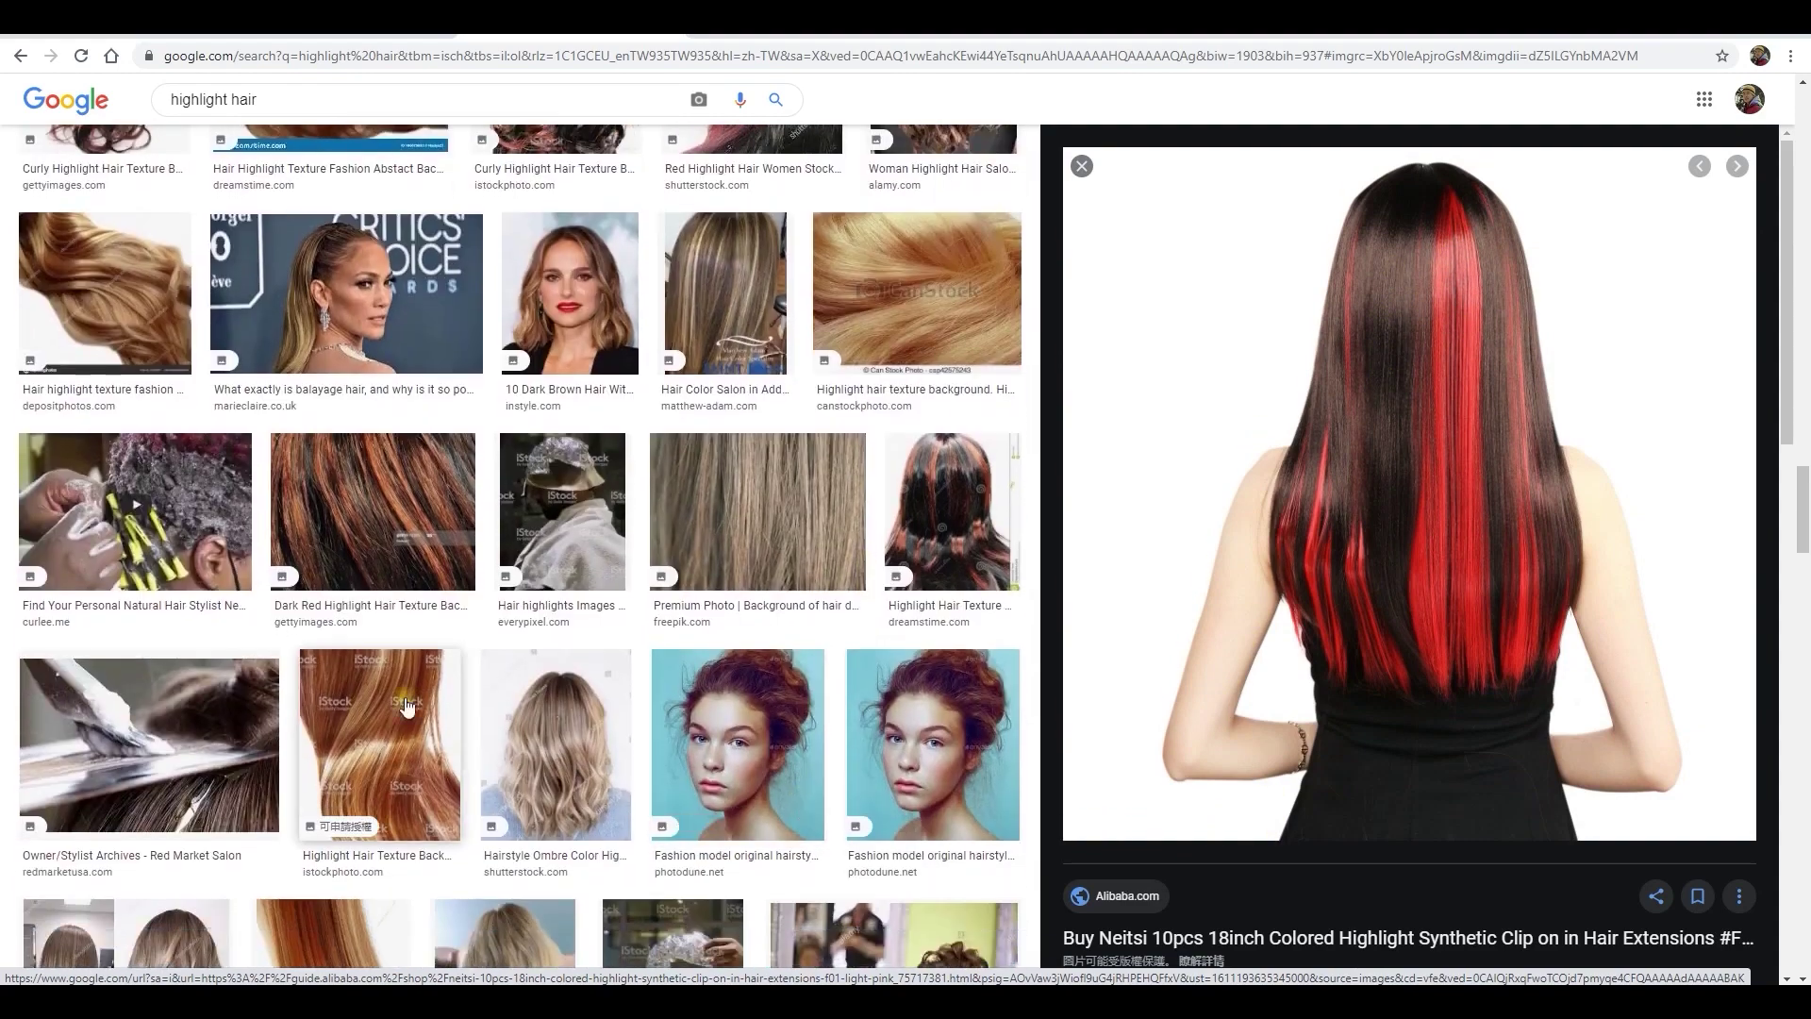
pyautogui.click(378, 529)
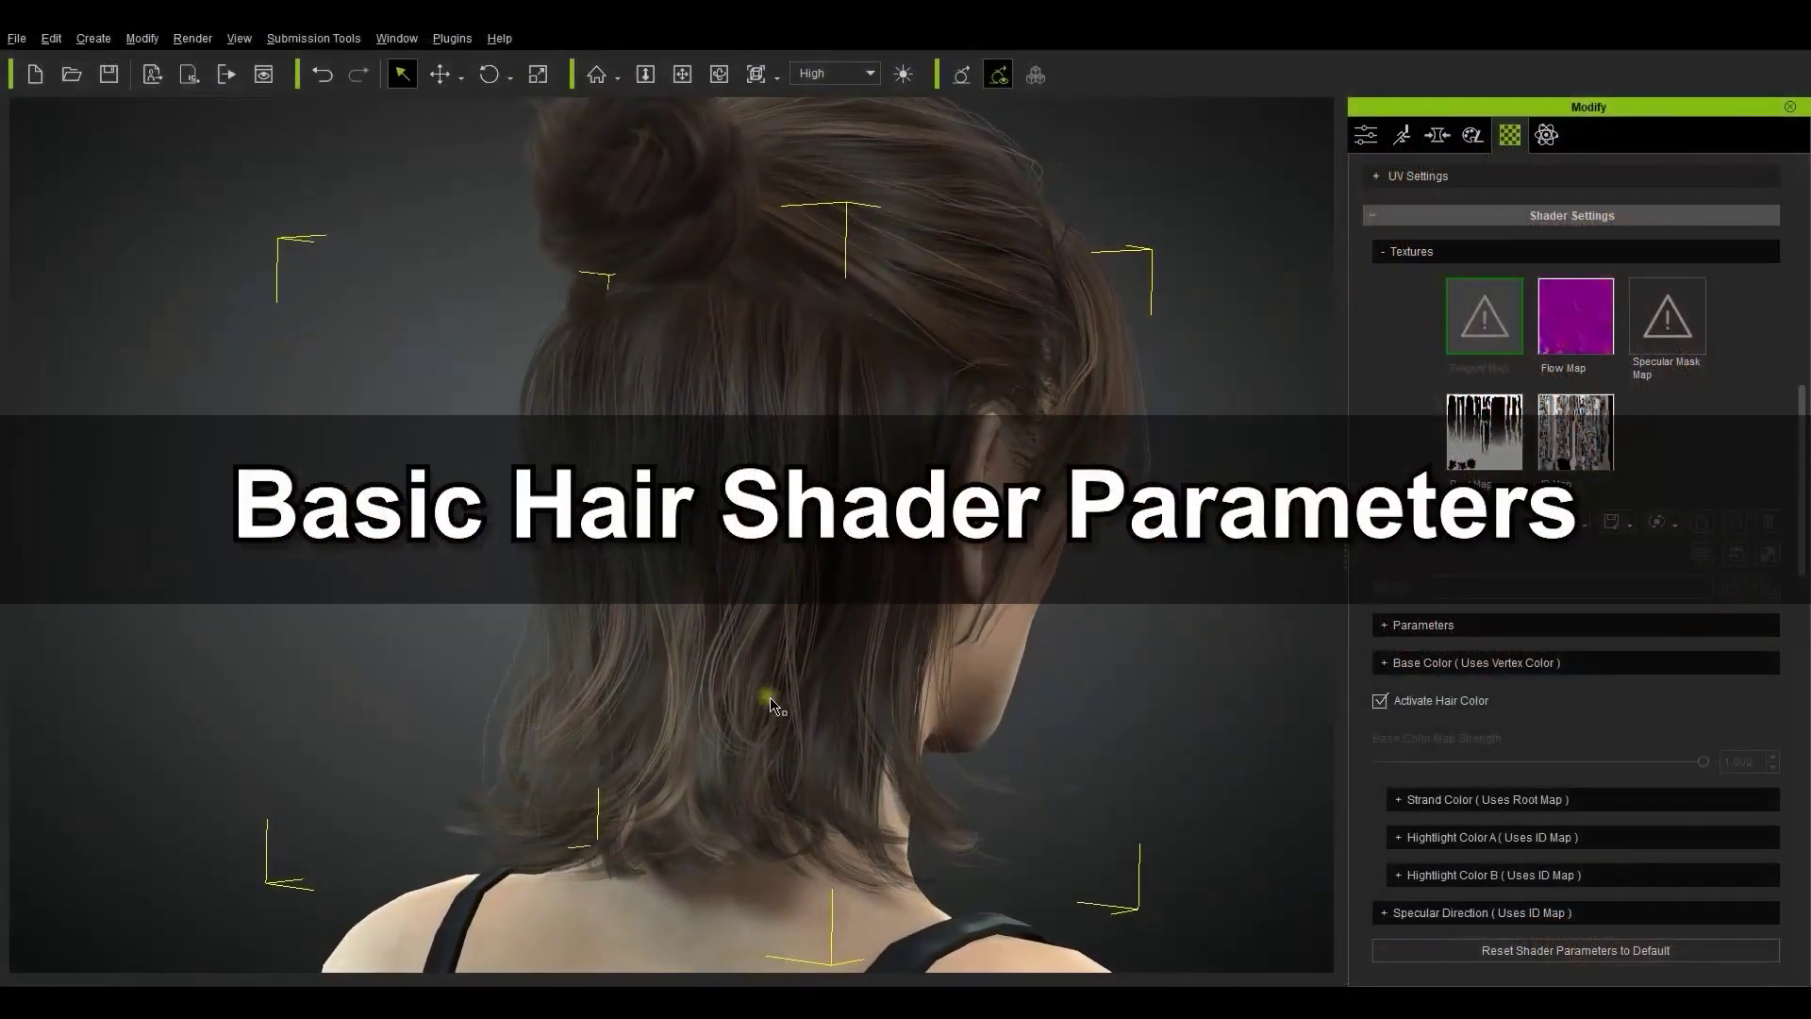
# Expand the hair shader Parameters and test Flip Tangent Map Y, leaving it unchecked.
pyautogui.click(1486, 627)
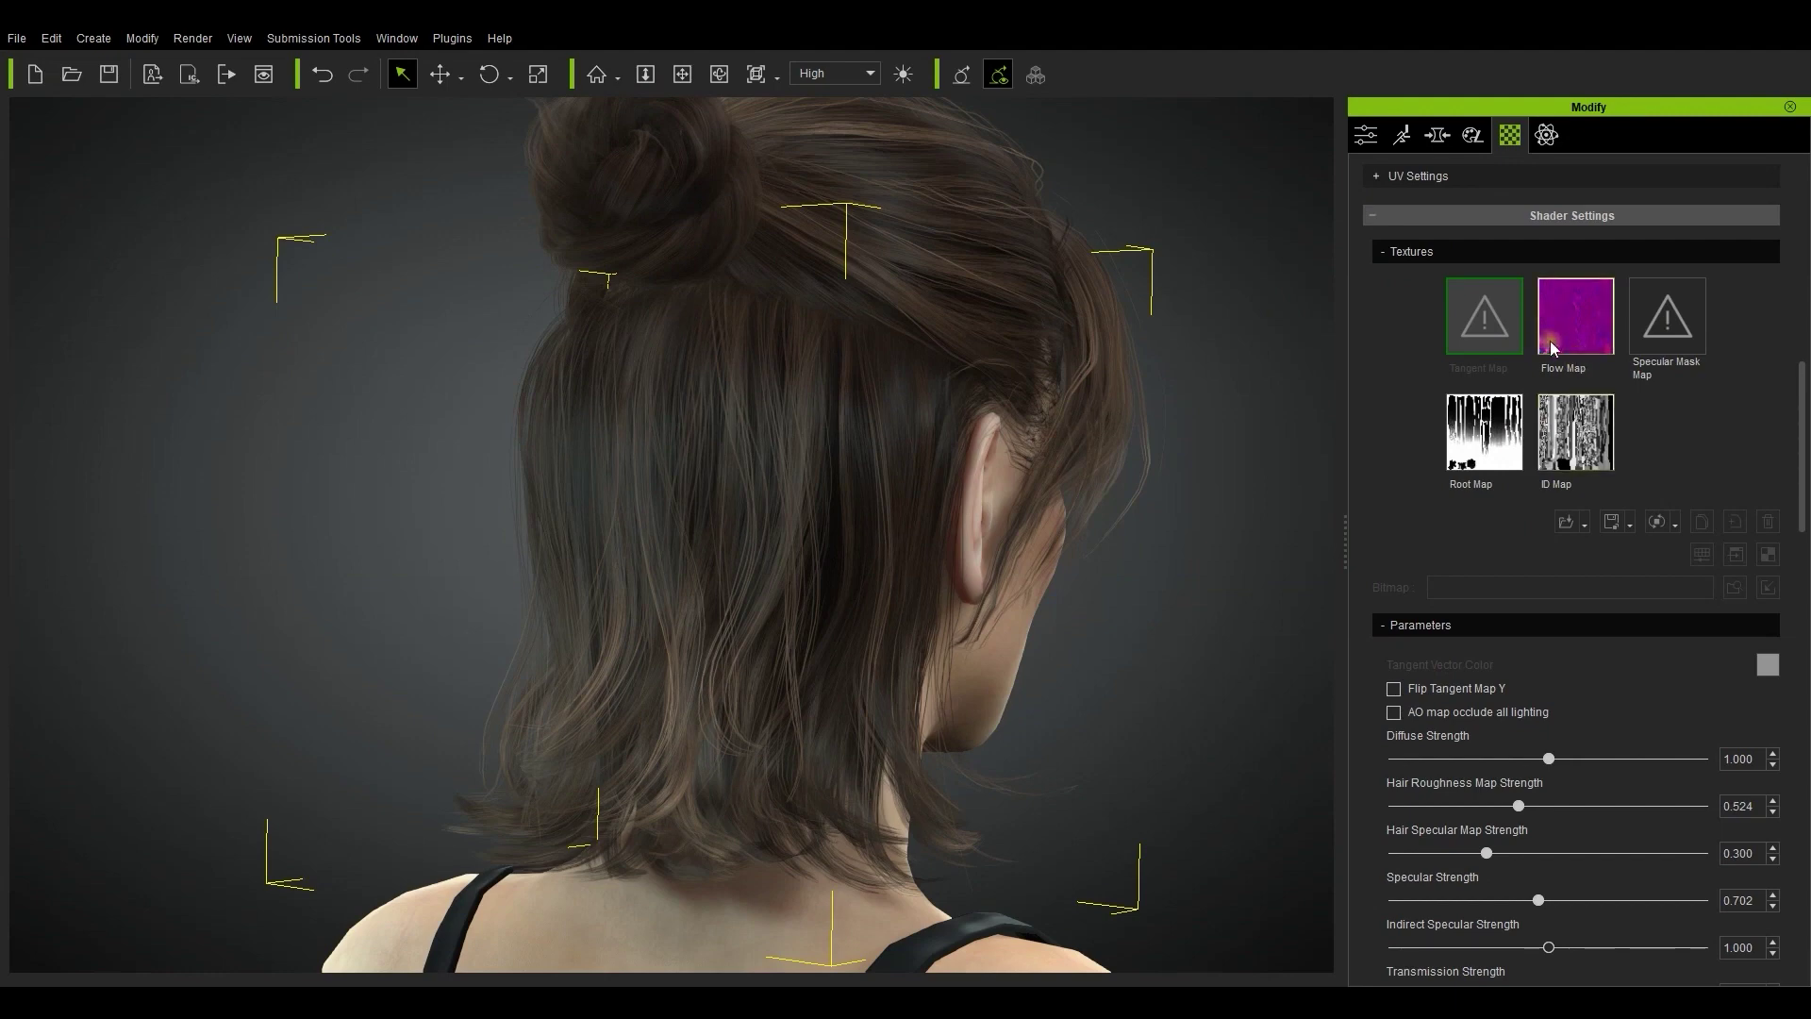
pyautogui.moveTo(1558, 330)
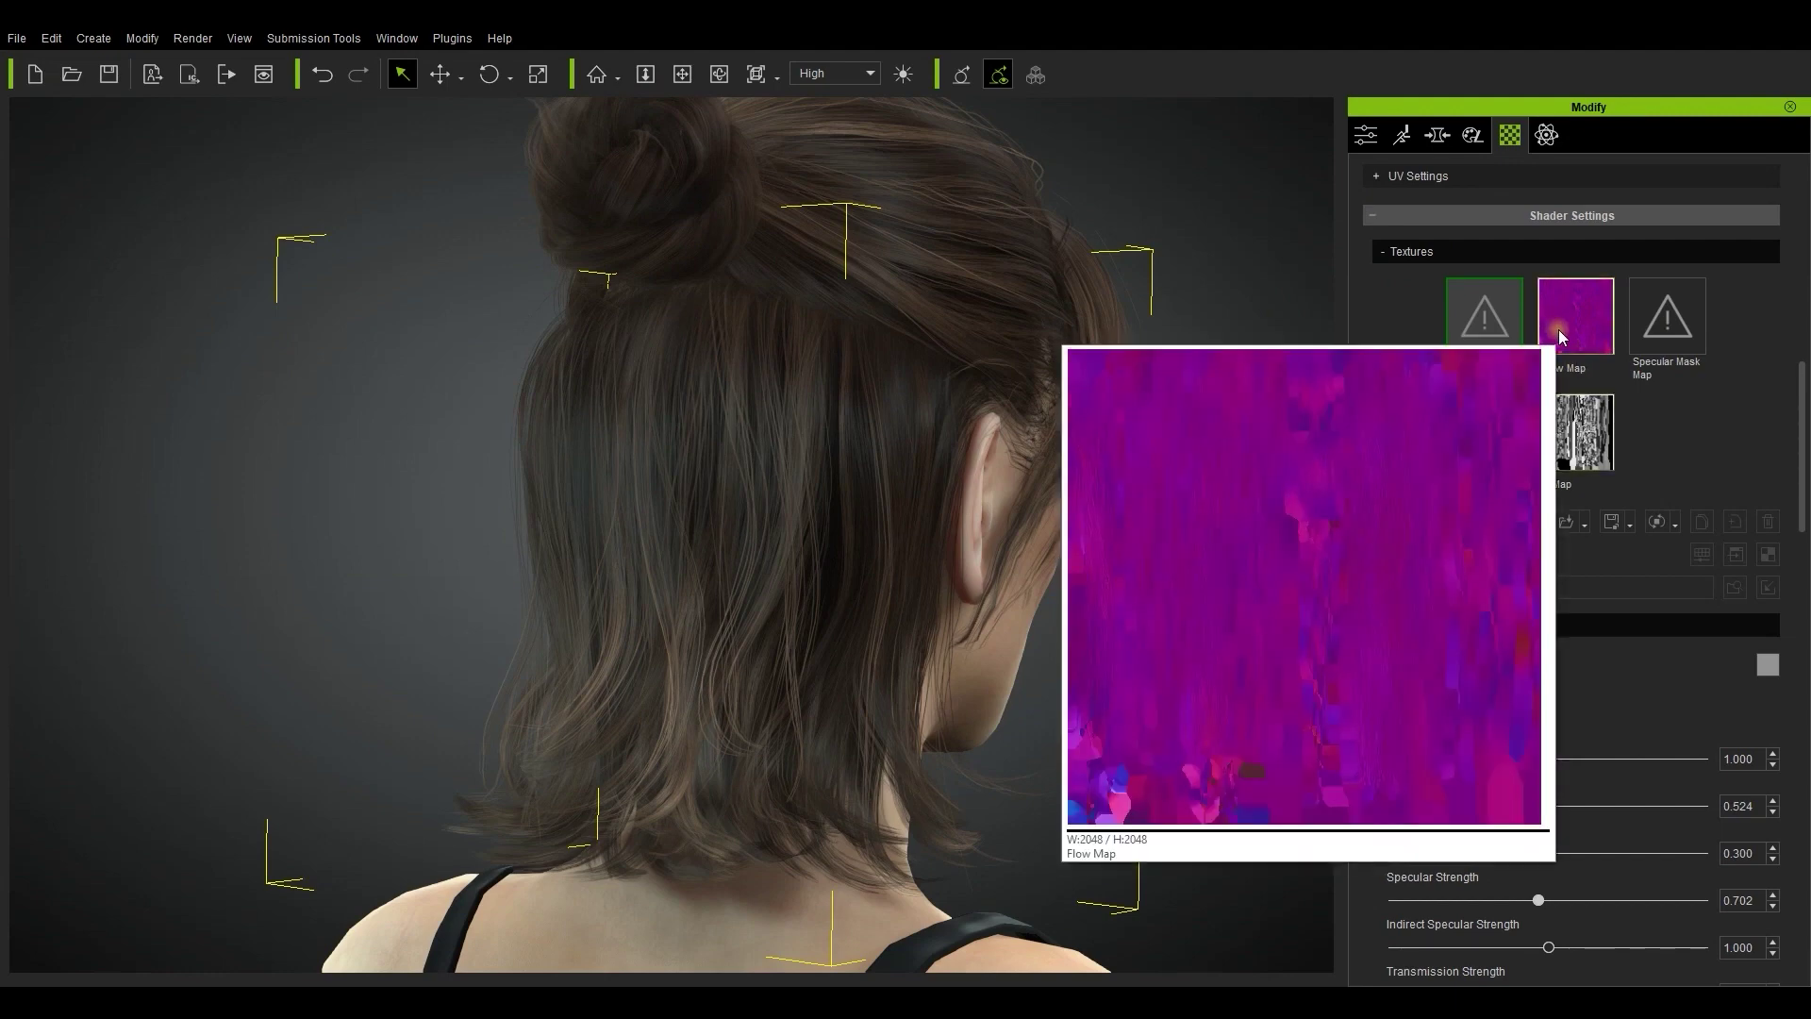
pyautogui.click(1395, 690)
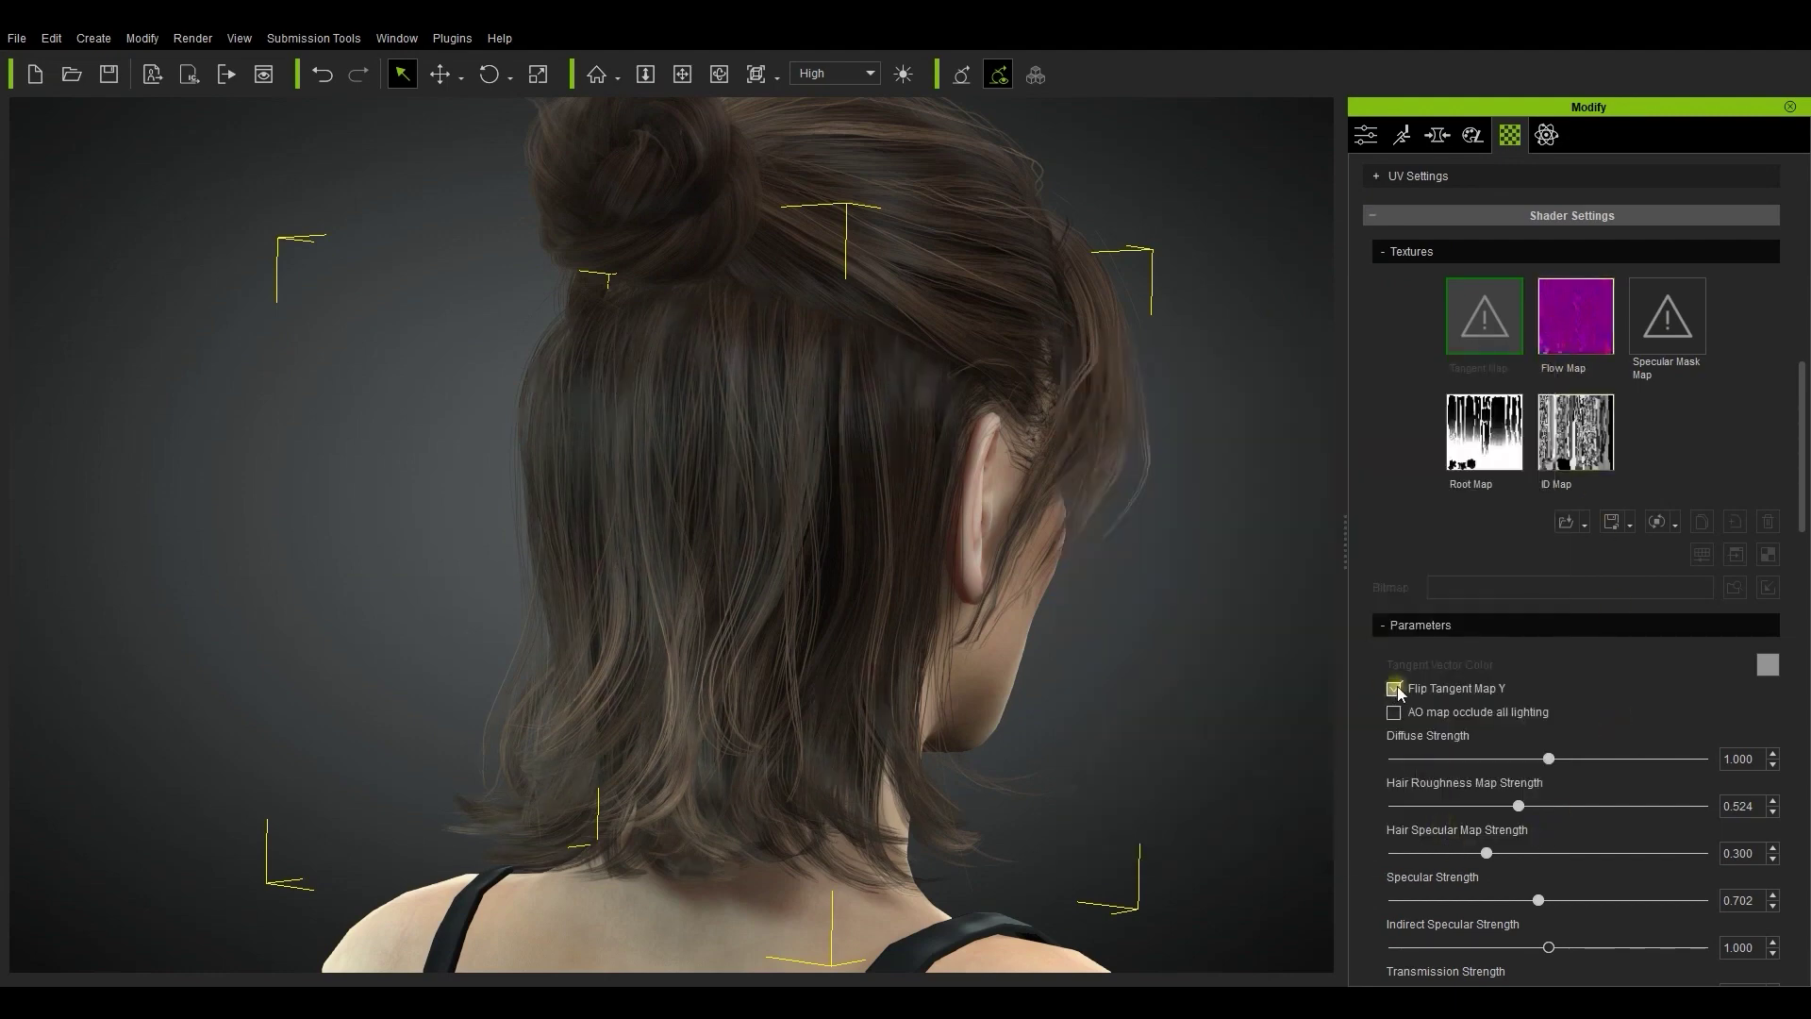
pyautogui.click(1395, 689)
pyautogui.click(1395, 690)
pyautogui.click(1394, 690)
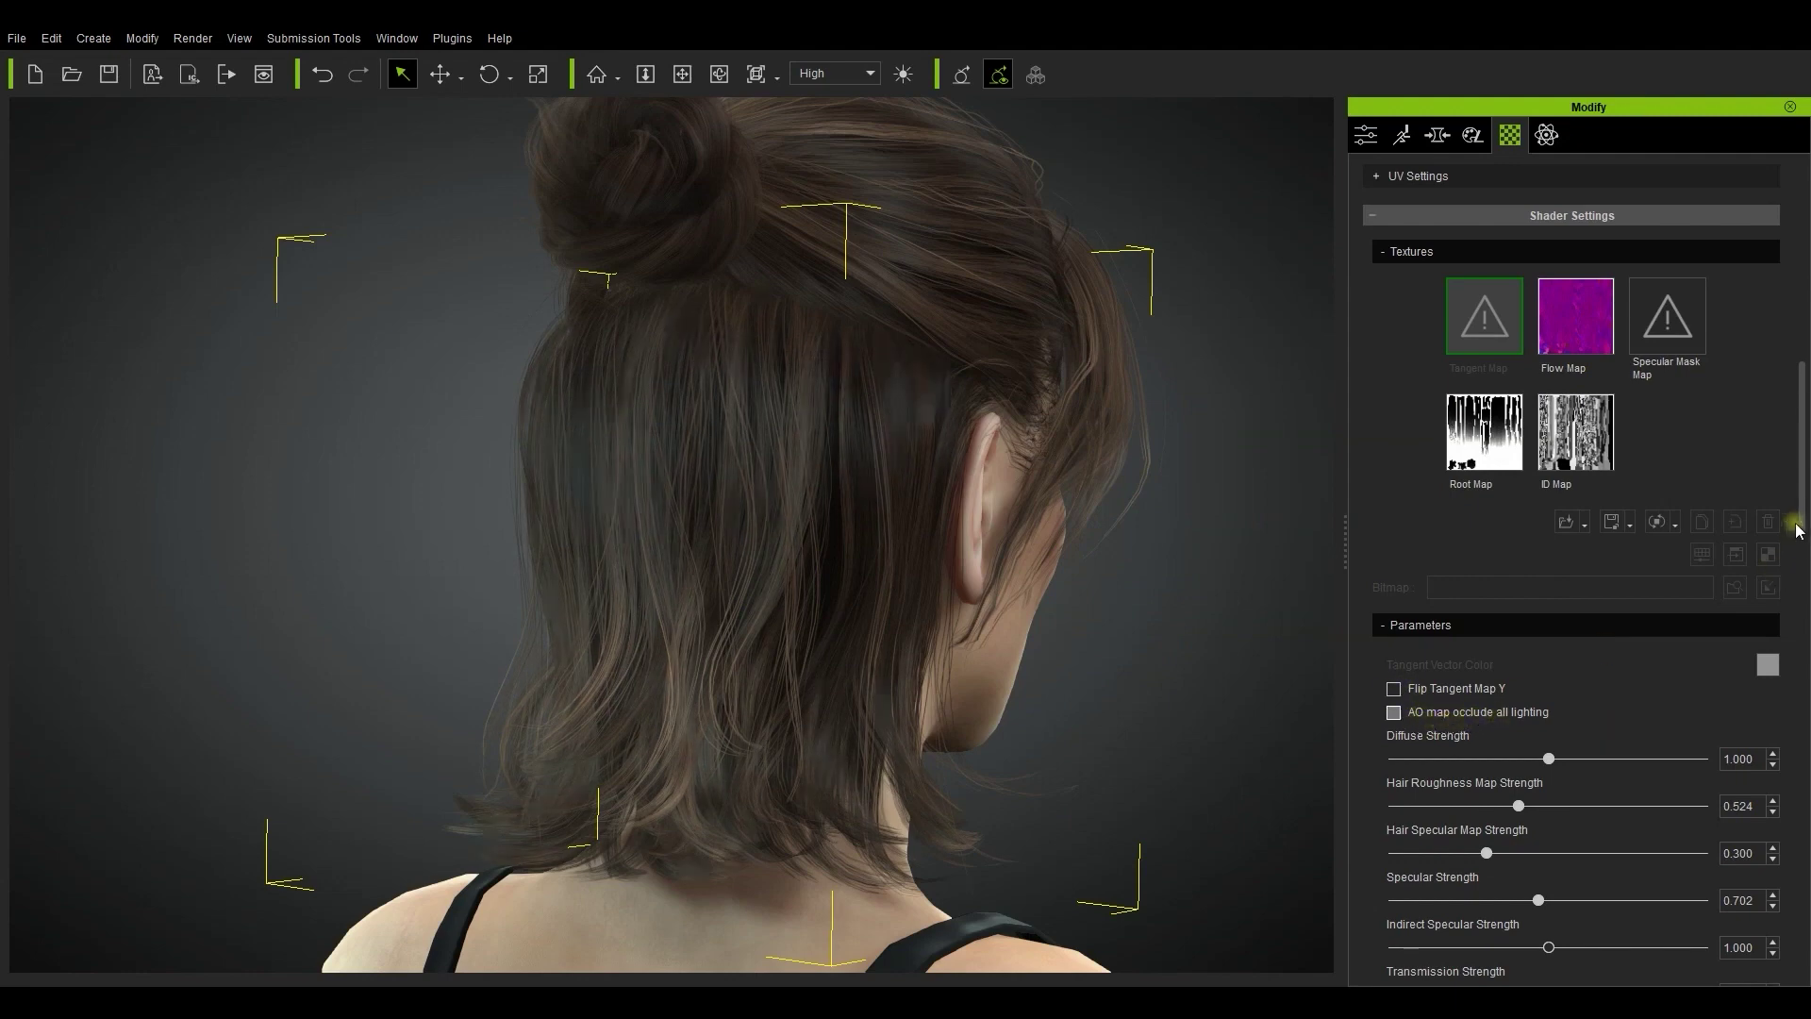
# Test 'AO map occlude all lighting' on and off, leaving it unchecked.
pyautogui.moveTo(1802, 484); pyautogui.dragTo(1802, 338)
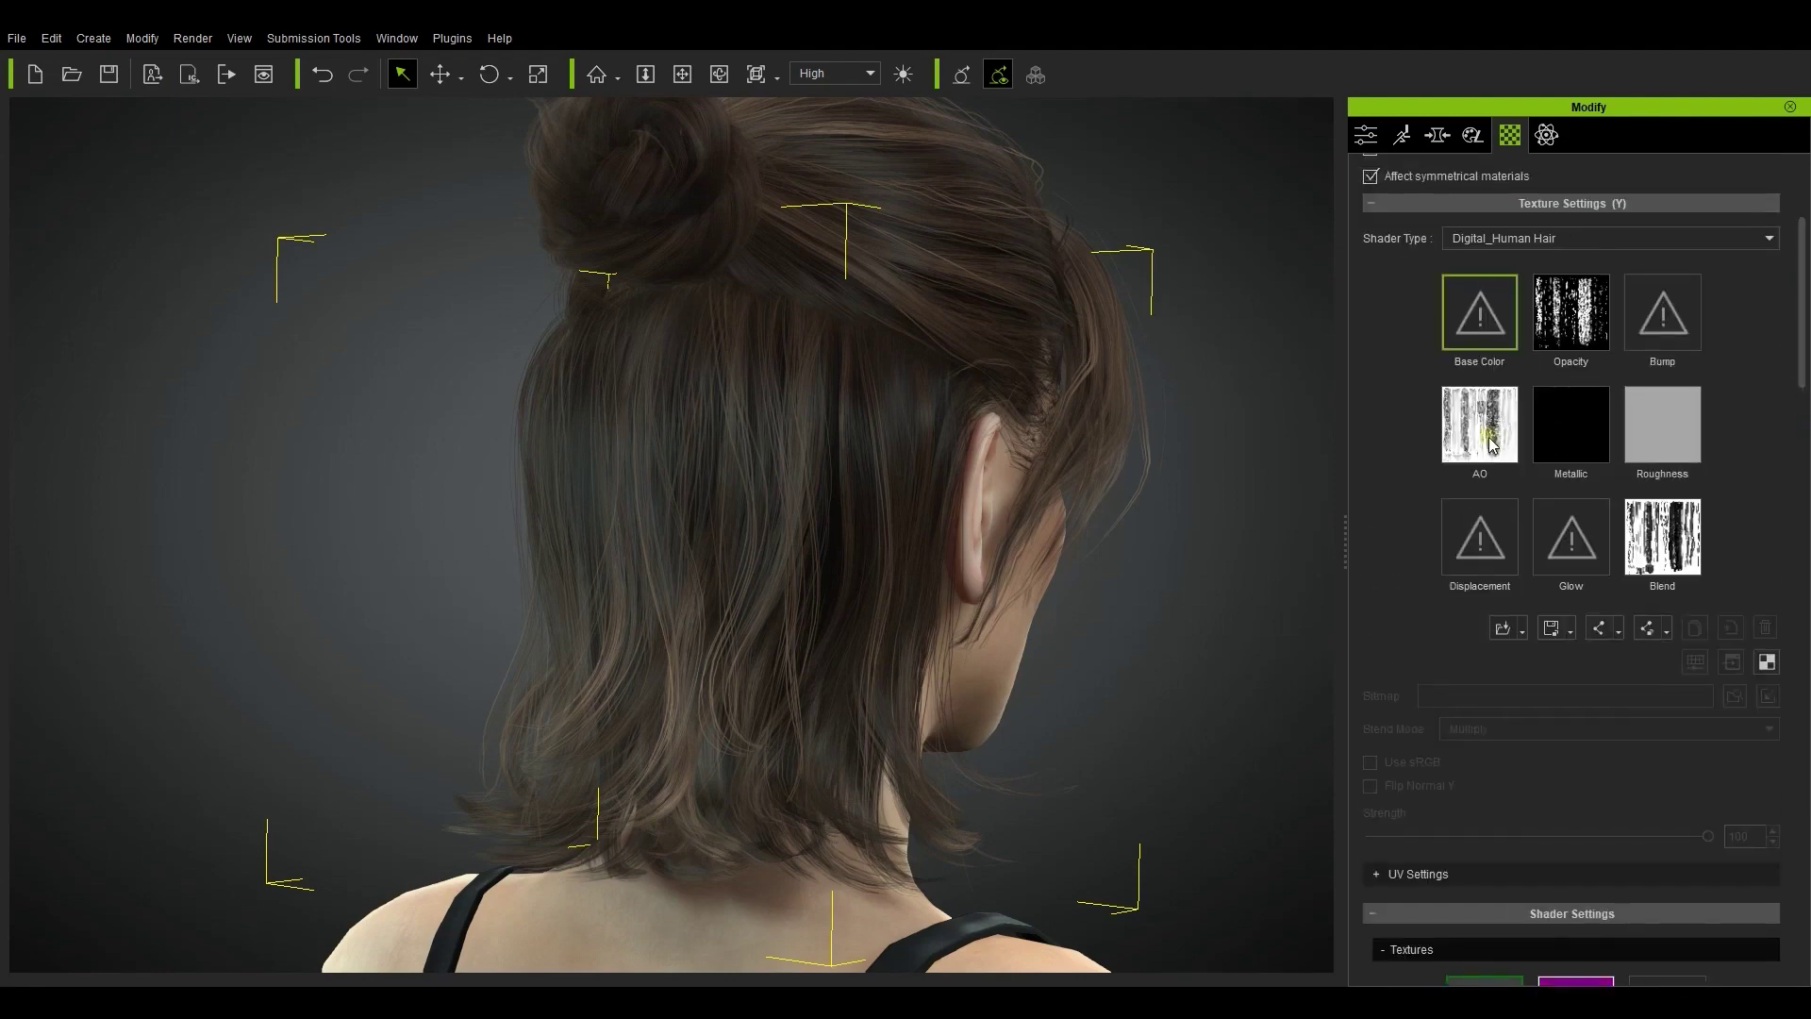
pyautogui.moveTo(1487, 443)
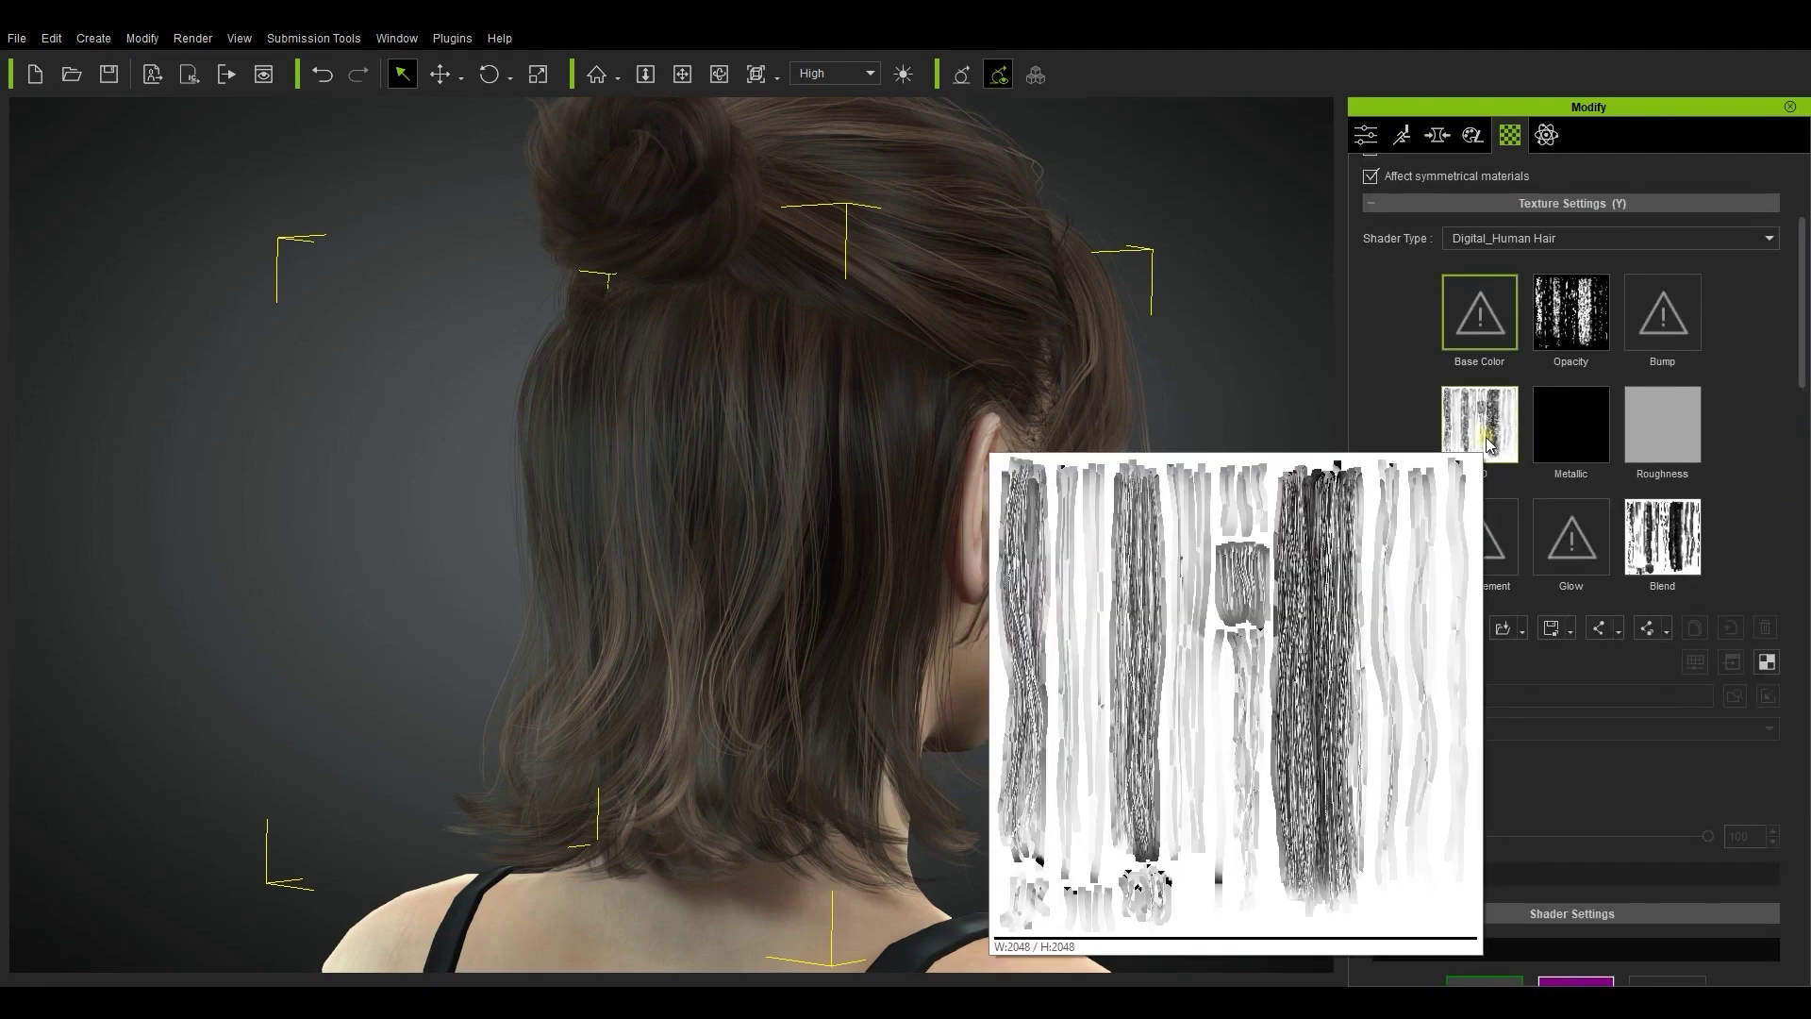
pyautogui.scroll(-5, 1780, 447)
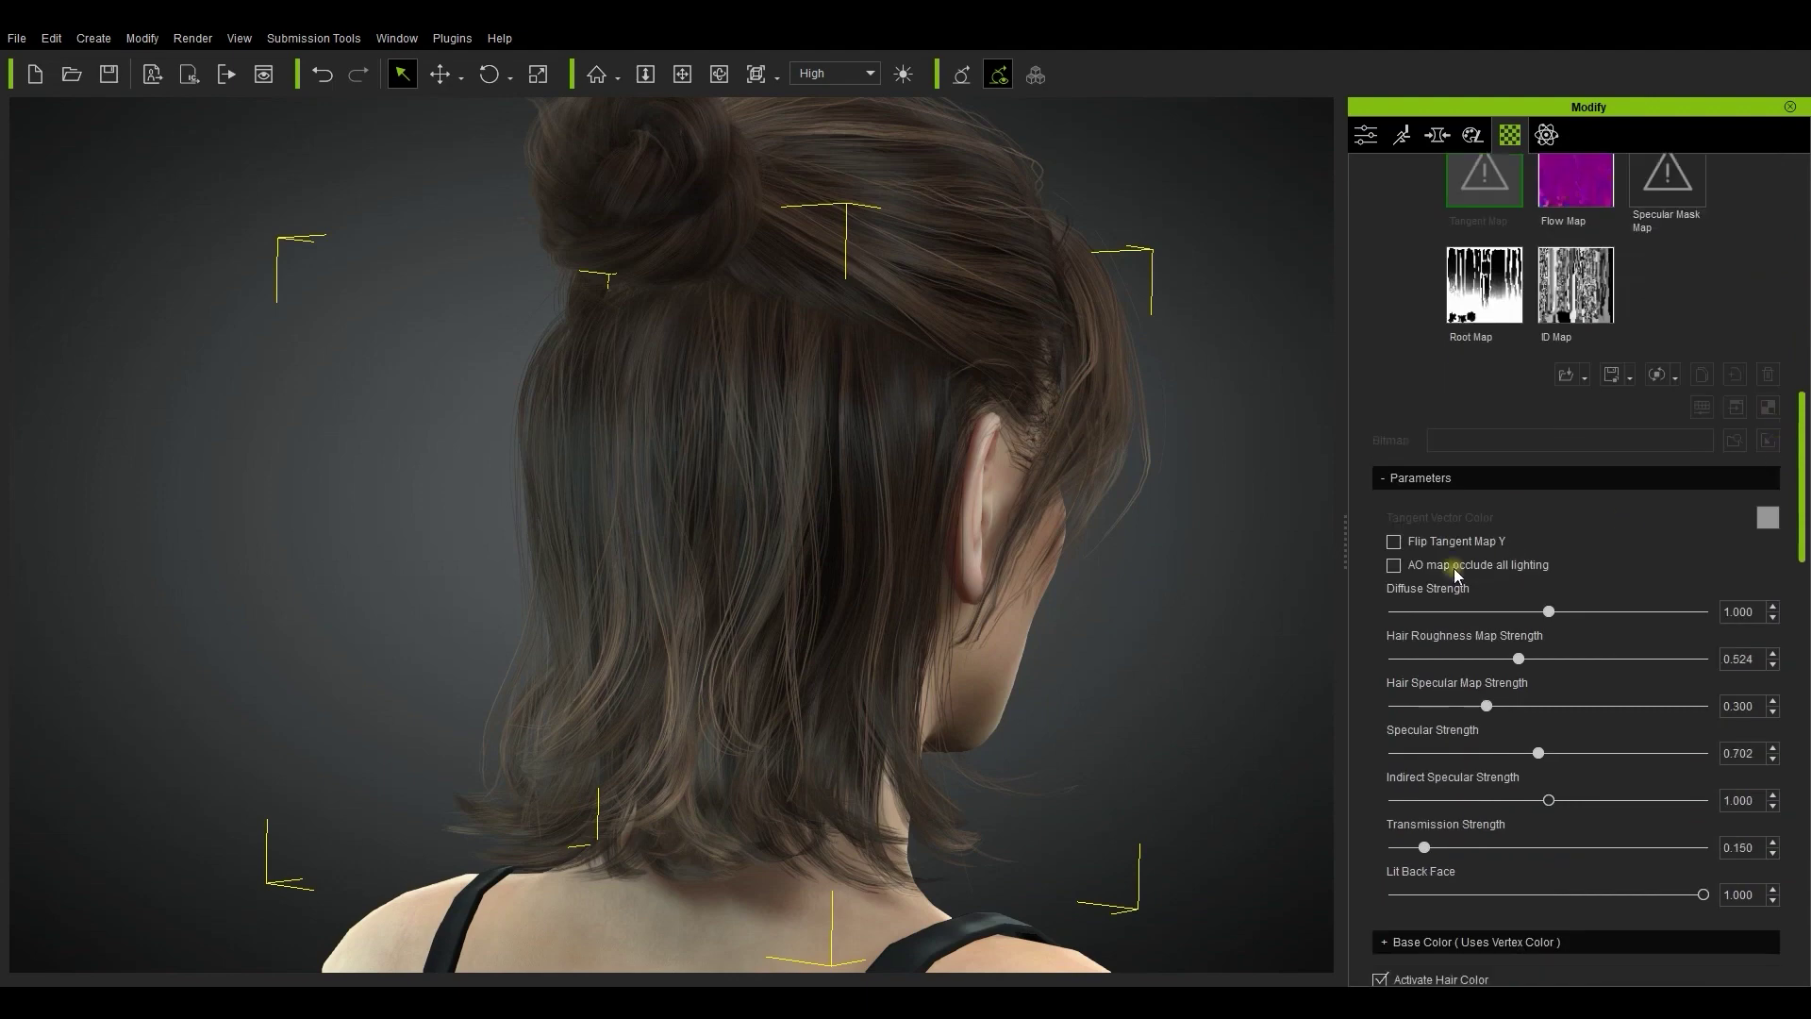
pyautogui.click(1400, 571)
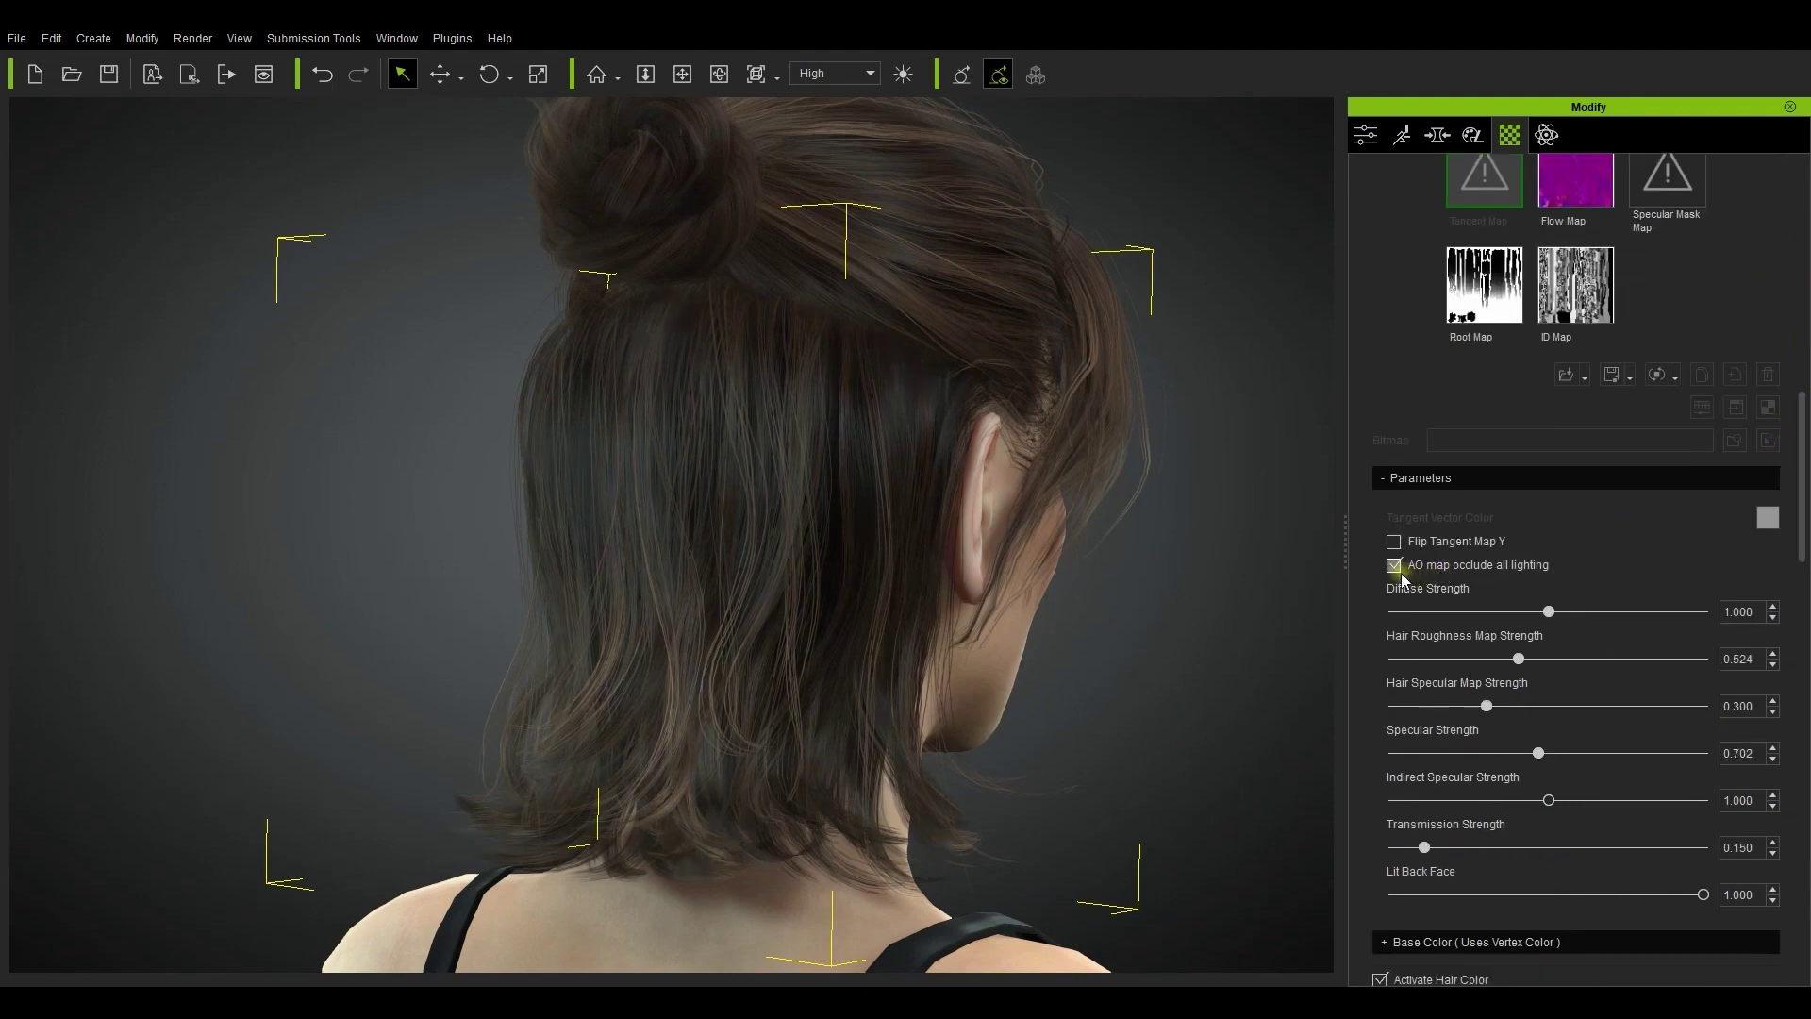
pyautogui.click(1401, 574)
pyautogui.click(1401, 574)
pyautogui.click(1400, 574)
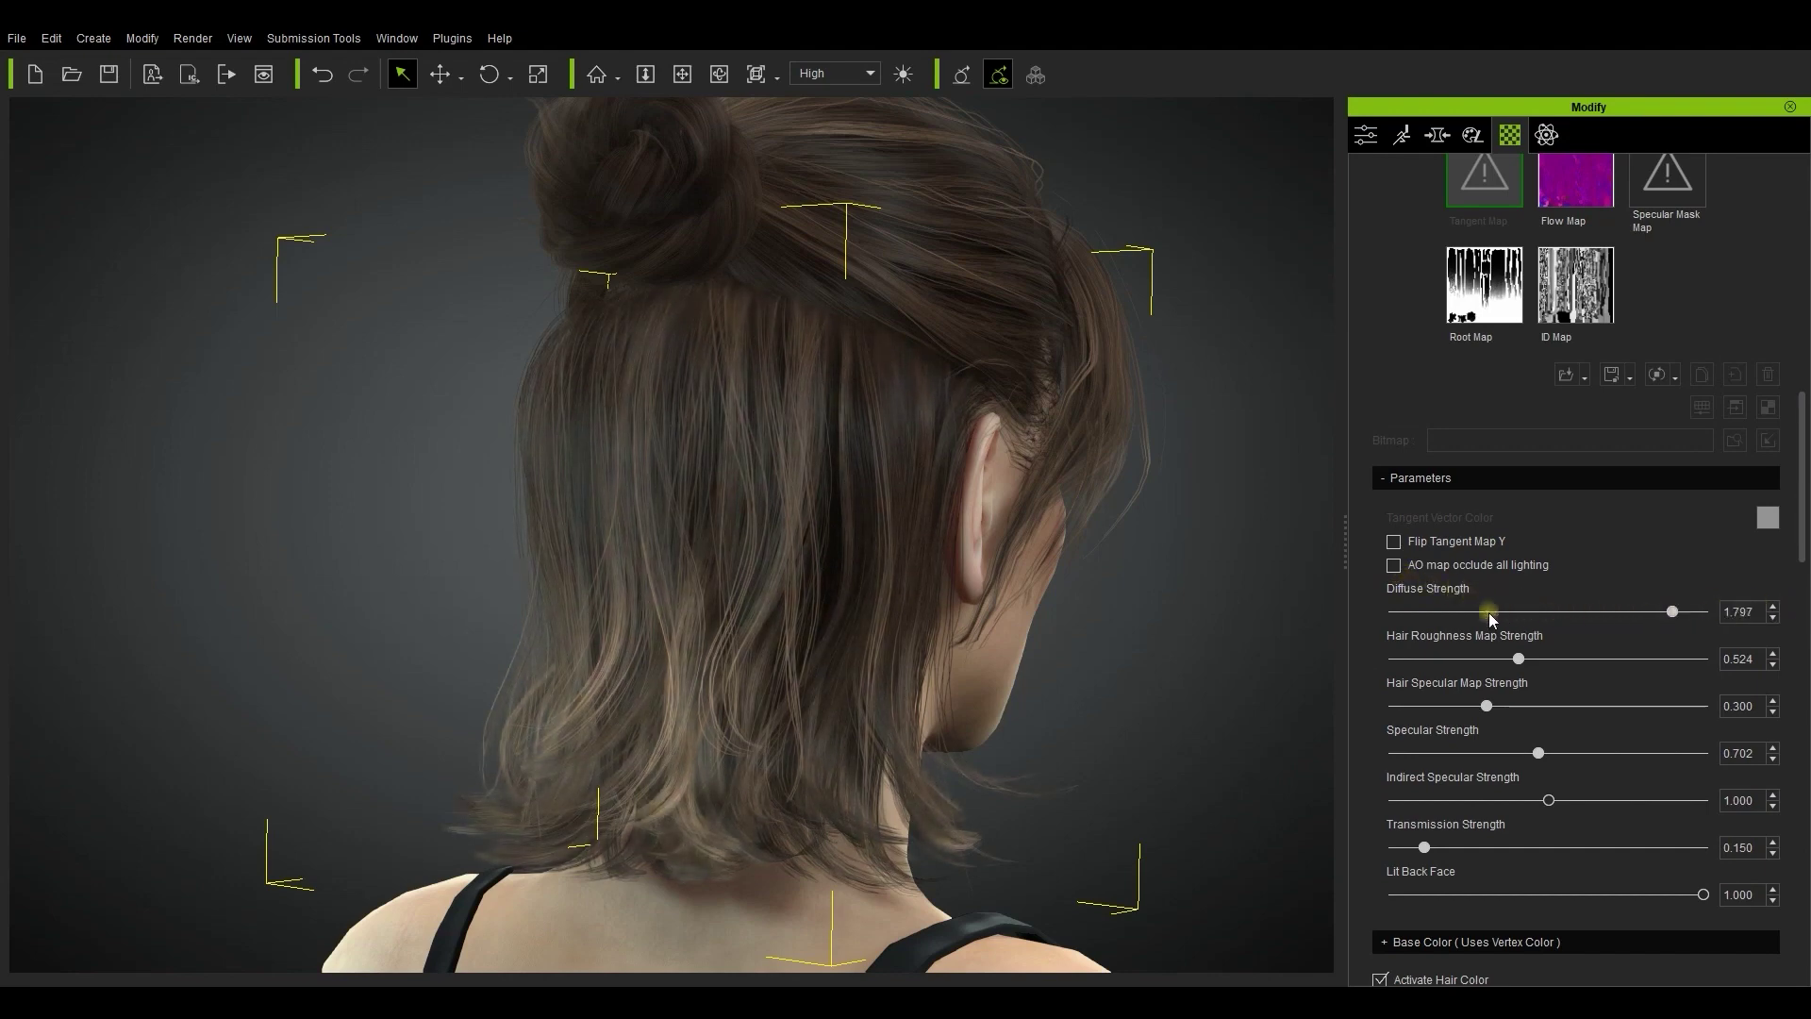
# Try Diffuse Strength at 0 and 2.000, then bring it back to about 1.
pyautogui.click(1393, 611)
pyautogui.click(1703, 611)
pyautogui.moveTo(1707, 619); pyautogui.dragTo(1539, 631)
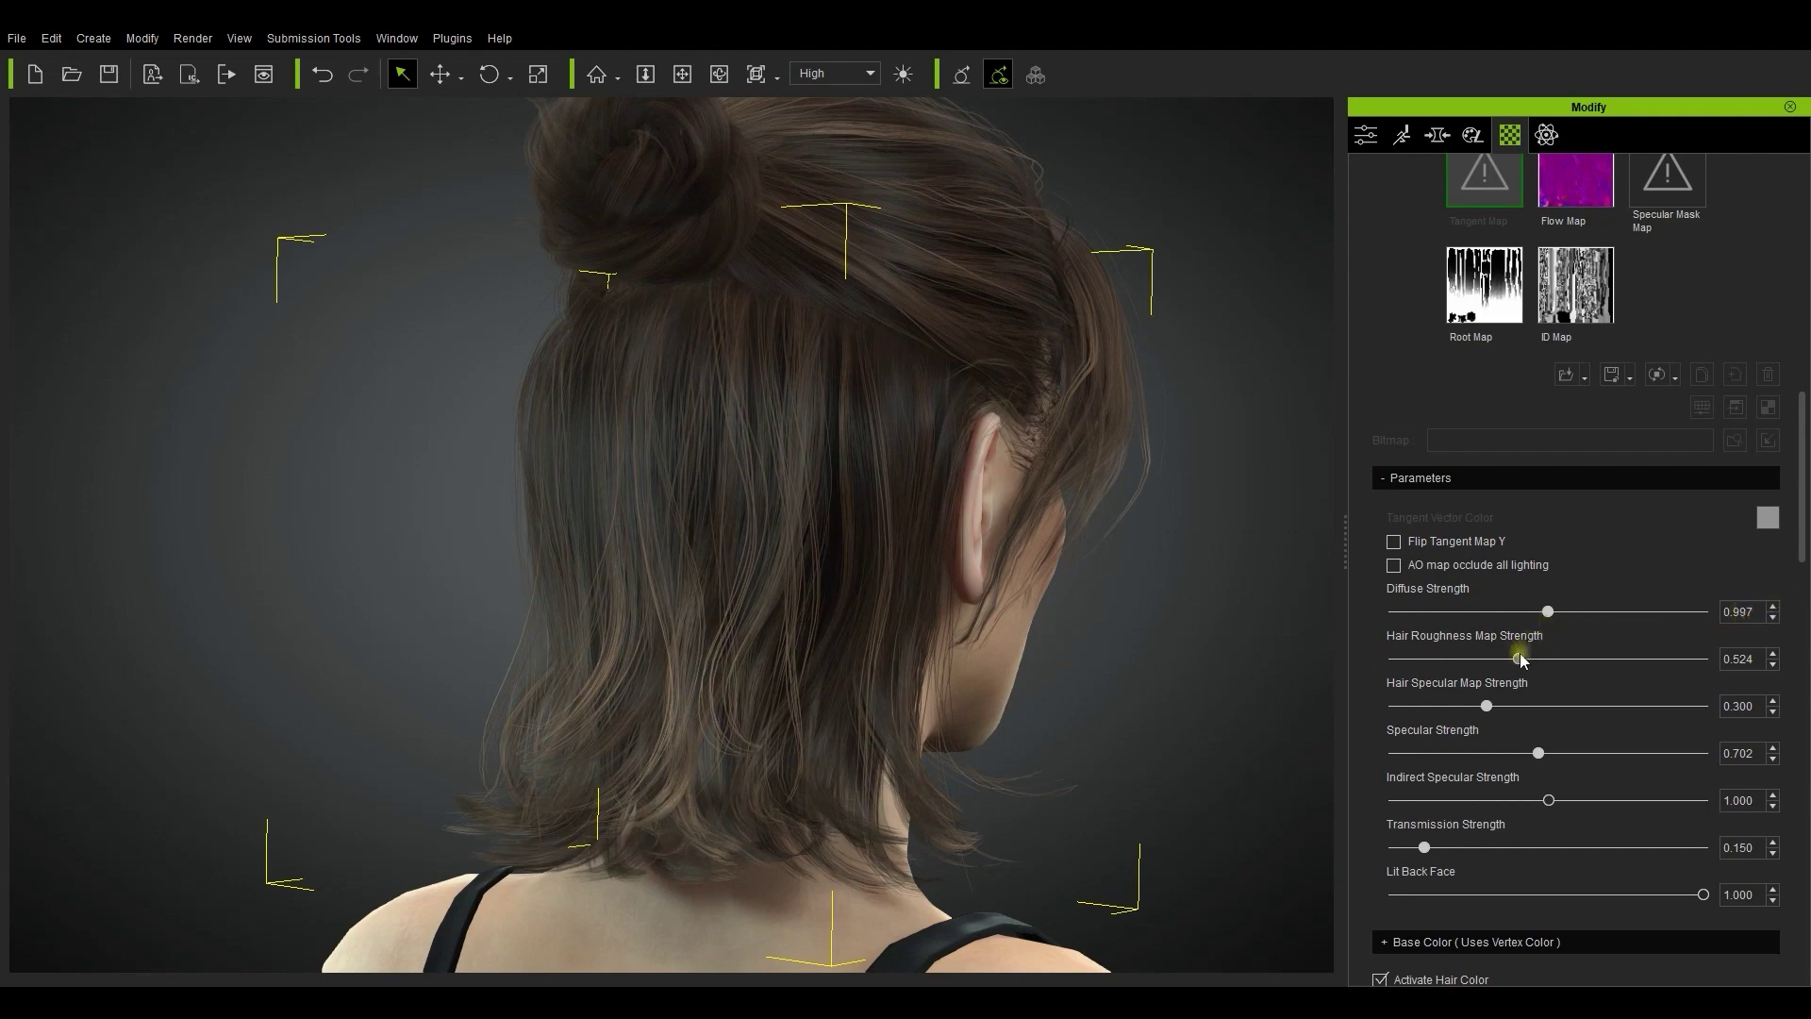
# Set Hair Roughness Map Strength to 0.545 and Hair Specular Map Strength to 0.243.
pyautogui.moveTo(1520, 657)
pyautogui.mouseDown()
pyautogui.moveTo(1396, 660)
pyautogui.moveTo(1622, 645)
pyautogui.moveTo(1508, 664)
pyautogui.moveTo(1526, 660)
pyautogui.mouseUp()
pyautogui.moveTo(1477, 719)
pyautogui.mouseDown()
pyautogui.moveTo(1387, 721)
pyautogui.moveTo(1554, 717)
pyautogui.moveTo(1475, 714)
pyautogui.mouseUp()
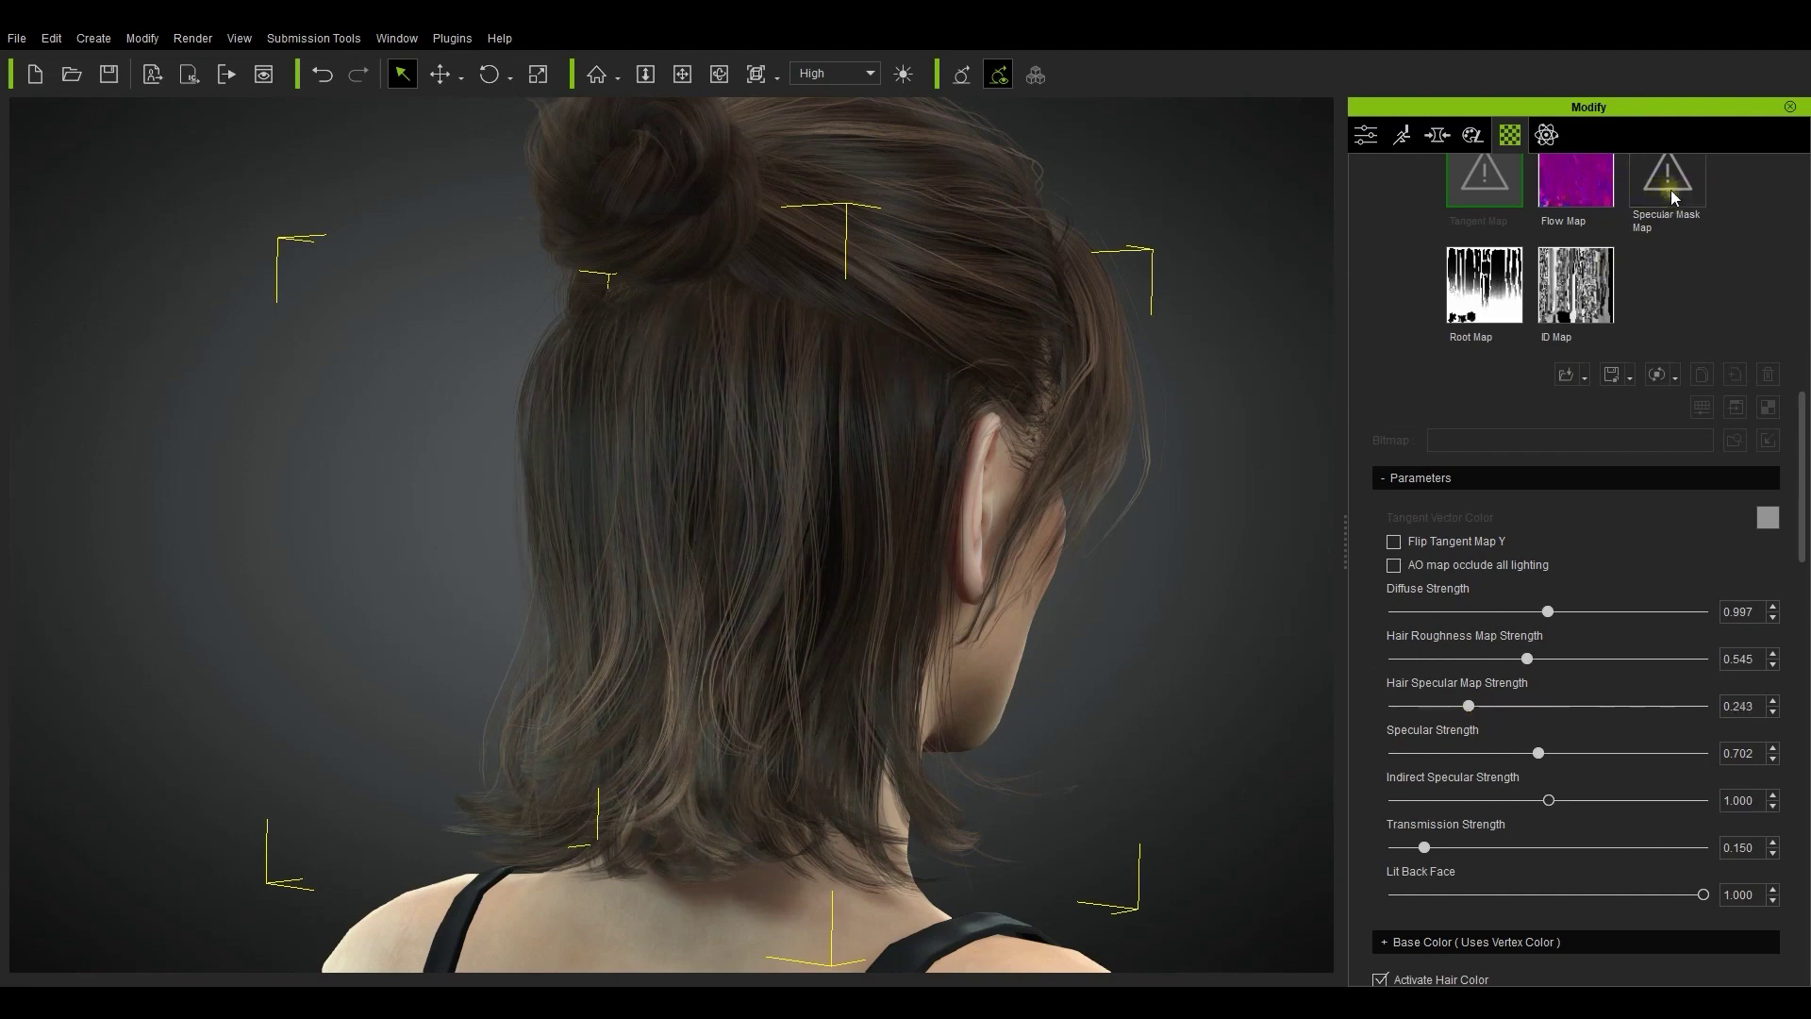
pyautogui.scroll(1, 1805, 415)
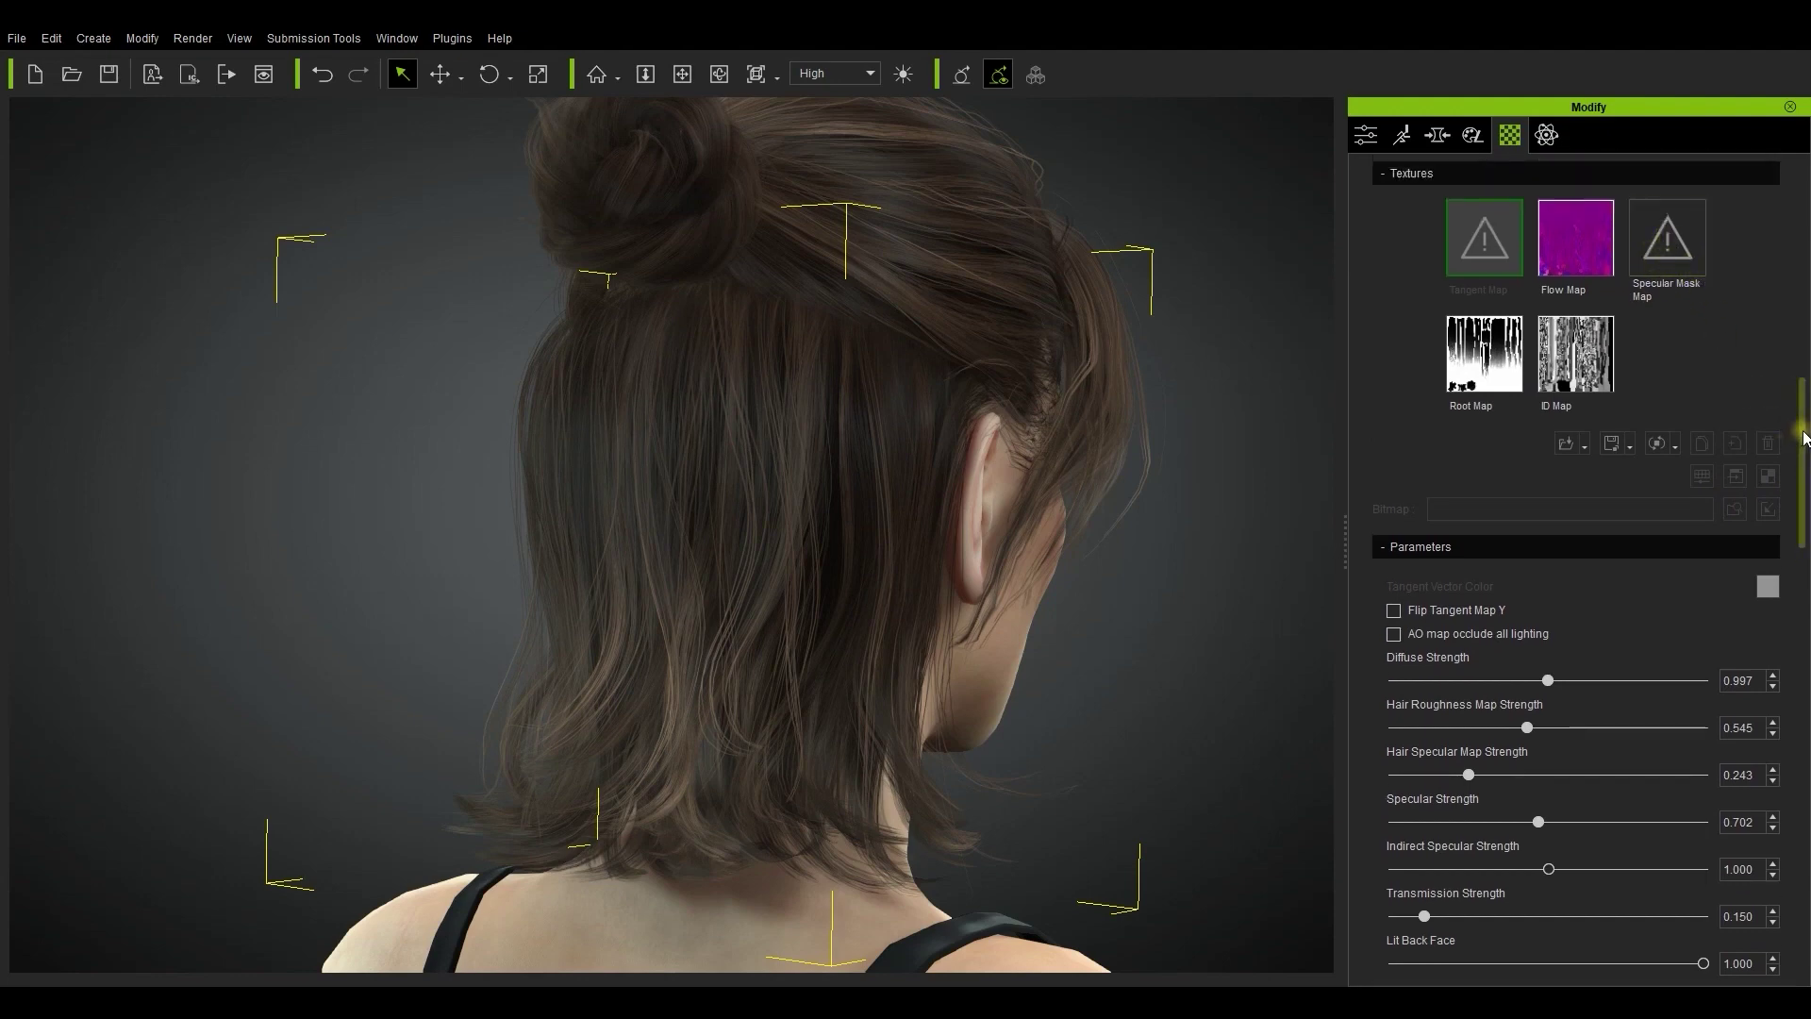
# Raise Specular Strength to 1.029 and test Indirect Specular Strength, keeping it at 1.000.
pyautogui.scroll(-3, 1806, 436)
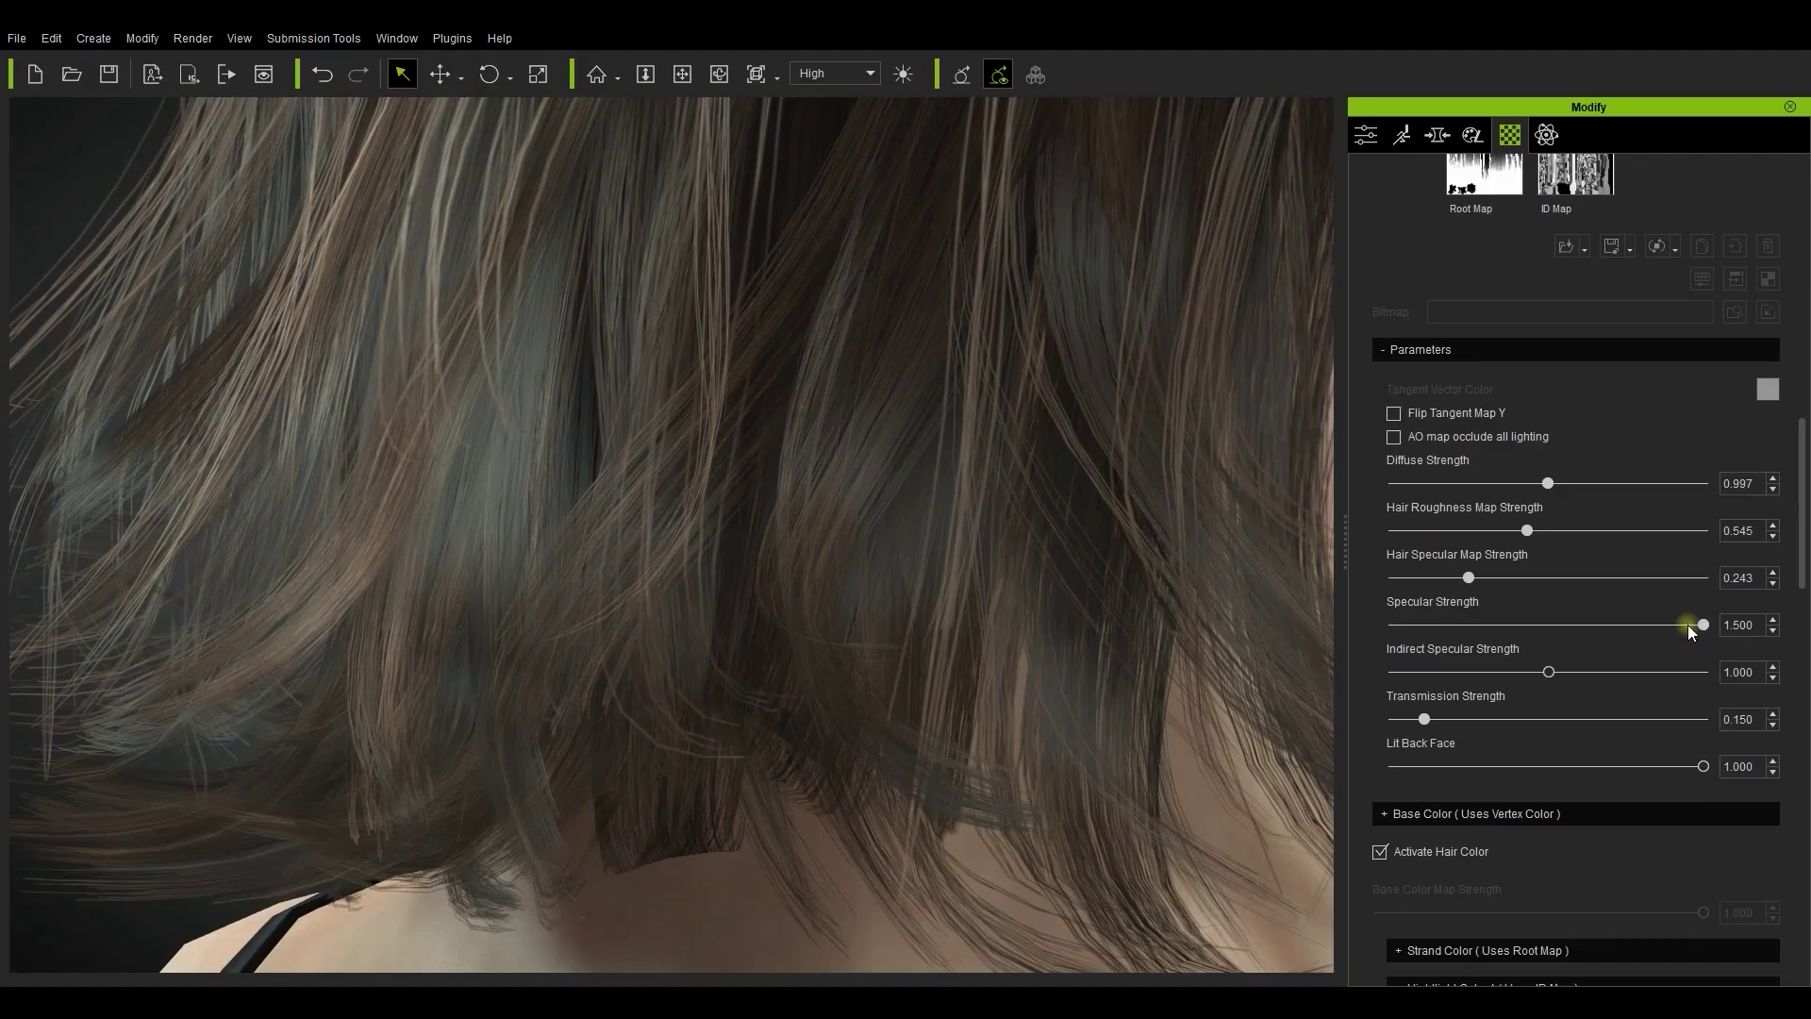
pyautogui.moveTo(1658, 649); pyautogui.dragTo(1560, 644)
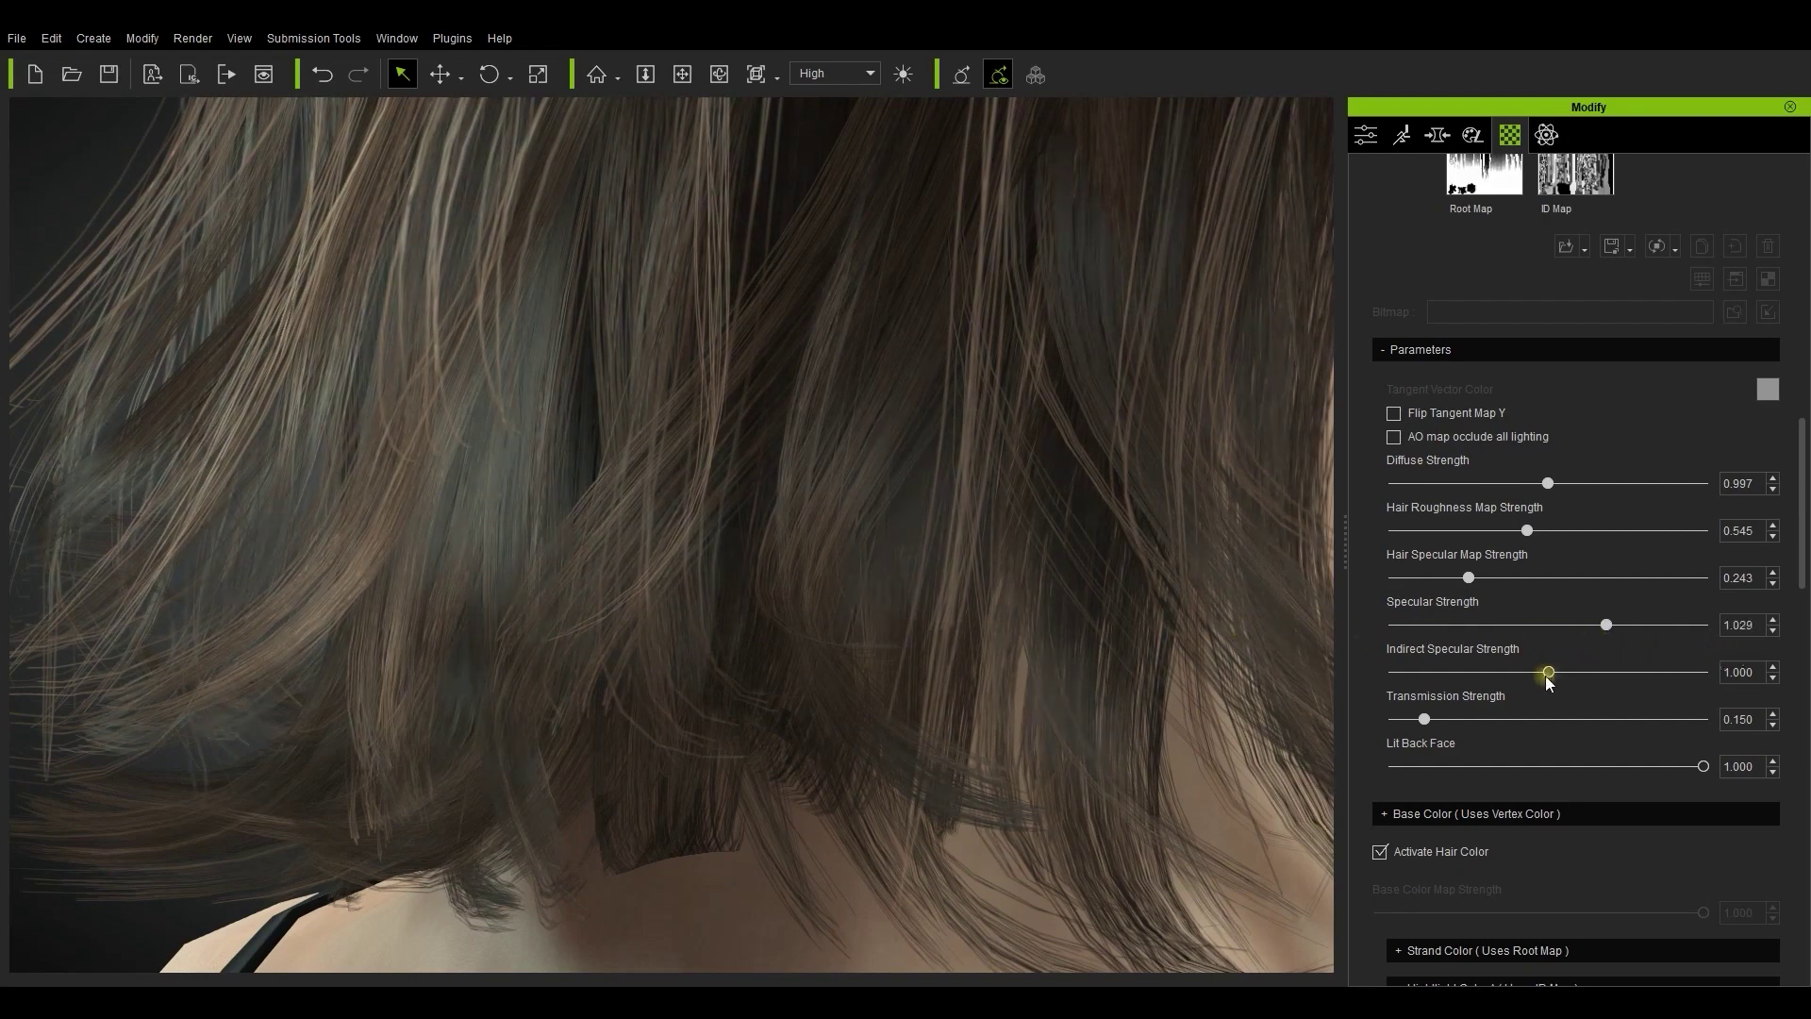
pyautogui.moveTo(1548, 671); pyautogui.dragTo(1793, 676)
pyautogui.moveTo(1300, 696); pyautogui.dragTo(1030, 709)
pyautogui.moveTo(1420, 700); pyautogui.dragTo(1707, 674)
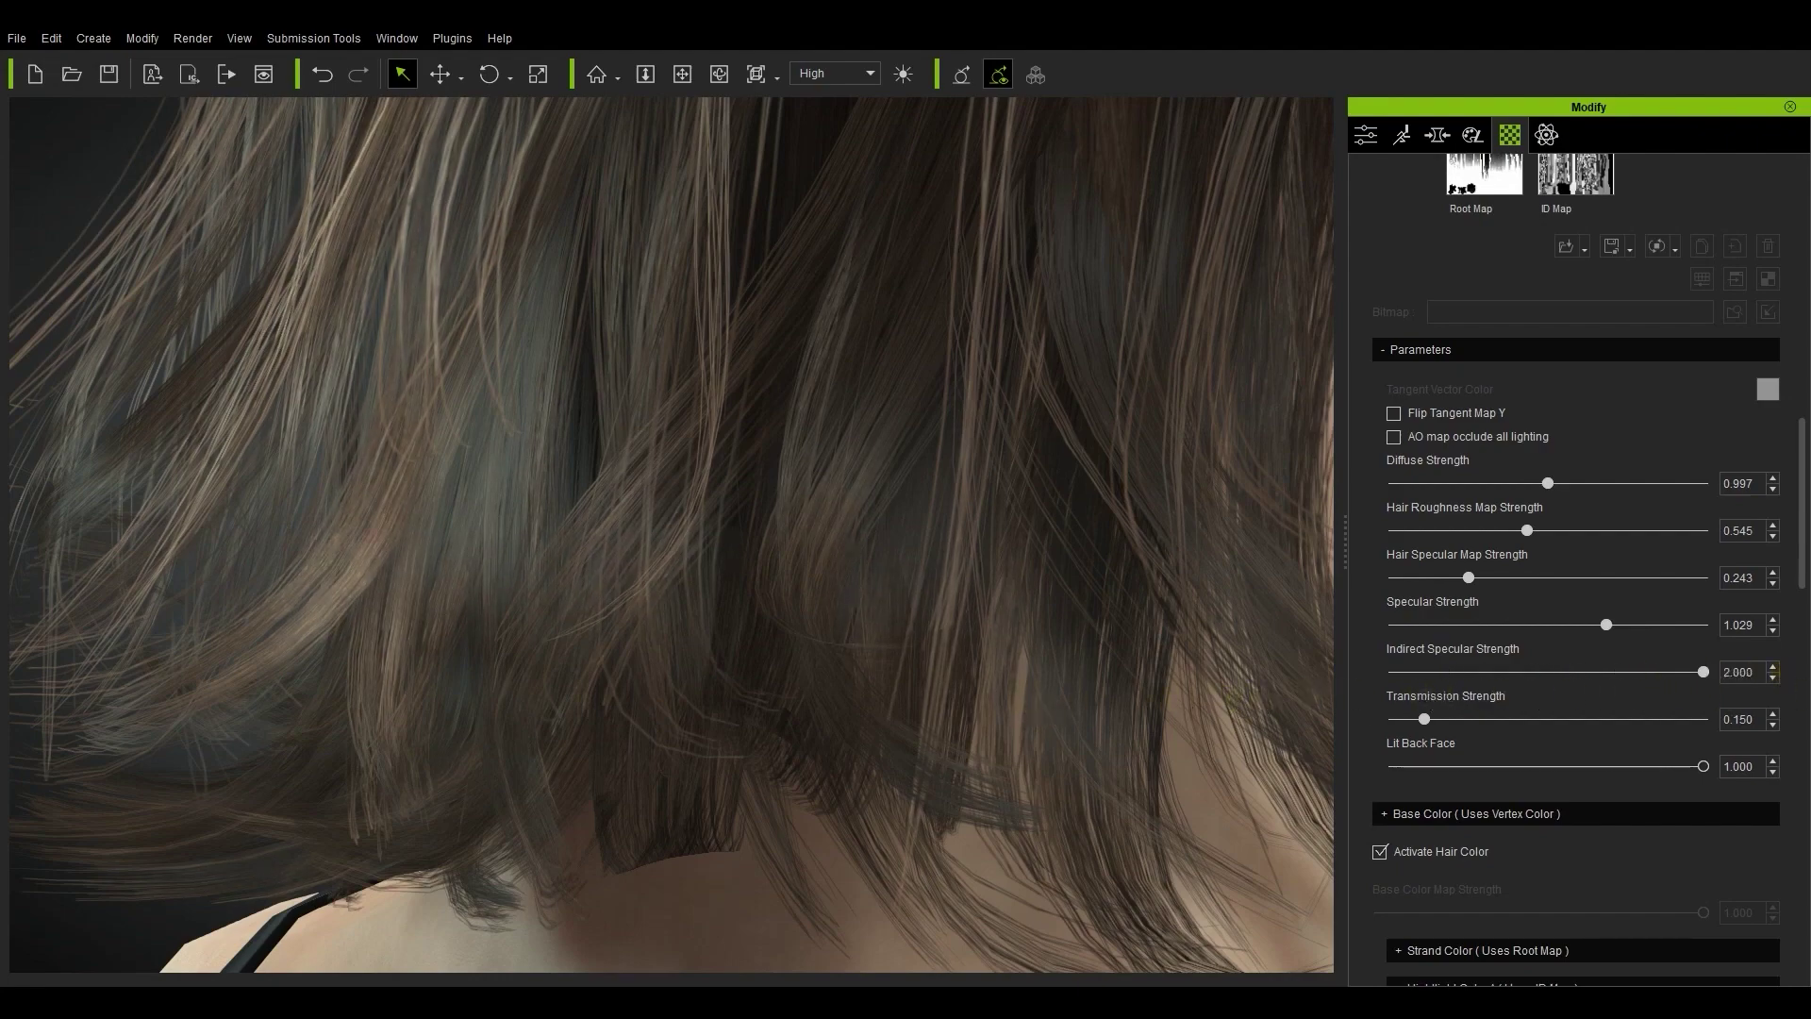
pyautogui.moveTo(1083, 718); pyautogui.dragTo(775, 714, button='middle')
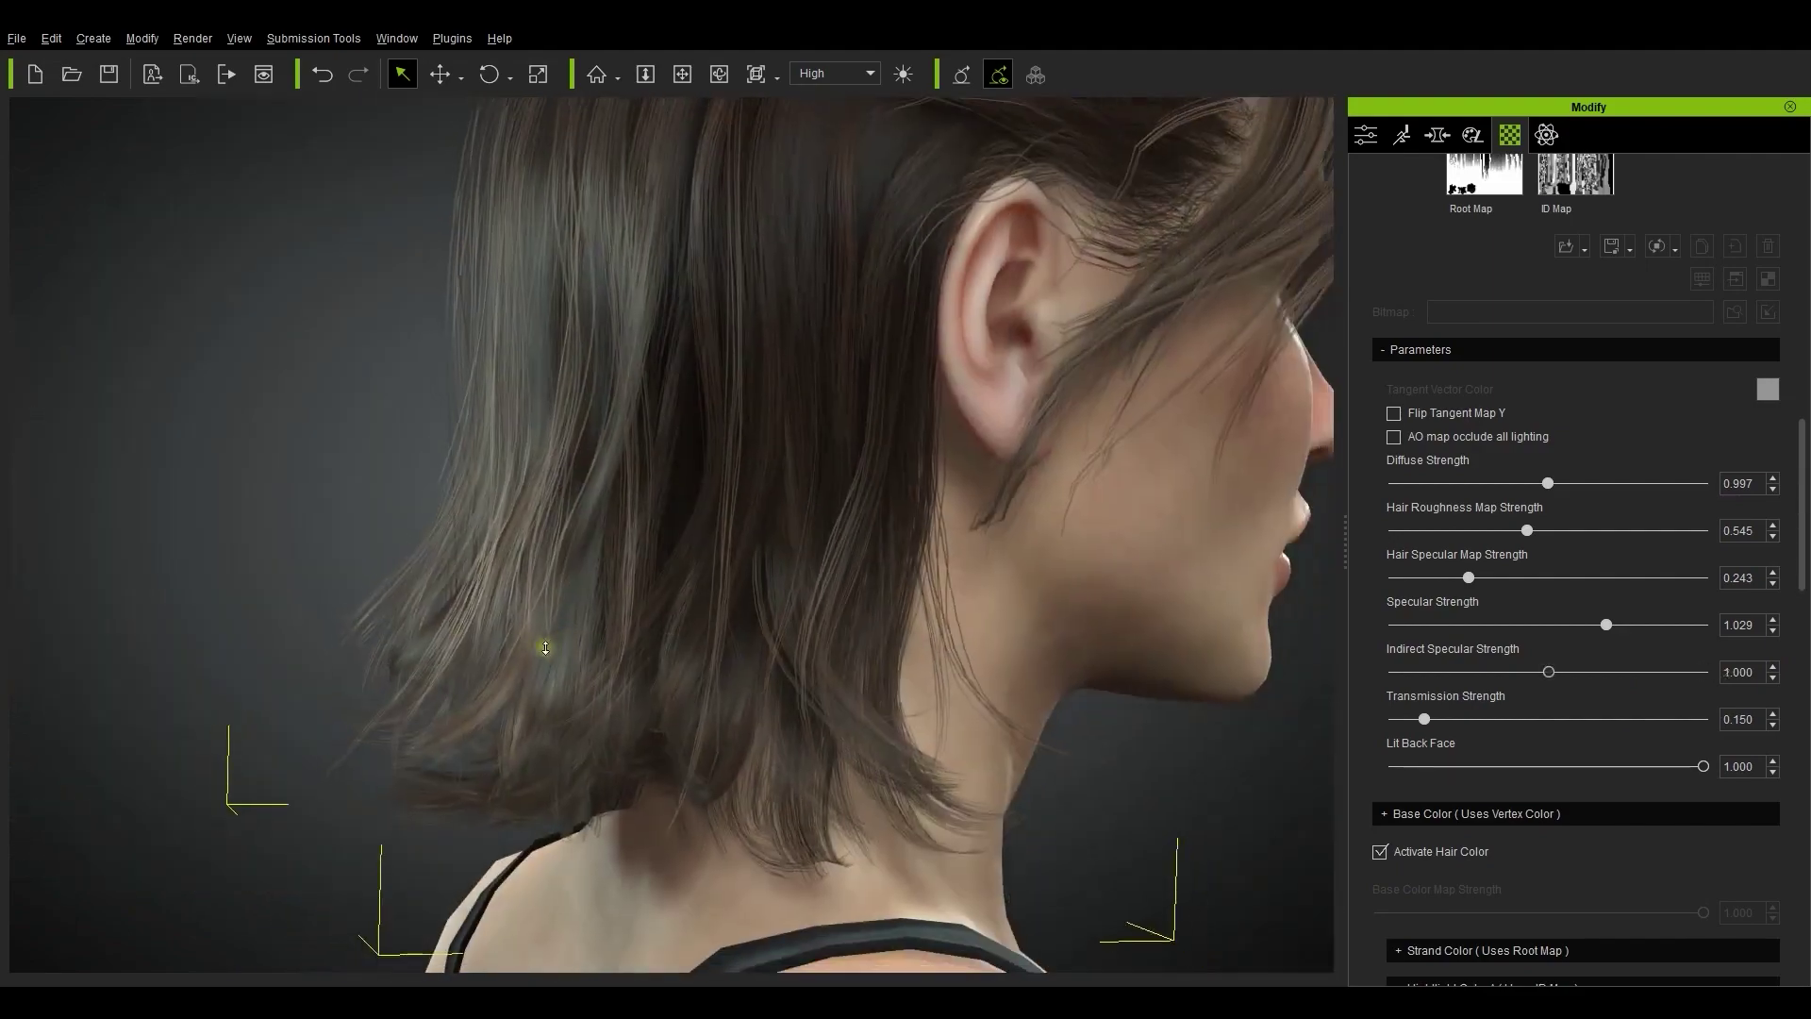
pyautogui.moveTo(555, 645); pyautogui.dragTo(481, 396, button='middle')
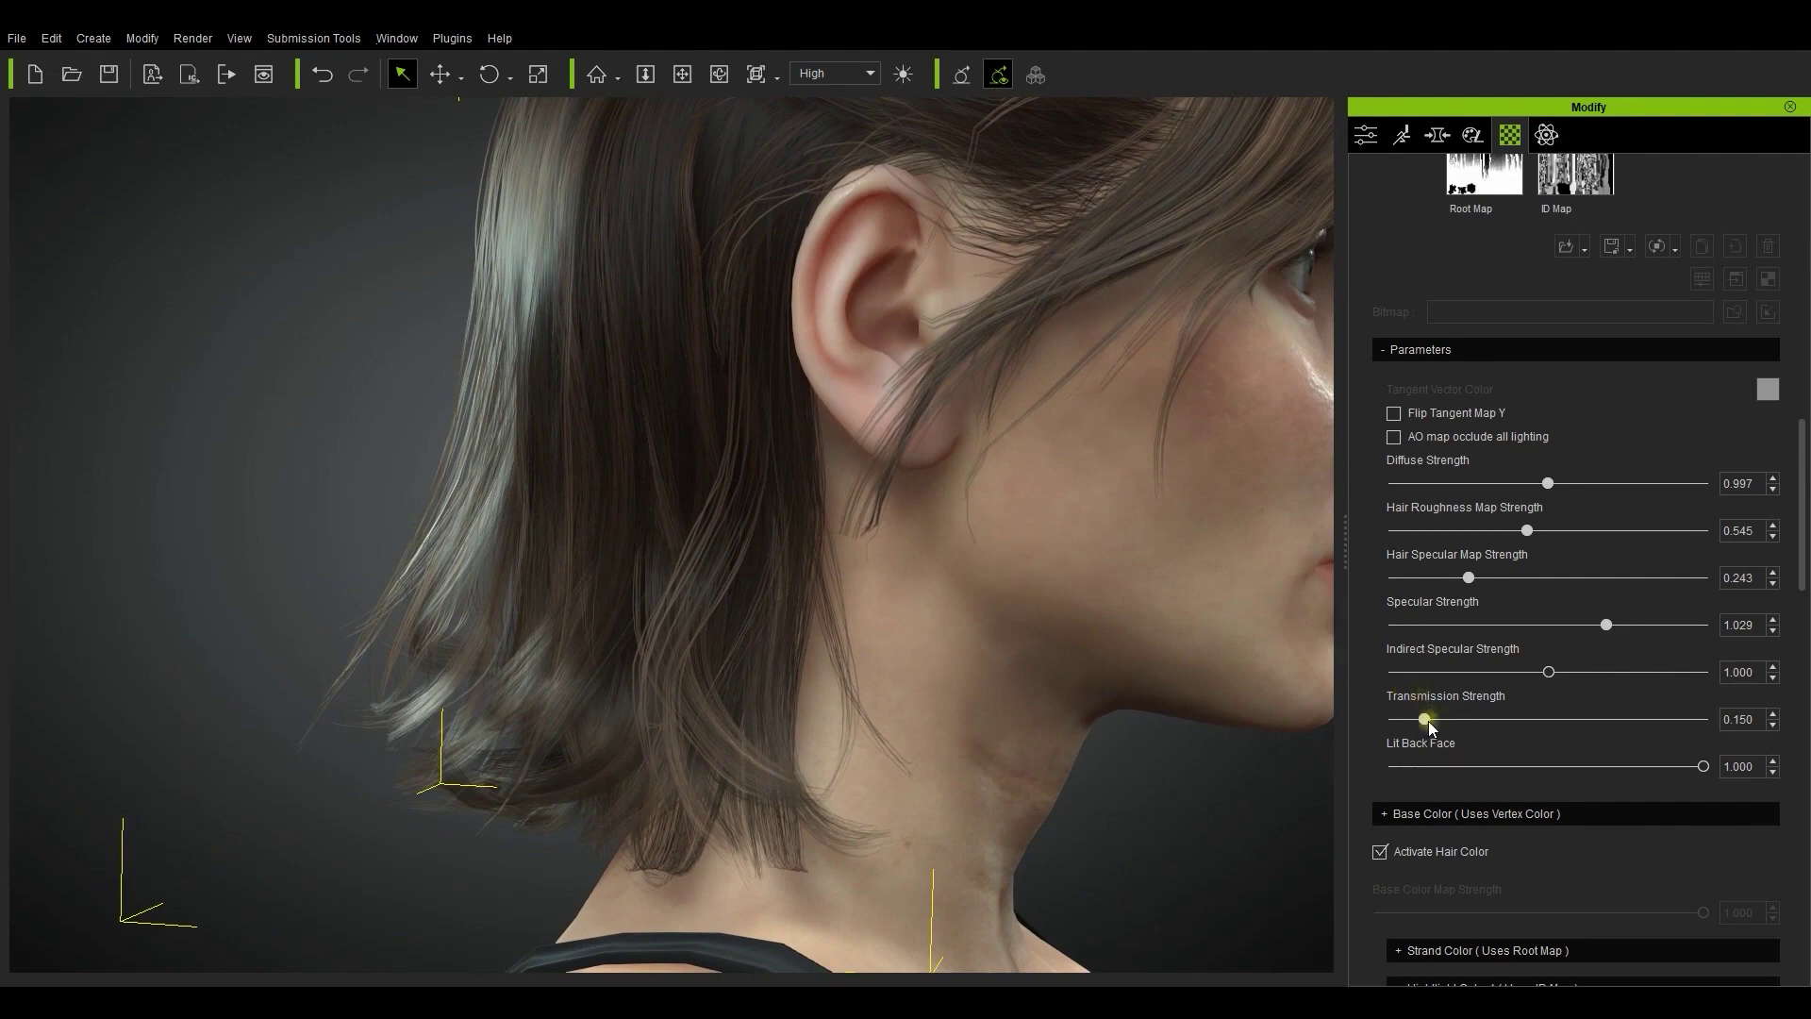
# Lower Transmission Strength to 0.143 and test Lit Back Face before returning it to 1.000.
pyautogui.moveTo(1425, 720)
pyautogui.mouseDown()
pyautogui.moveTo(1698, 736)
pyautogui.moveTo(1410, 733)
pyautogui.moveTo(1525, 726)
pyautogui.moveTo(1429, 731)
pyautogui.mouseUp()
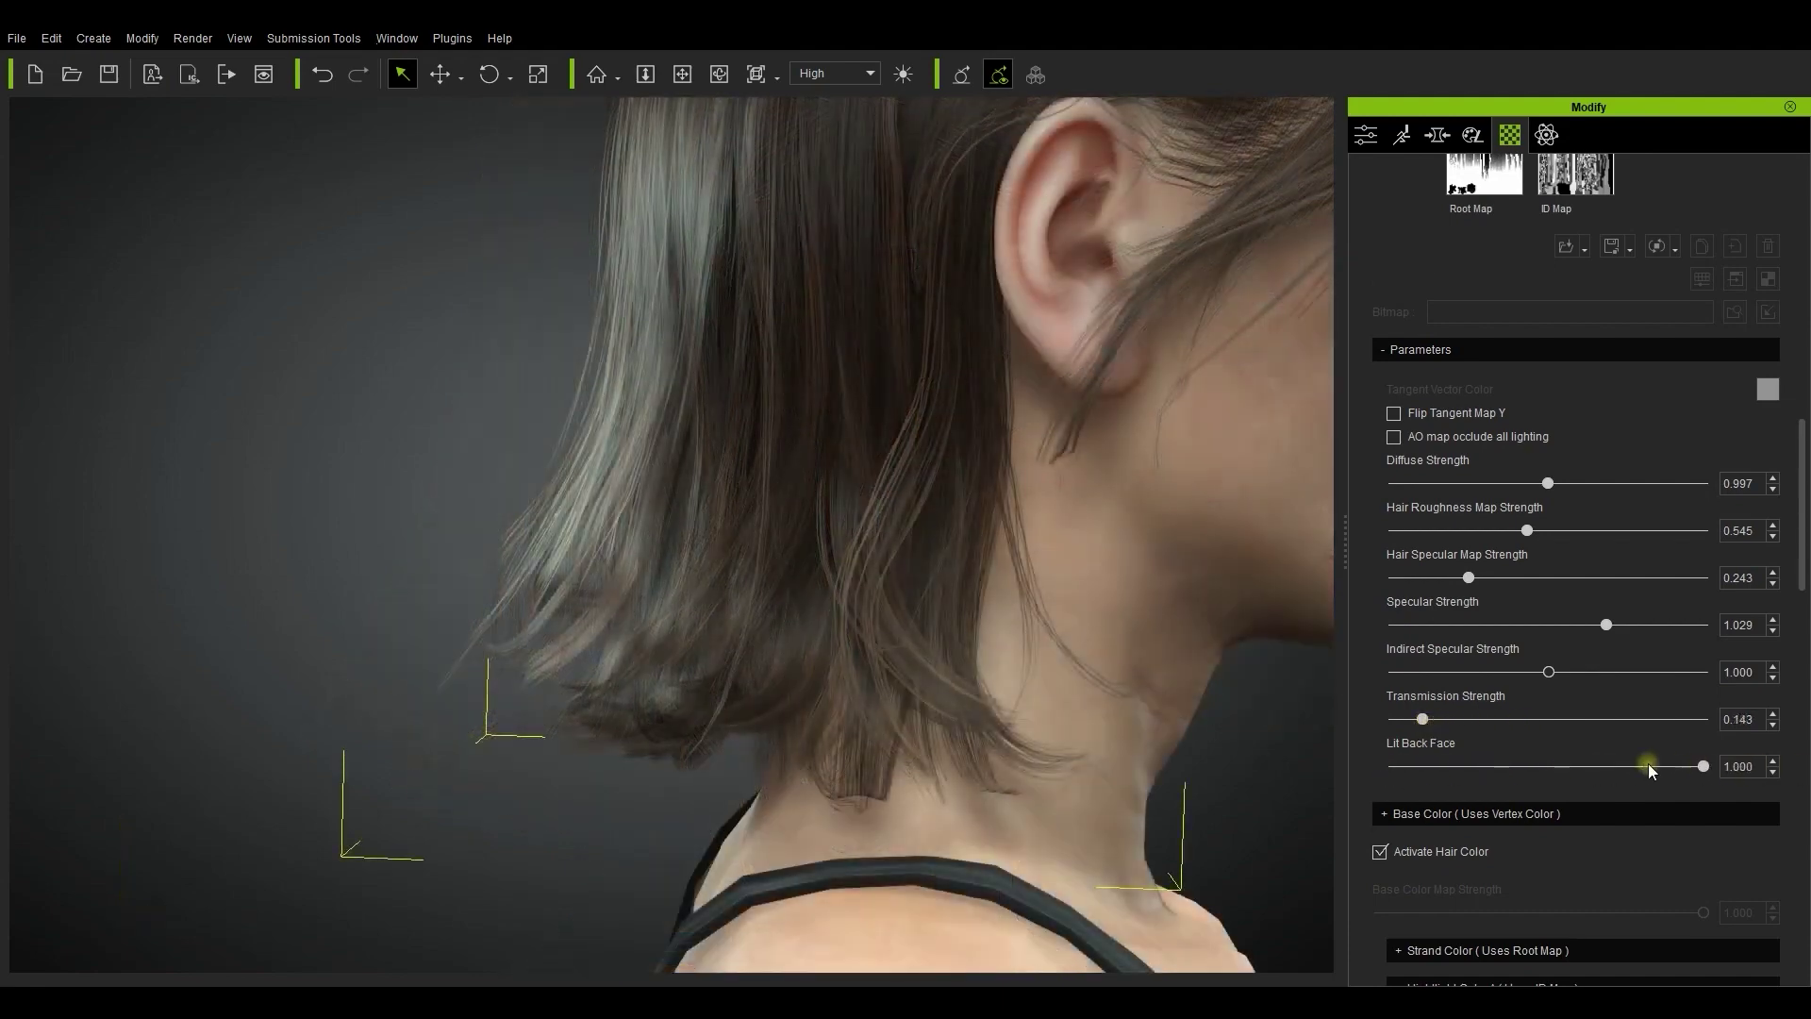
pyautogui.moveTo(1801, 749); pyautogui.dragTo(1448, 756)
pyautogui.moveTo(1400, 766); pyautogui.dragTo(1730, 778)
pyautogui.click(660, 639)
pyautogui.moveTo(660, 640); pyautogui.dragTo(1585, 783, button='right')
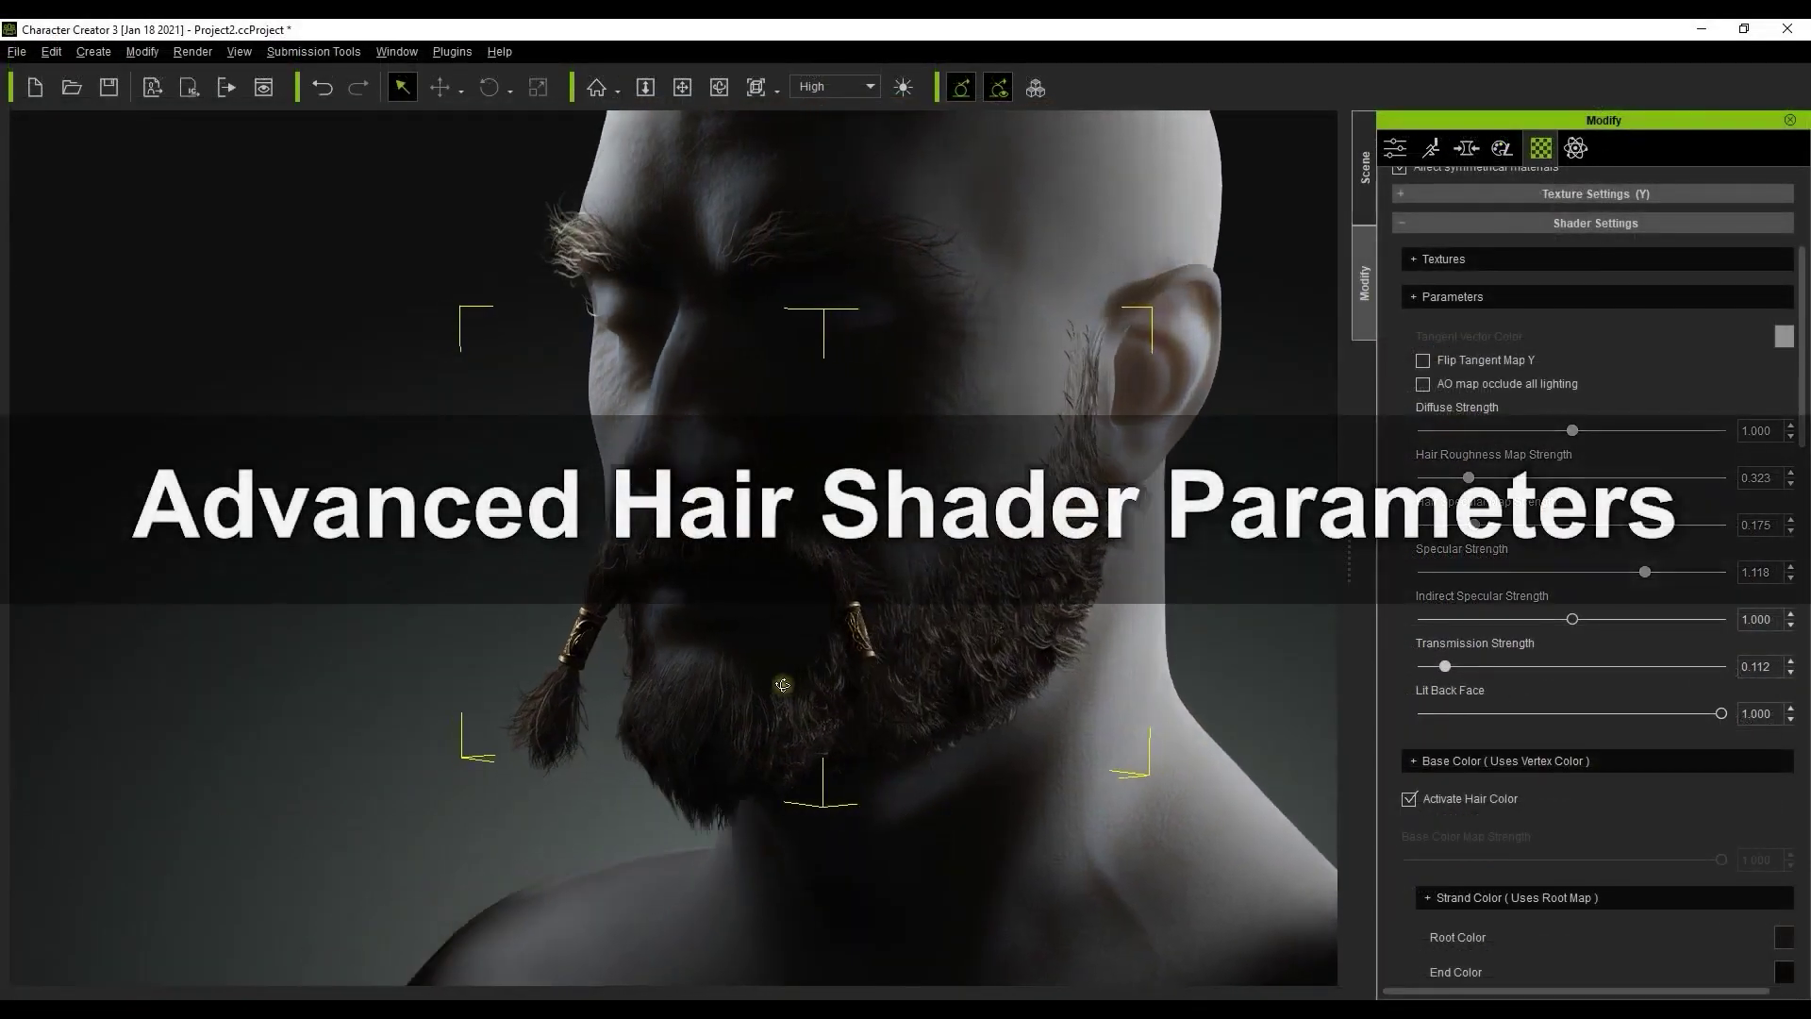
pyautogui.moveTo(782, 685)
pyautogui.mouseDown(button='right')
pyautogui.moveTo(851, 548)
pyautogui.moveTo(877, 566)
pyautogui.mouseUp(button='right')
pyautogui.scroll(2, 852, 548)
pyautogui.moveTo(1716, 710); pyautogui.dragTo(1298, 705)
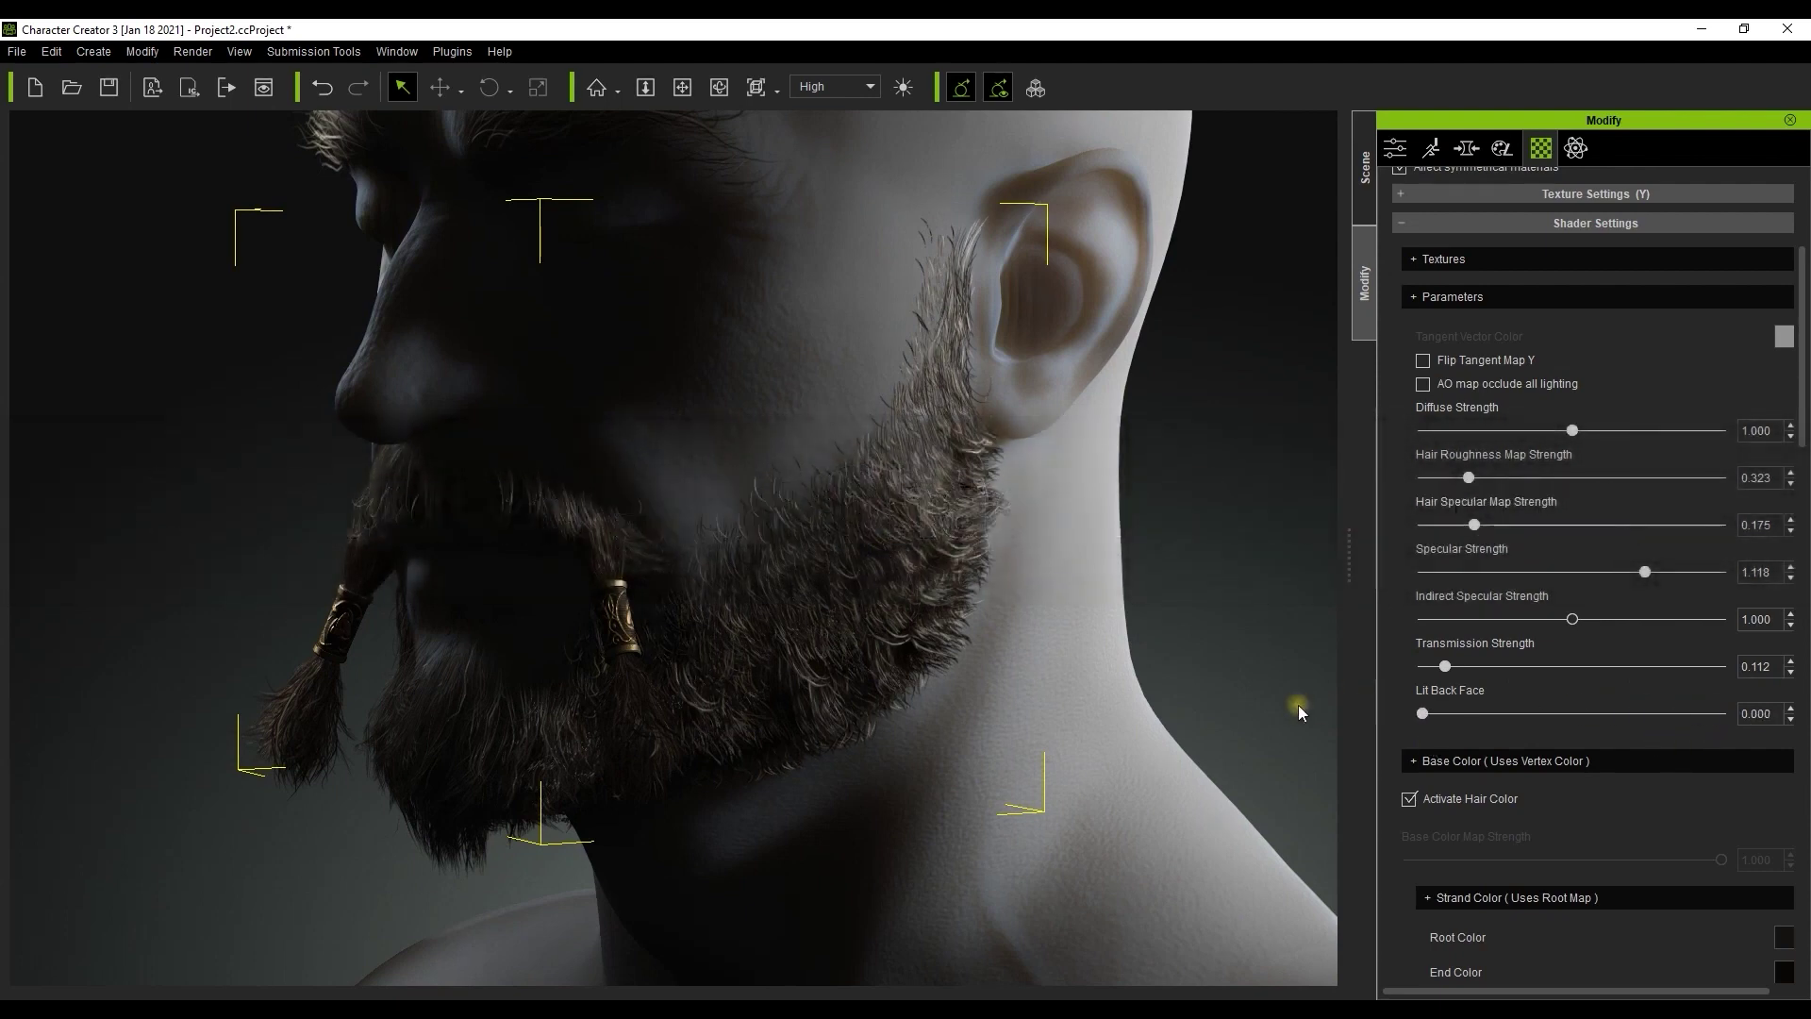
pyautogui.moveTo(1423, 713); pyautogui.dragTo(1722, 714)
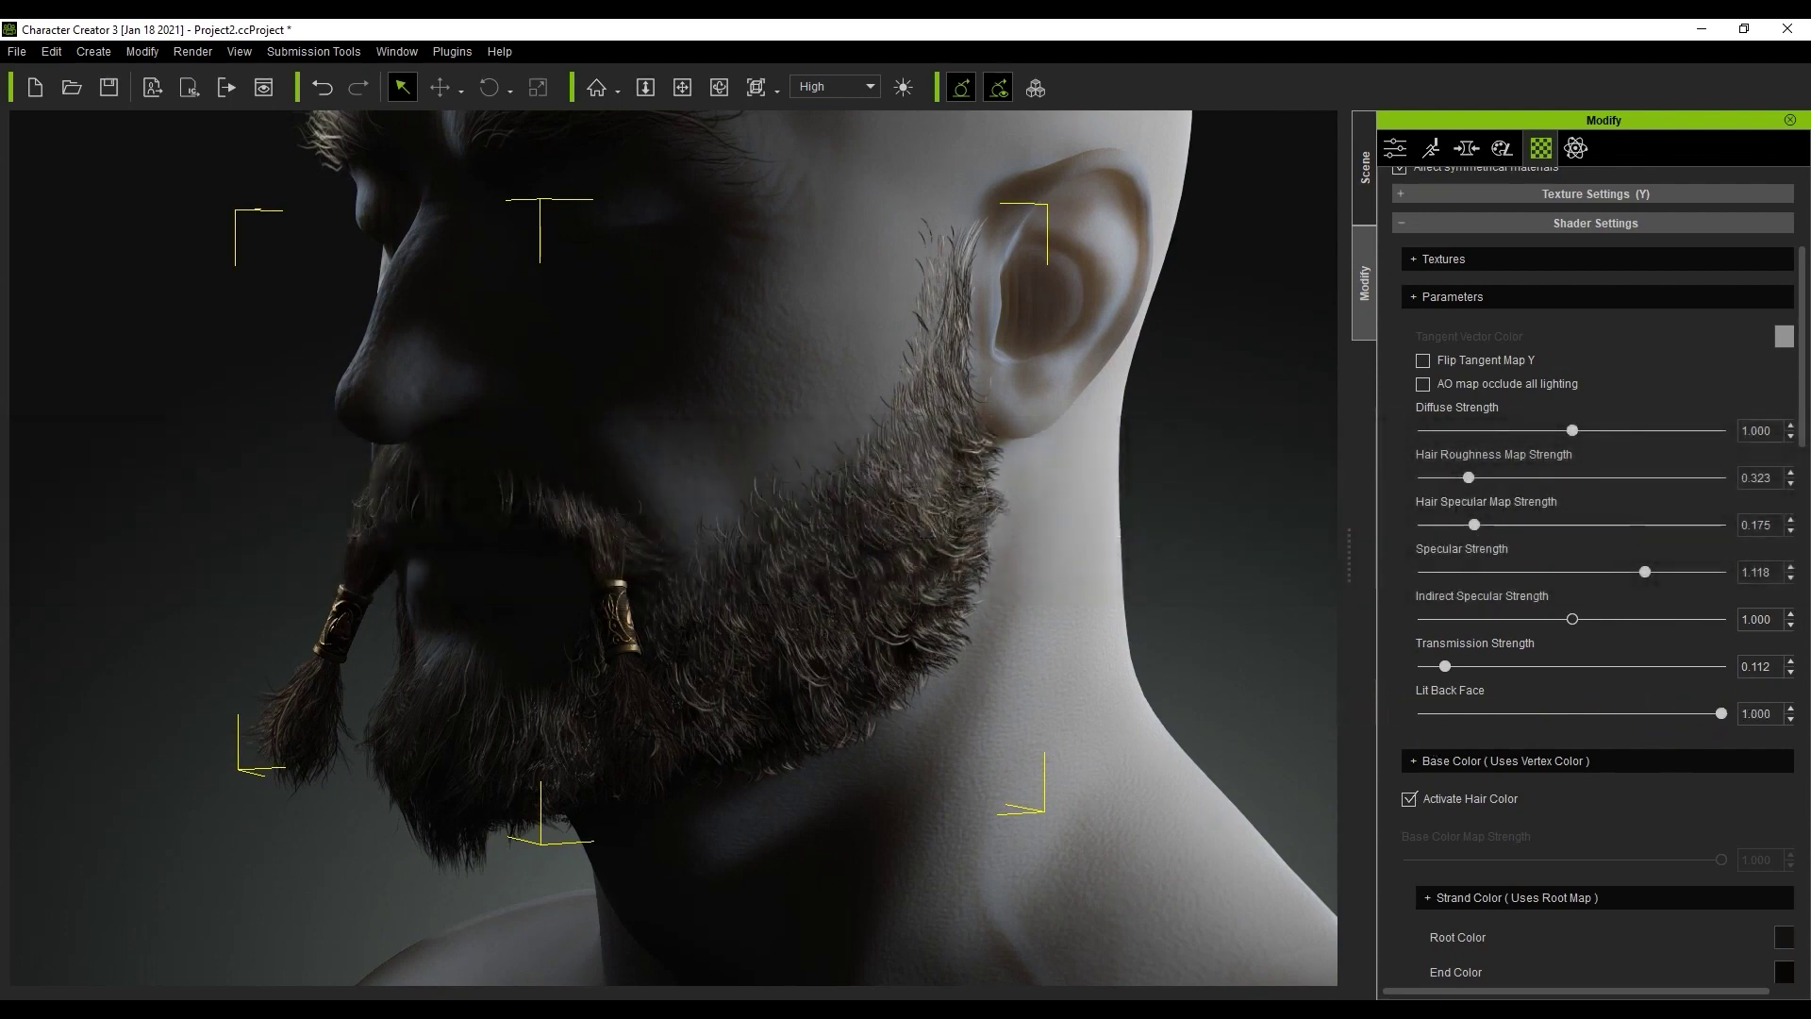
pyautogui.hotkey('ctrl', 'z')
pyautogui.click(1409, 798)
pyautogui.hotkey('ctrl', 'y')
pyautogui.moveTo(738, 686); pyautogui.dragTo(1164, 669, button='right')
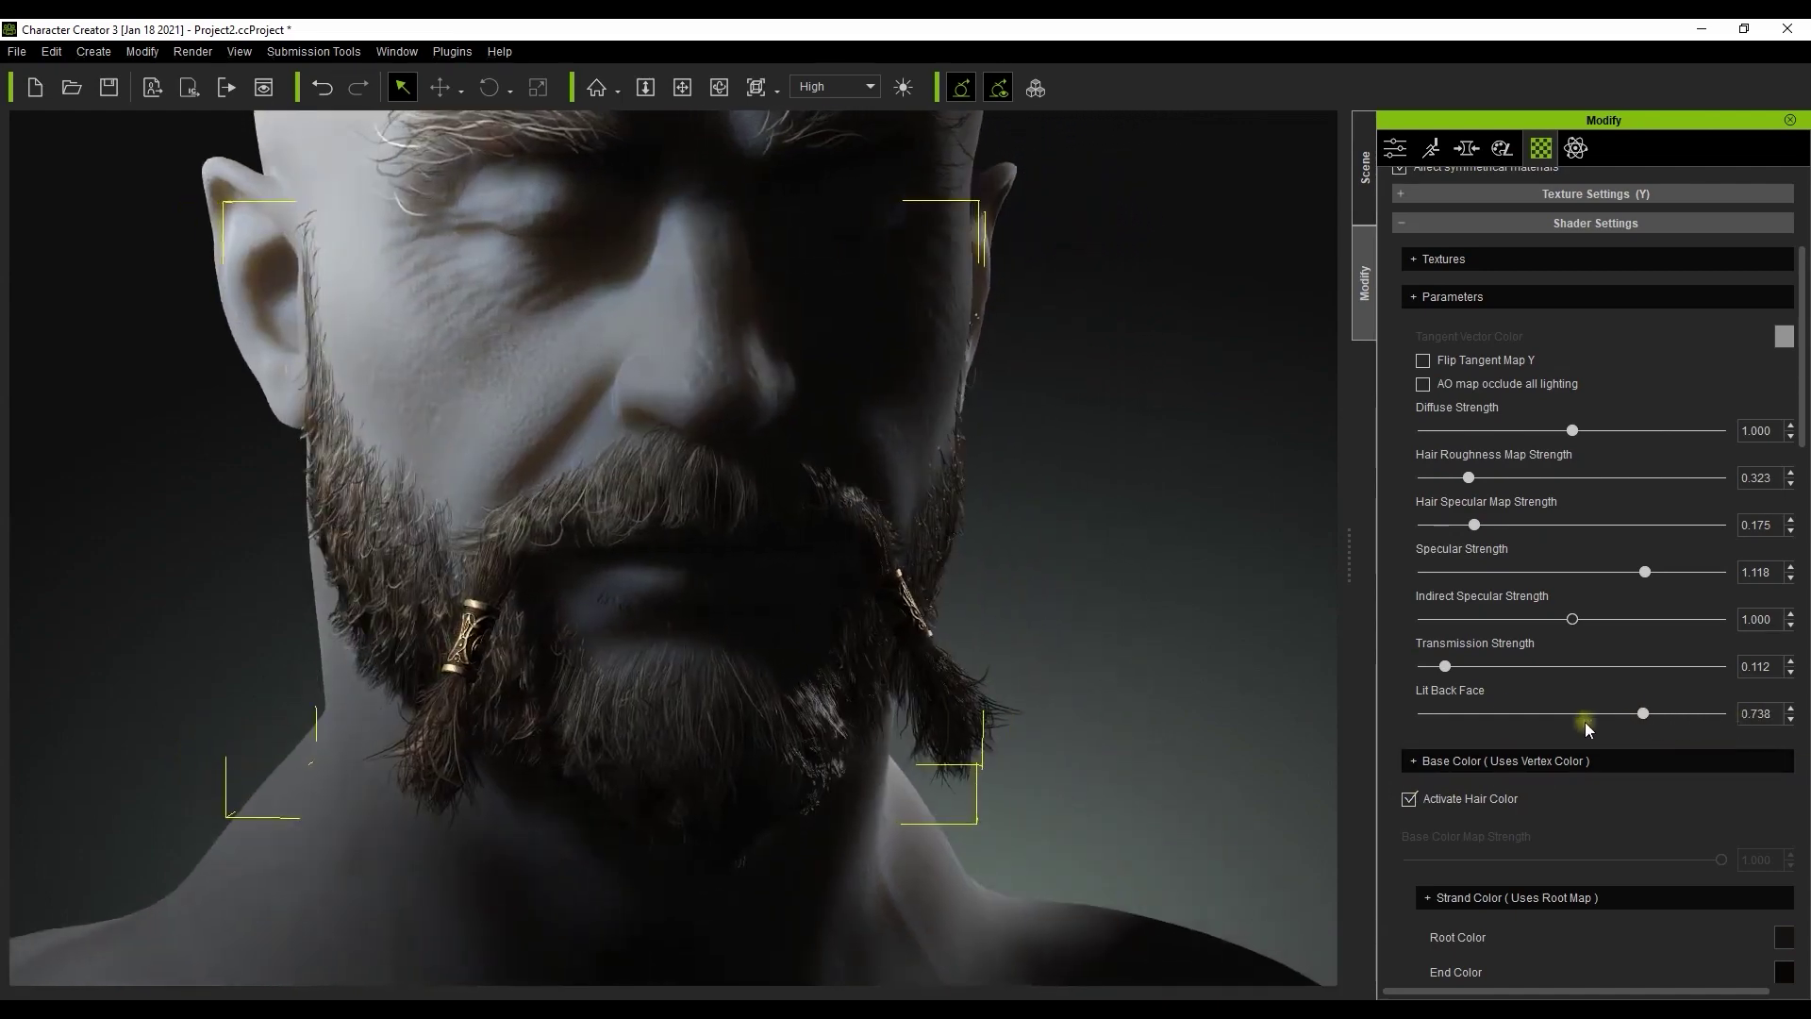
pyautogui.hotkey('ctrl', 'z')
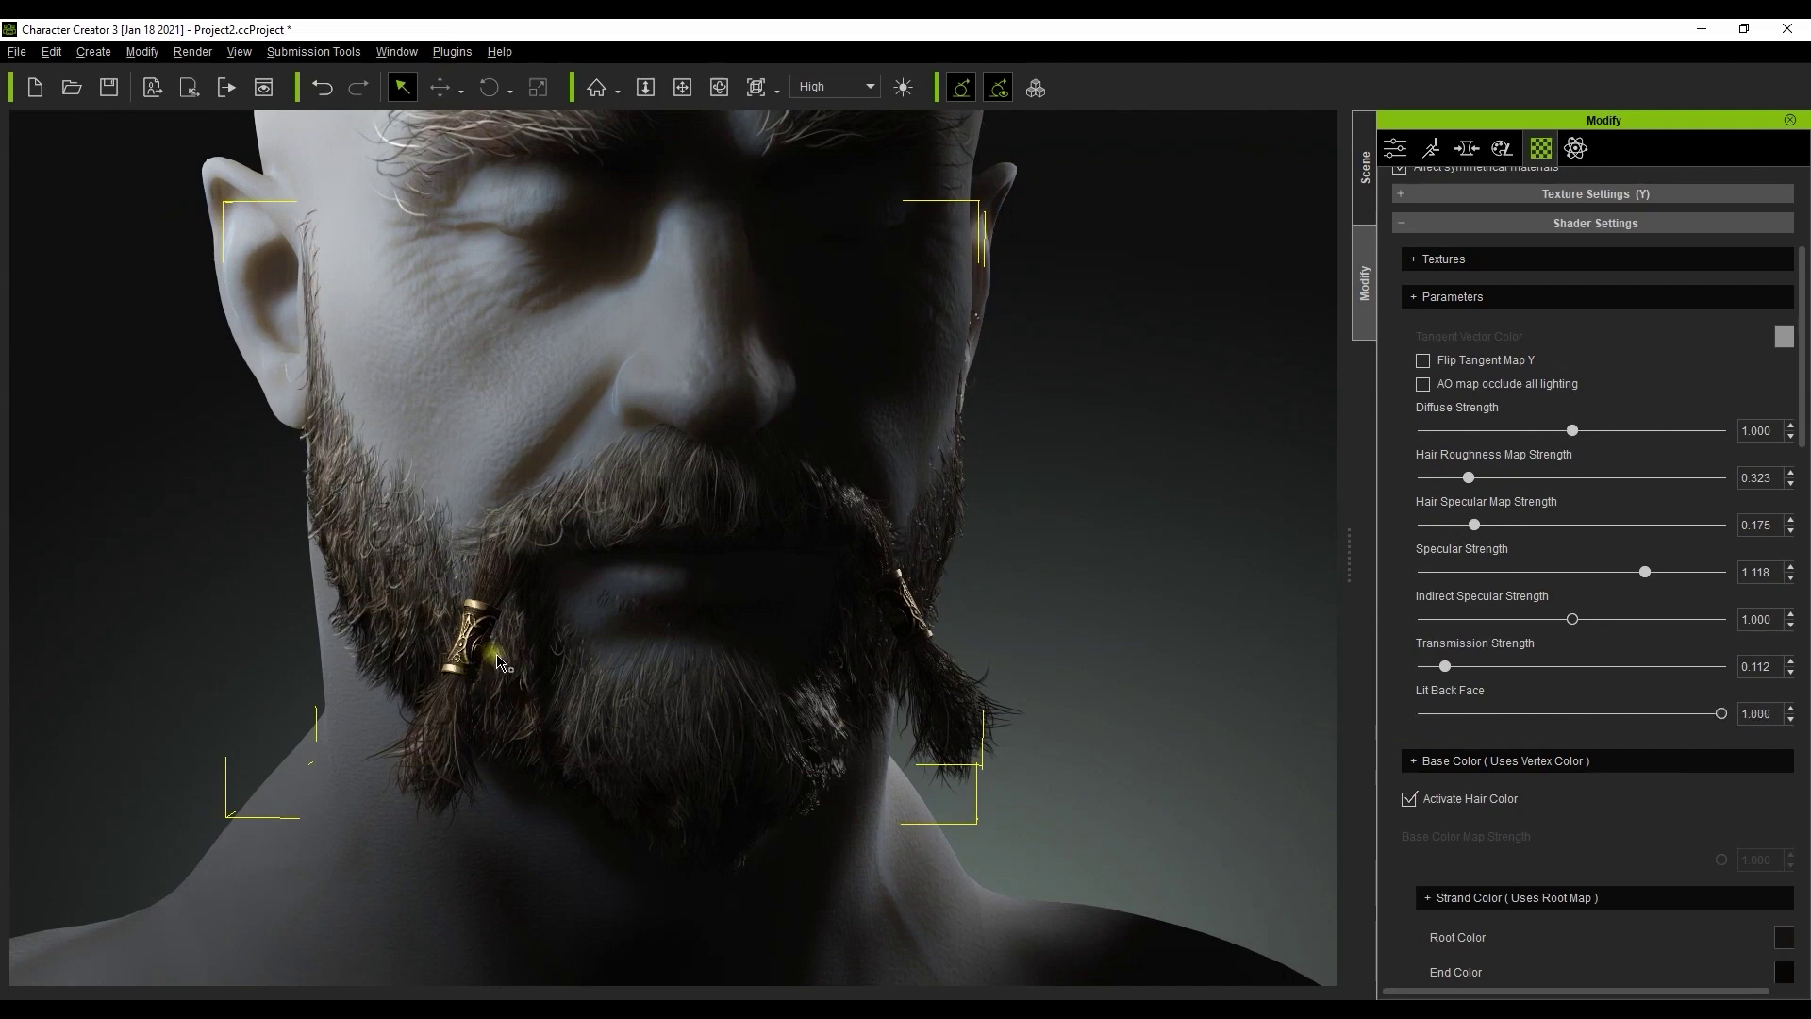
pyautogui.moveTo(497, 661); pyautogui.dragTo(1255, 772, button='right')
pyautogui.moveTo(1721, 713)
pyautogui.mouseDown()
pyautogui.moveTo(1477, 714)
pyautogui.moveTo(1722, 714)
pyautogui.moveTo(1376, 739)
pyautogui.moveTo(1722, 713)
pyautogui.mouseUp()
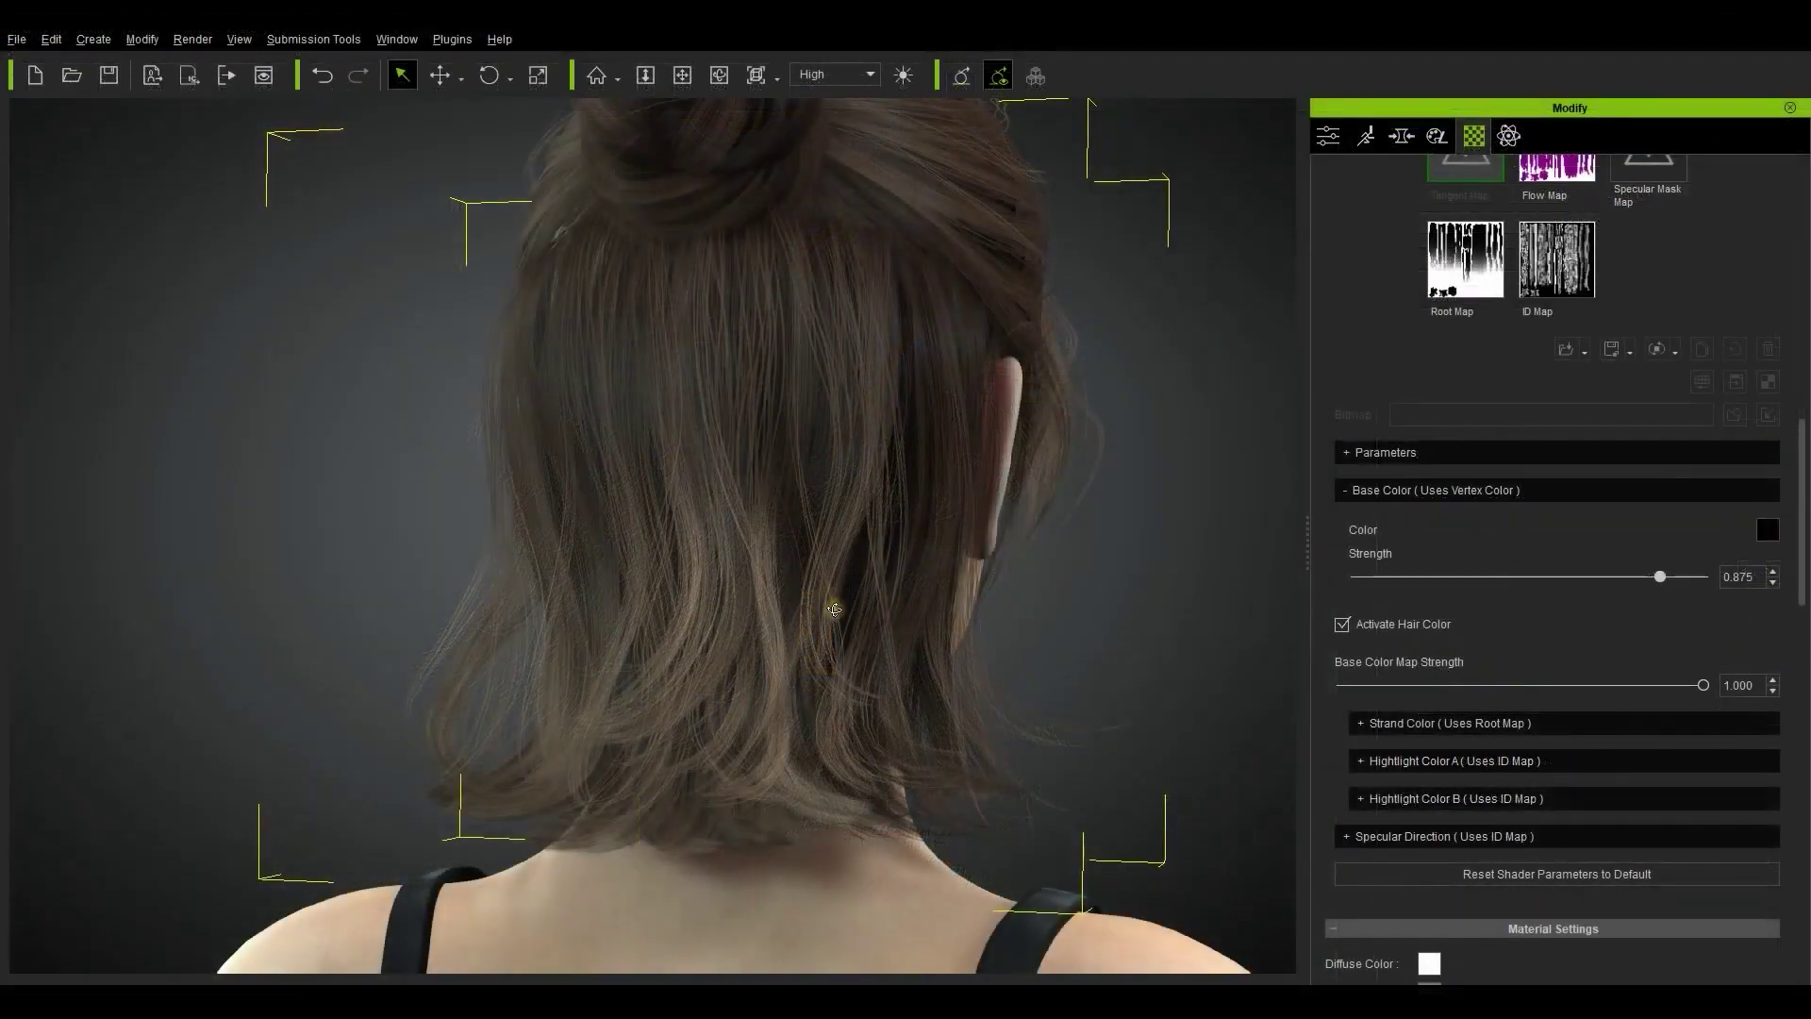
# Compare the bun hair's Base Color Strength between 0 and 1, leaving it at 1.000.
pyautogui.moveTo(871, 746); pyautogui.dragTo(910, 731, button='right')
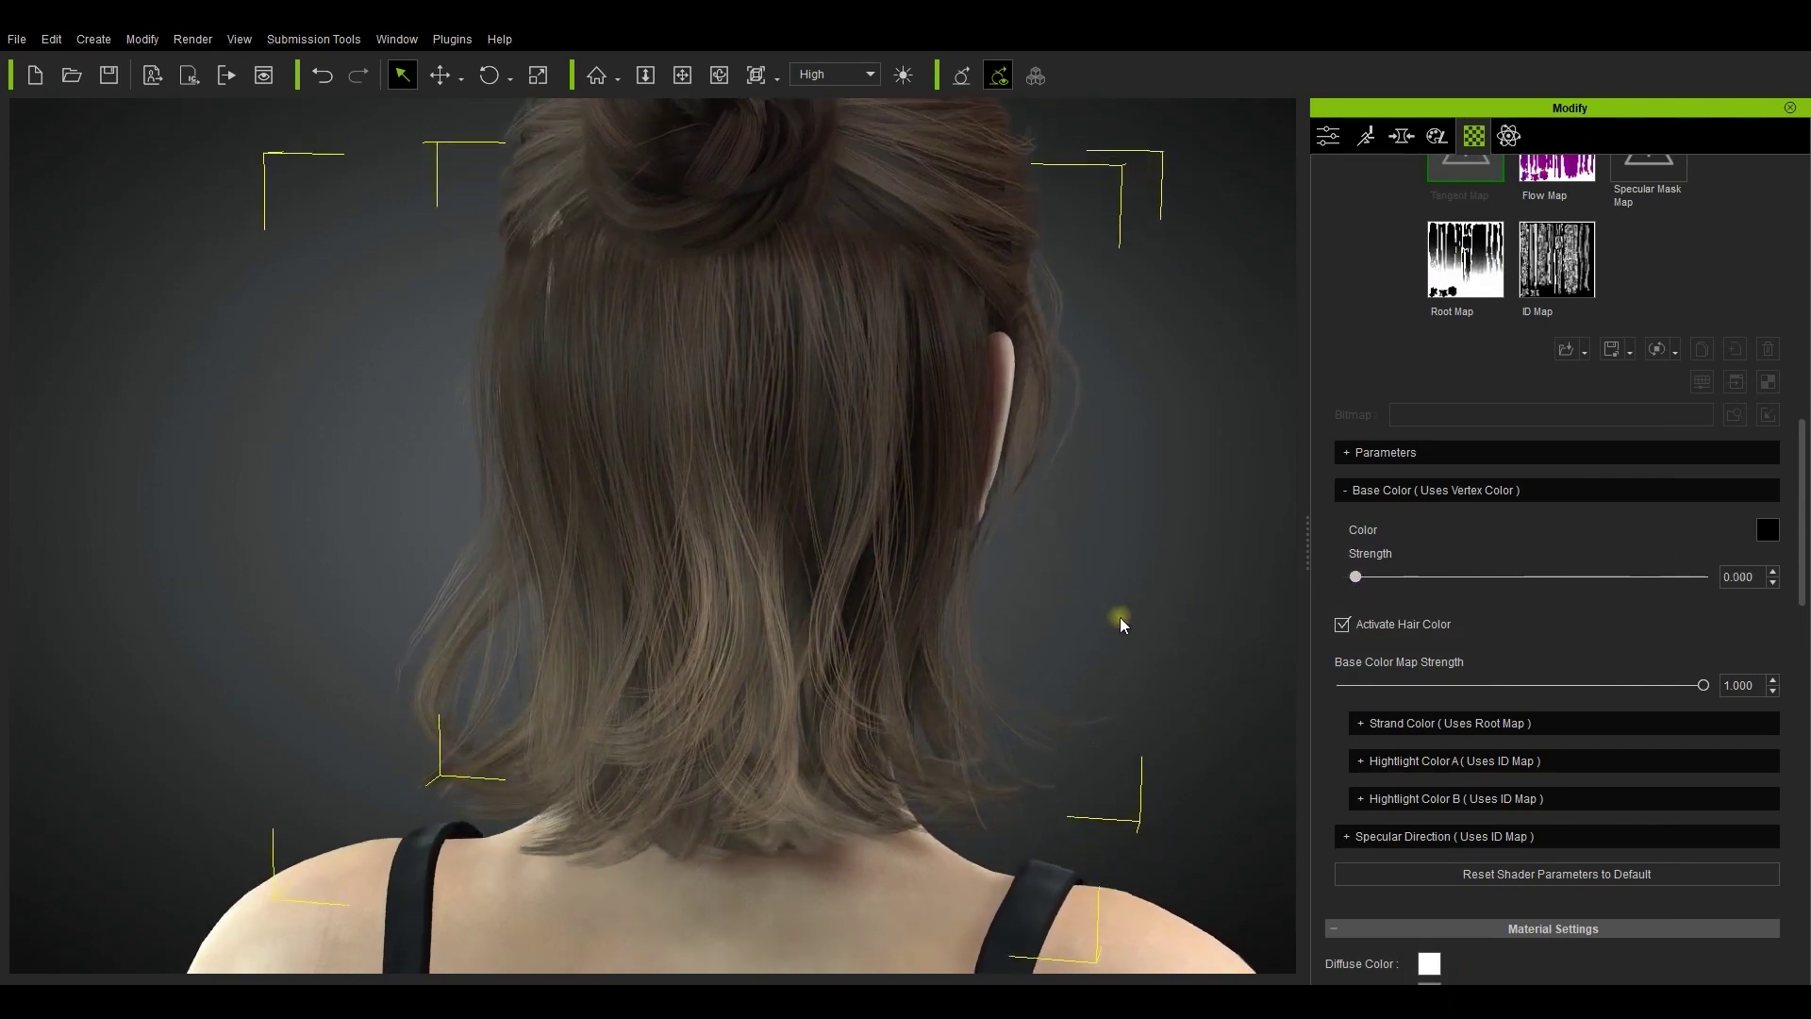
pyautogui.moveTo(1536, 577); pyautogui.dragTo(1340, 600)
pyautogui.moveTo(442, 615); pyautogui.dragTo(83, 615, button='right')
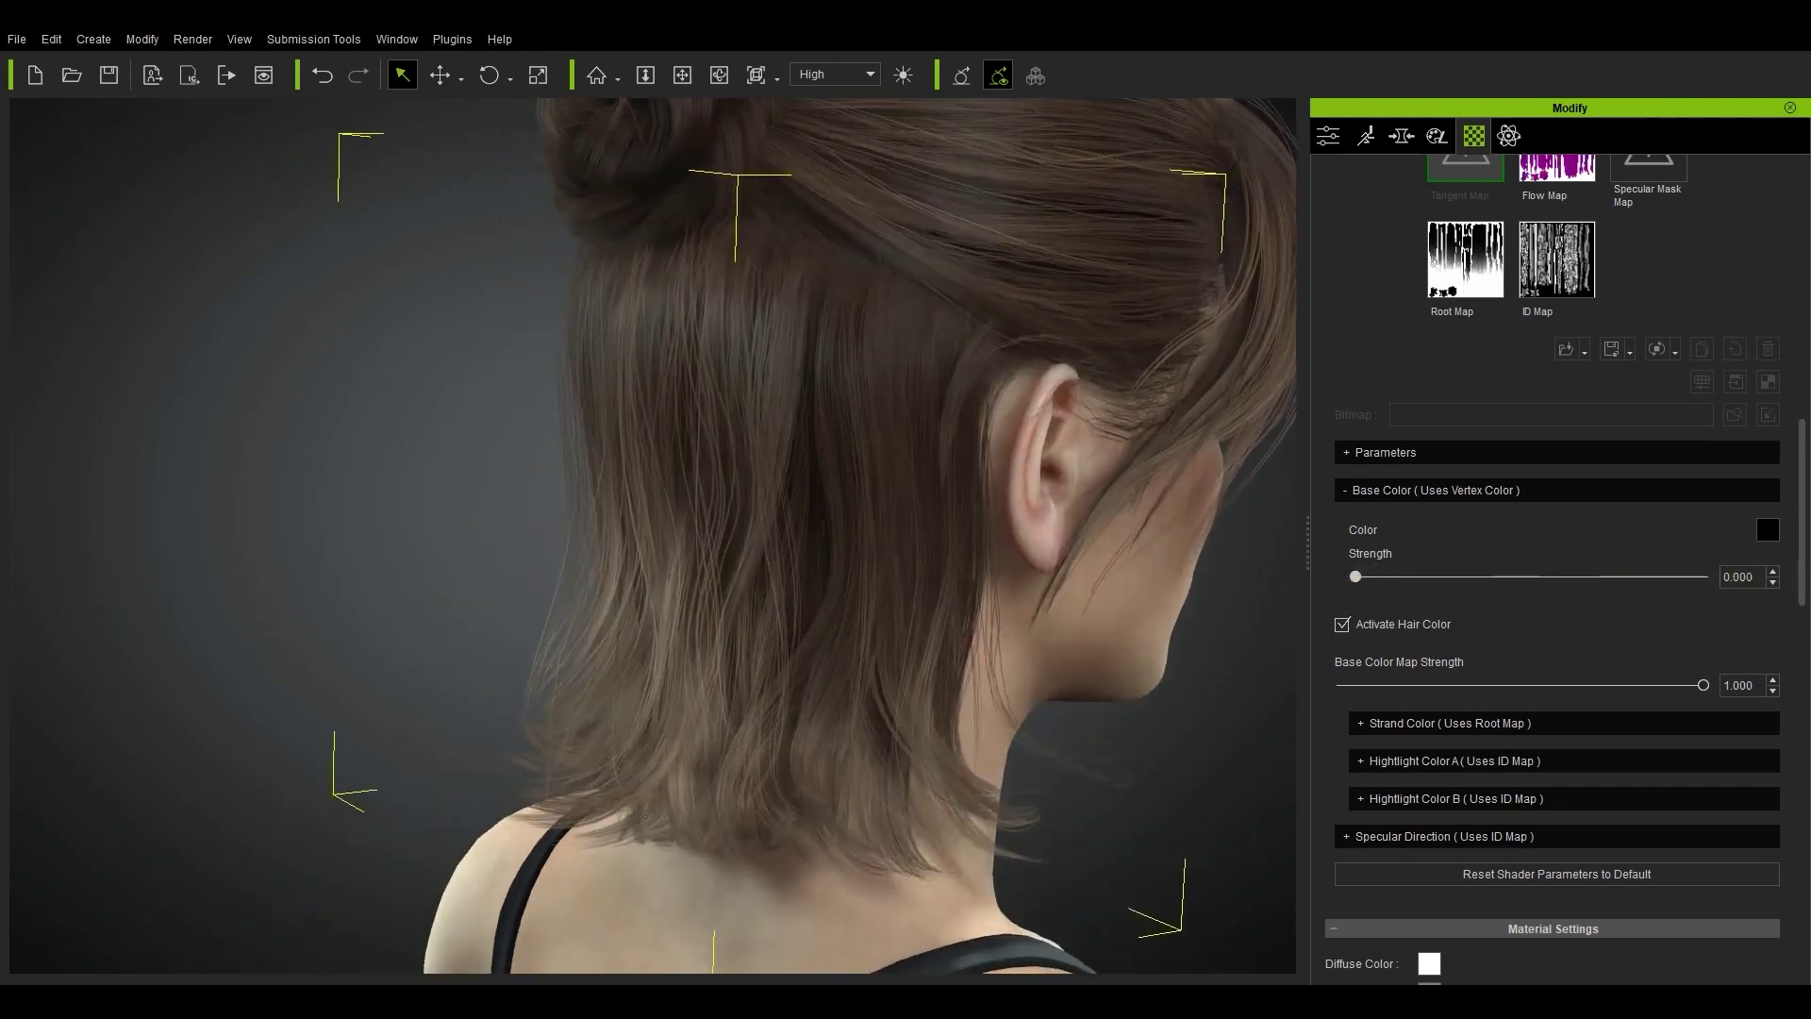
pyautogui.moveTo(1355, 577)
pyautogui.mouseDown()
pyautogui.moveTo(1703, 576)
pyautogui.moveTo(756, 567)
pyautogui.moveTo(1736, 561)
pyautogui.mouseUp()
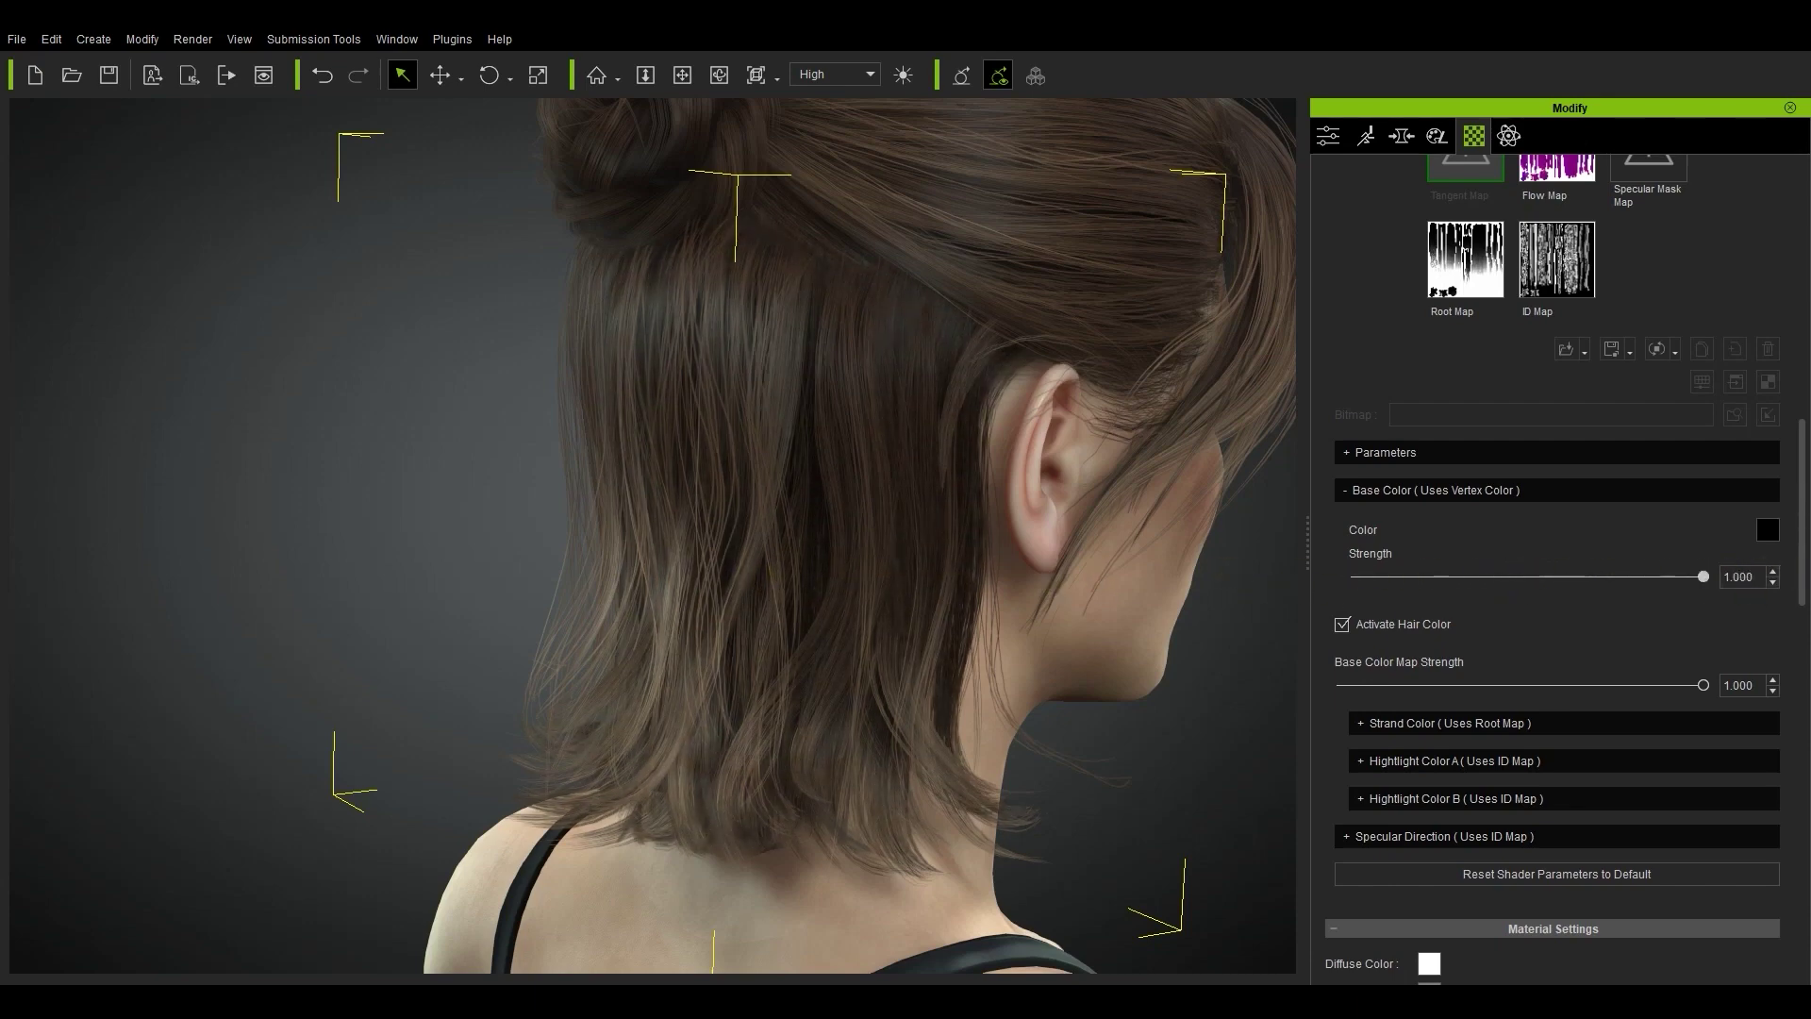
pyautogui.moveTo(1460, 578); pyautogui.dragTo(1238, 592)
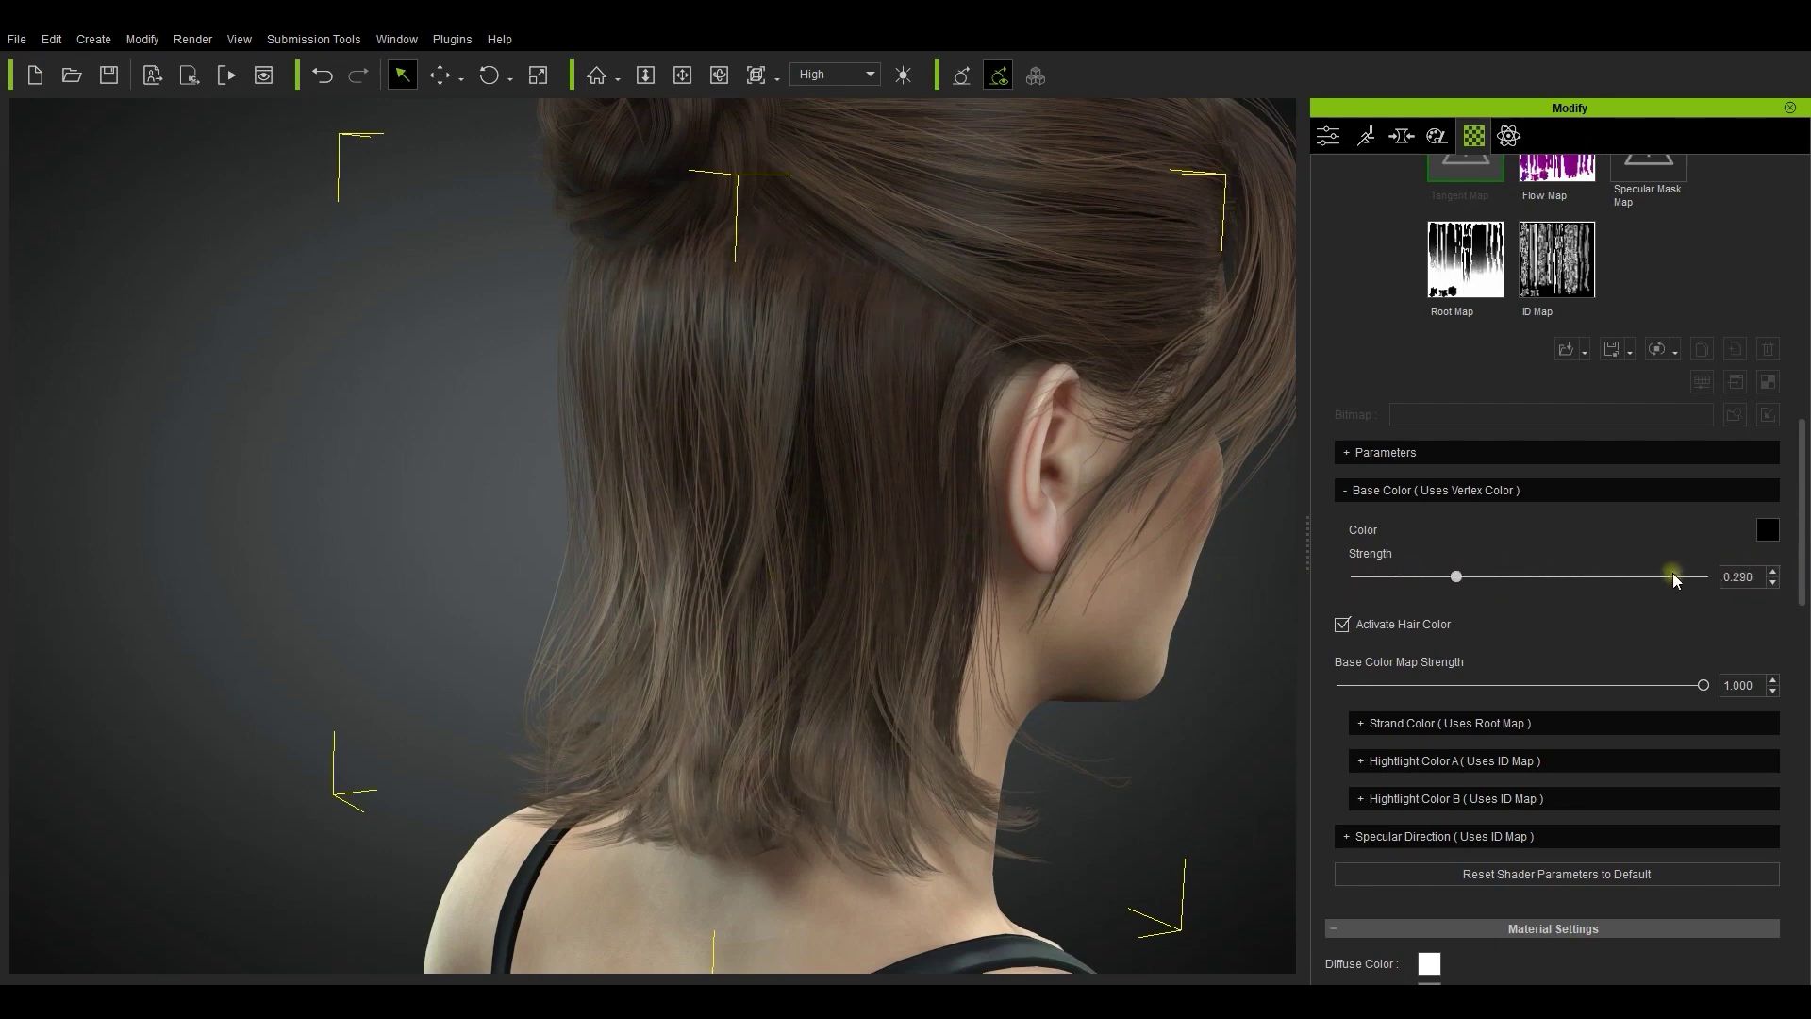
pyautogui.moveTo(1673, 573); pyautogui.dragTo(1700, 574)
# Pick a very dark red (#2b0801) as the base colour, with Value lowered to about 43.
pyautogui.click(1767, 530)
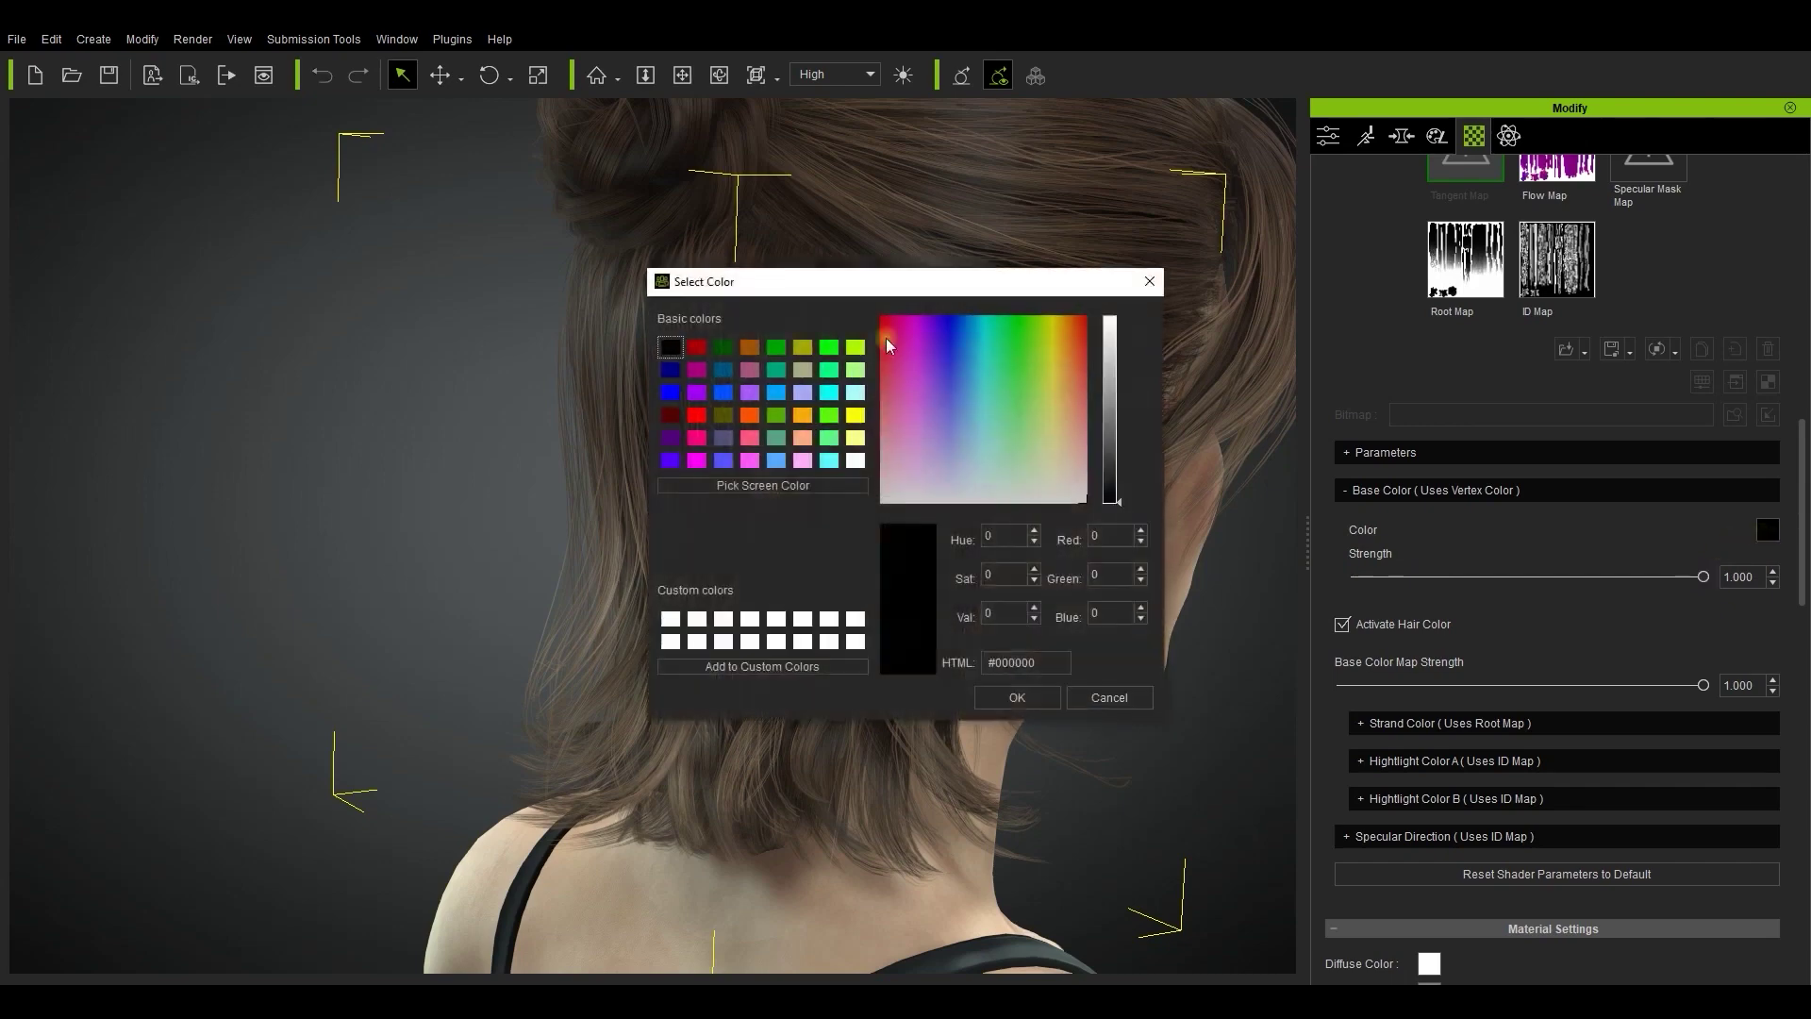
pyautogui.moveTo(957, 283); pyautogui.dragTo(1551, 297)
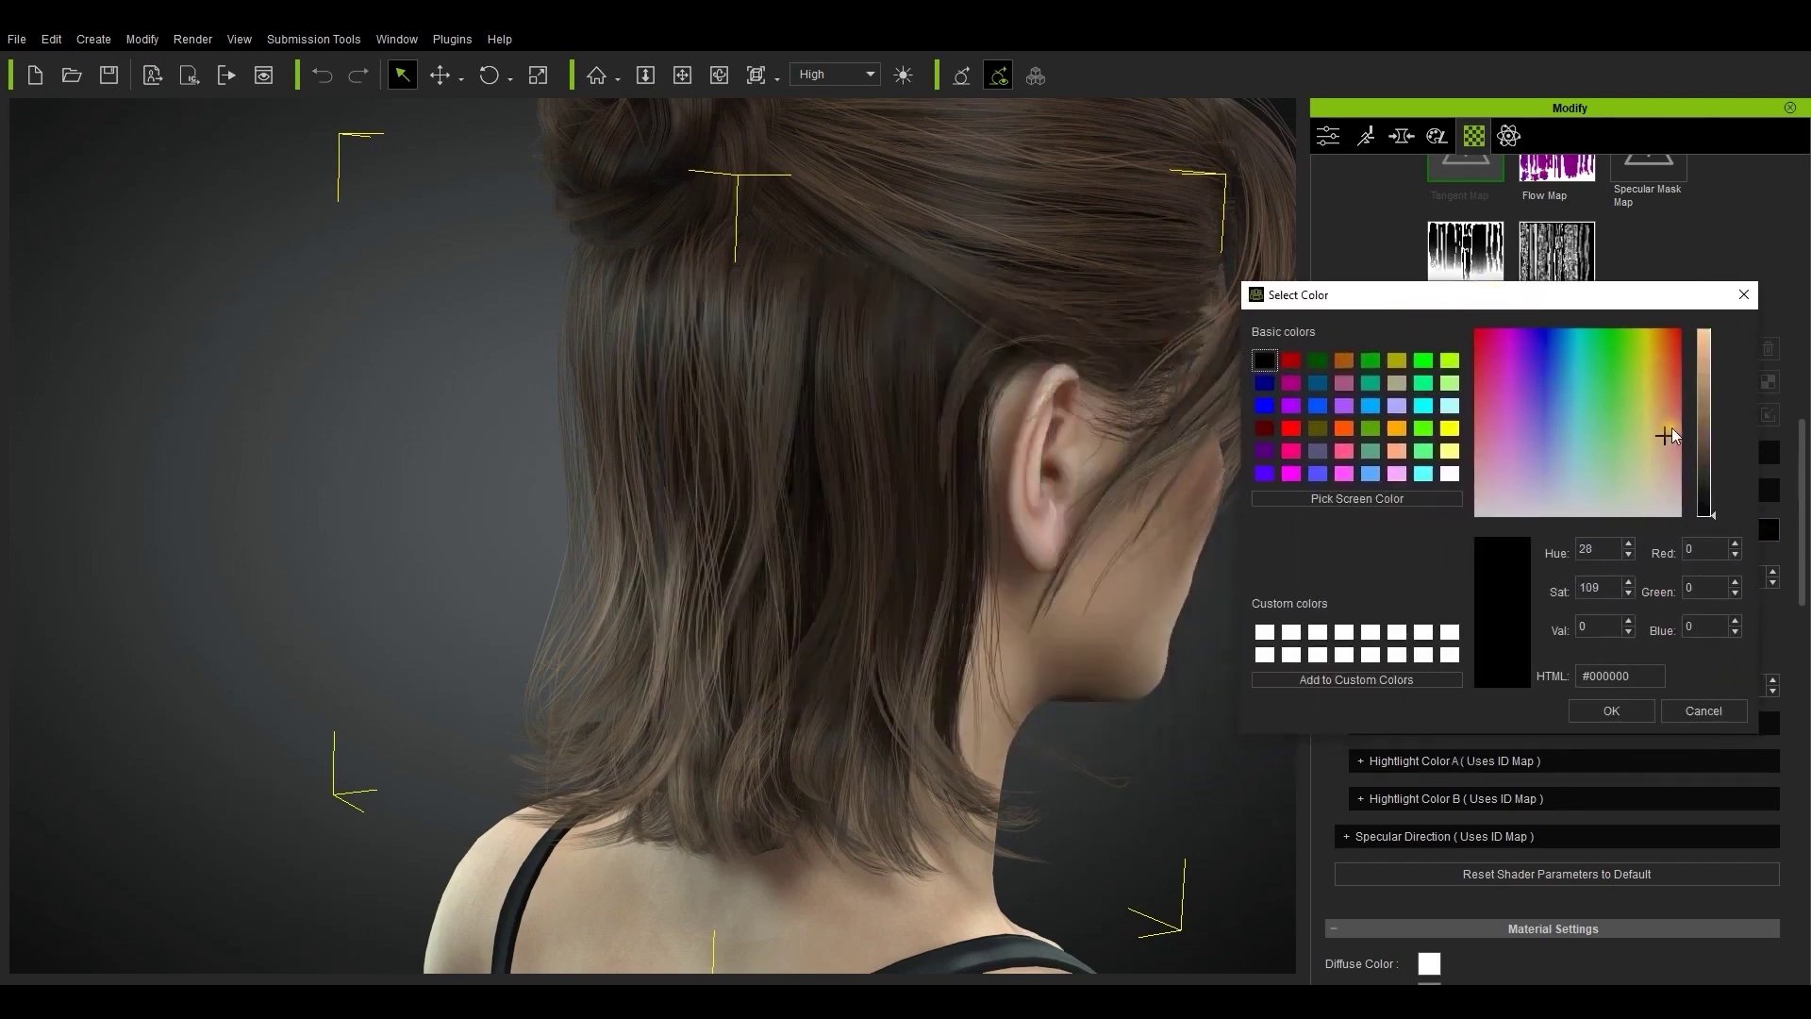
pyautogui.moveTo(1708, 466)
pyautogui.mouseDown()
pyautogui.moveTo(1711, 450)
pyautogui.moveTo(1715, 498)
pyautogui.moveTo(1709, 478)
pyautogui.mouseUp()
pyautogui.click(1657, 382)
pyautogui.click(1674, 336)
pyautogui.moveTo(1709, 478); pyautogui.dragTo(1709, 484)
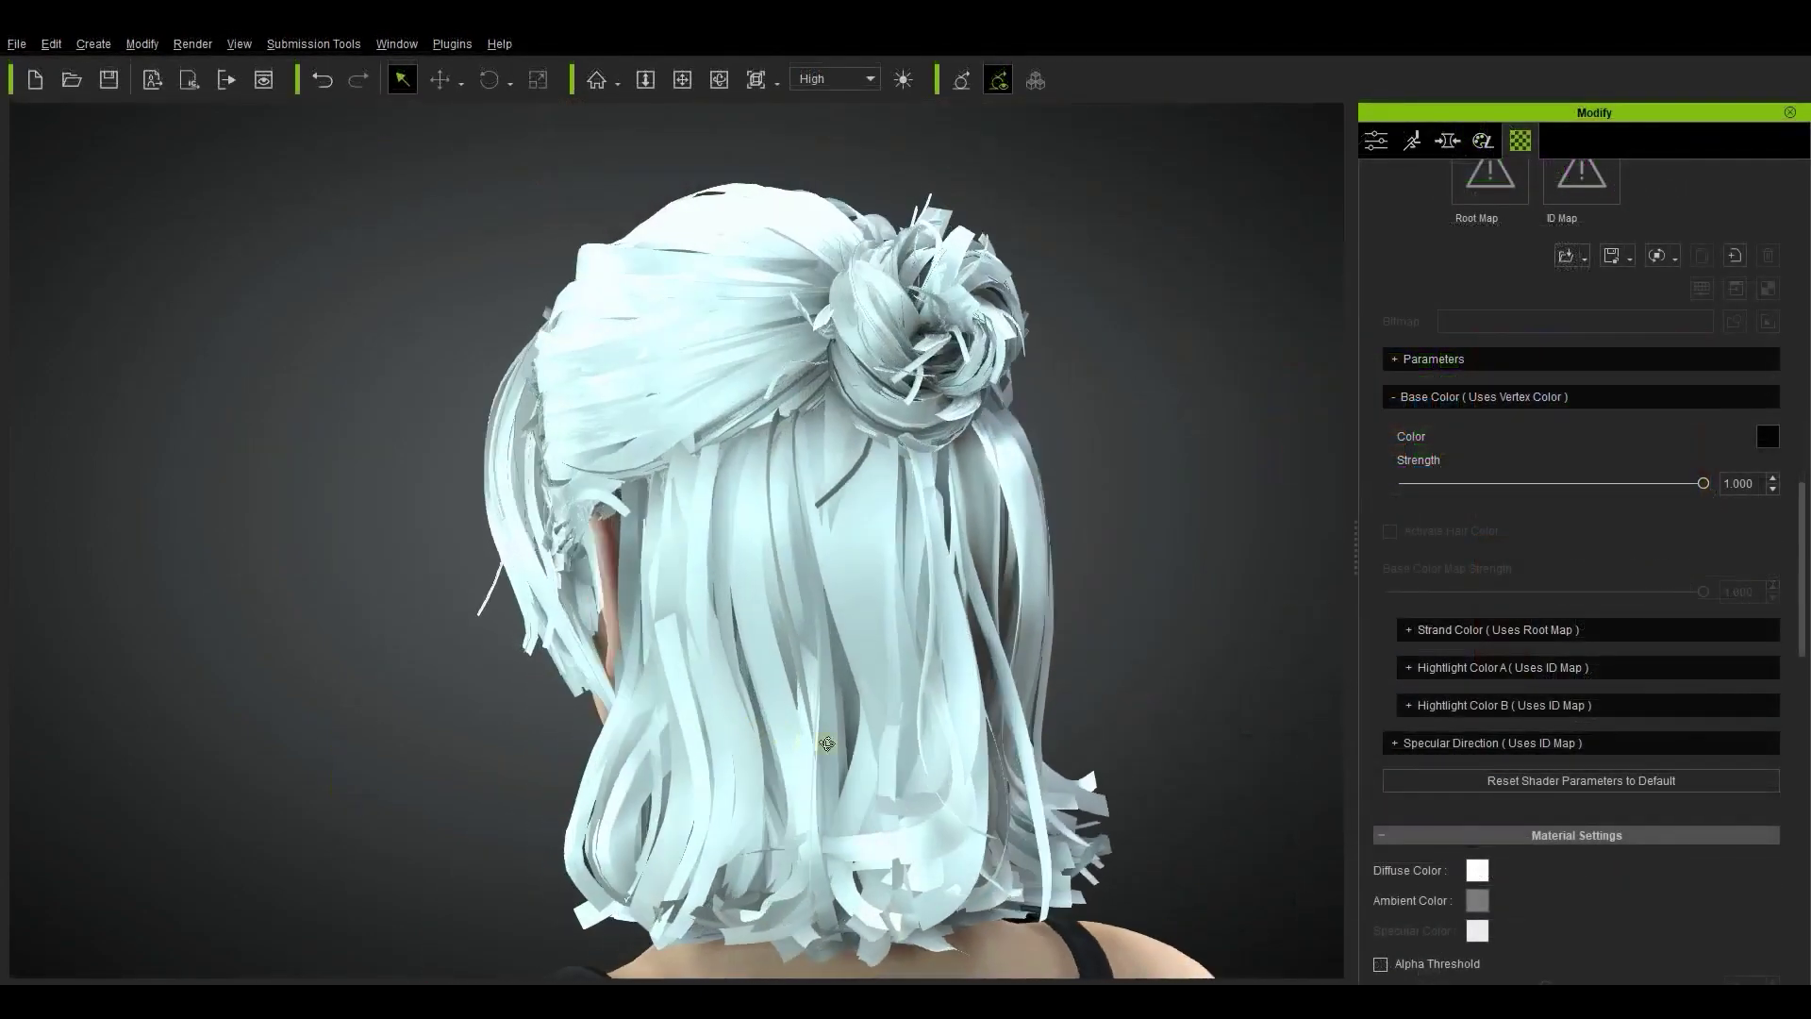
pyautogui.moveTo(826, 743); pyautogui.dragTo(882, 712, button='right')
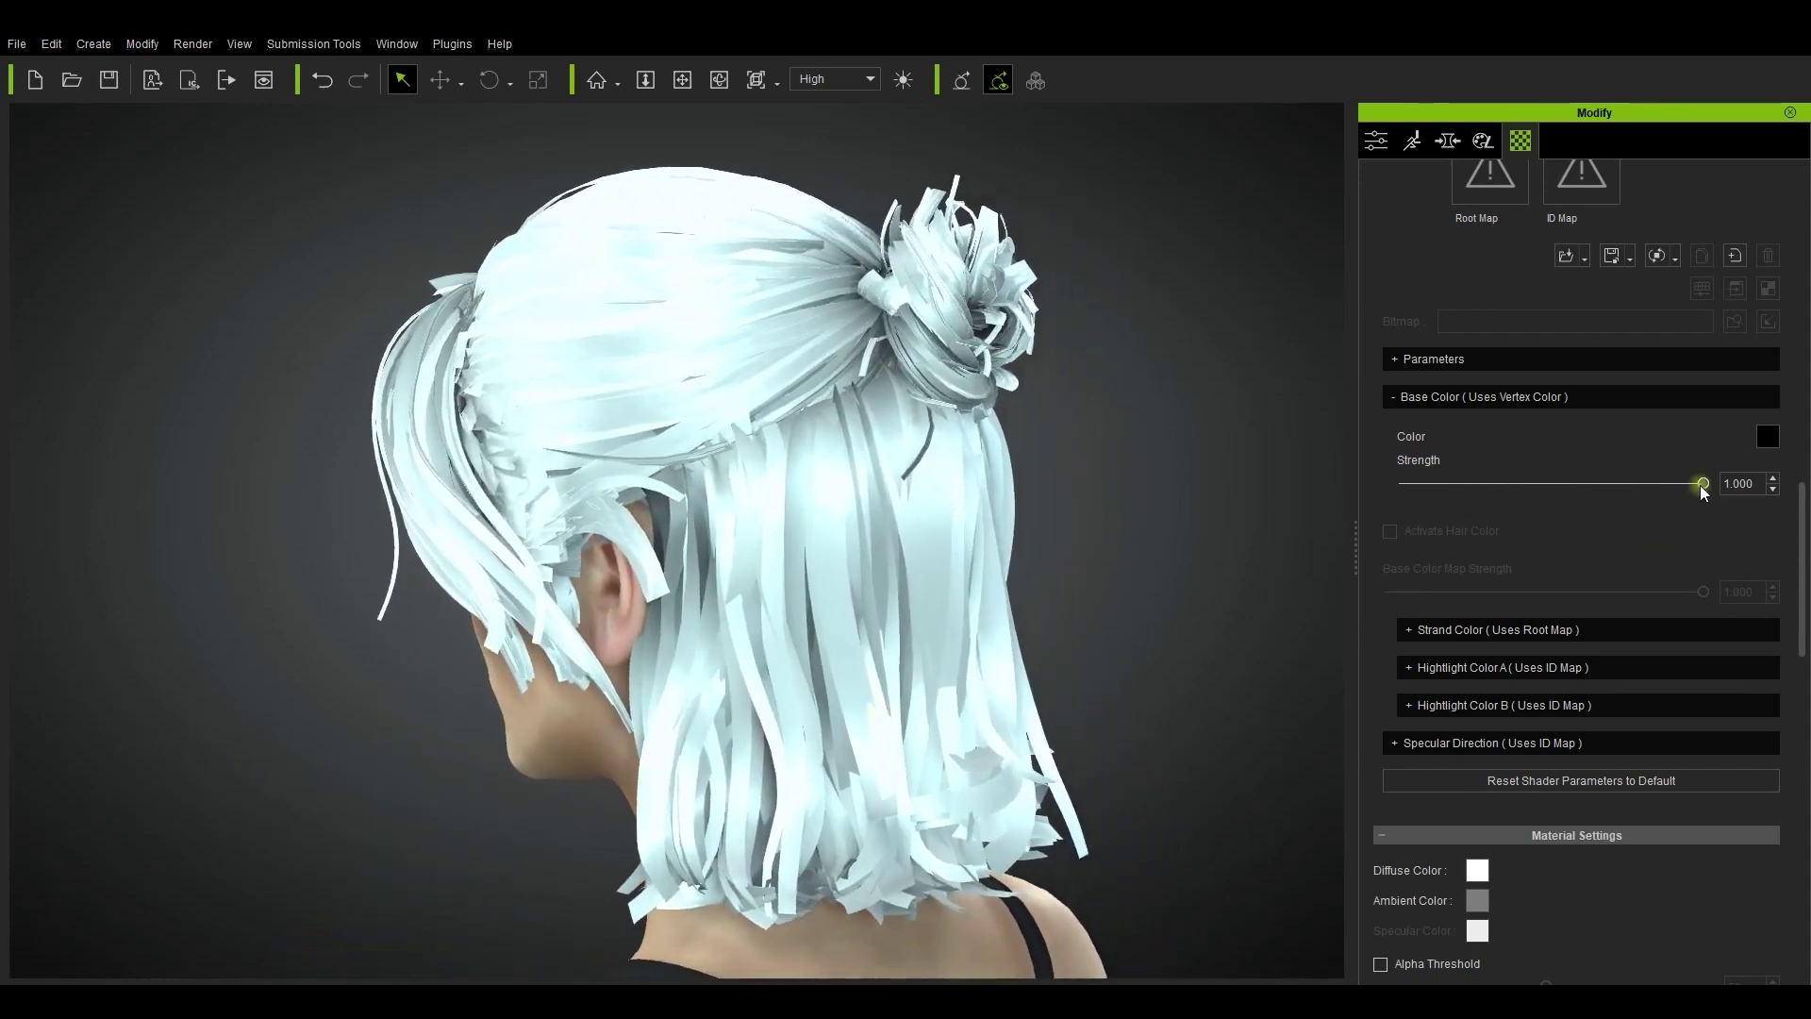
# Choose and confirm a dark red (#340505) base colour in the Select Color dialog.
pyautogui.moveTo(1703, 486)
pyautogui.mouseDown()
pyautogui.moveTo(1225, 518)
pyautogui.moveTo(1805, 503)
pyautogui.moveTo(1231, 545)
pyautogui.moveTo(1723, 508)
pyautogui.mouseUp()
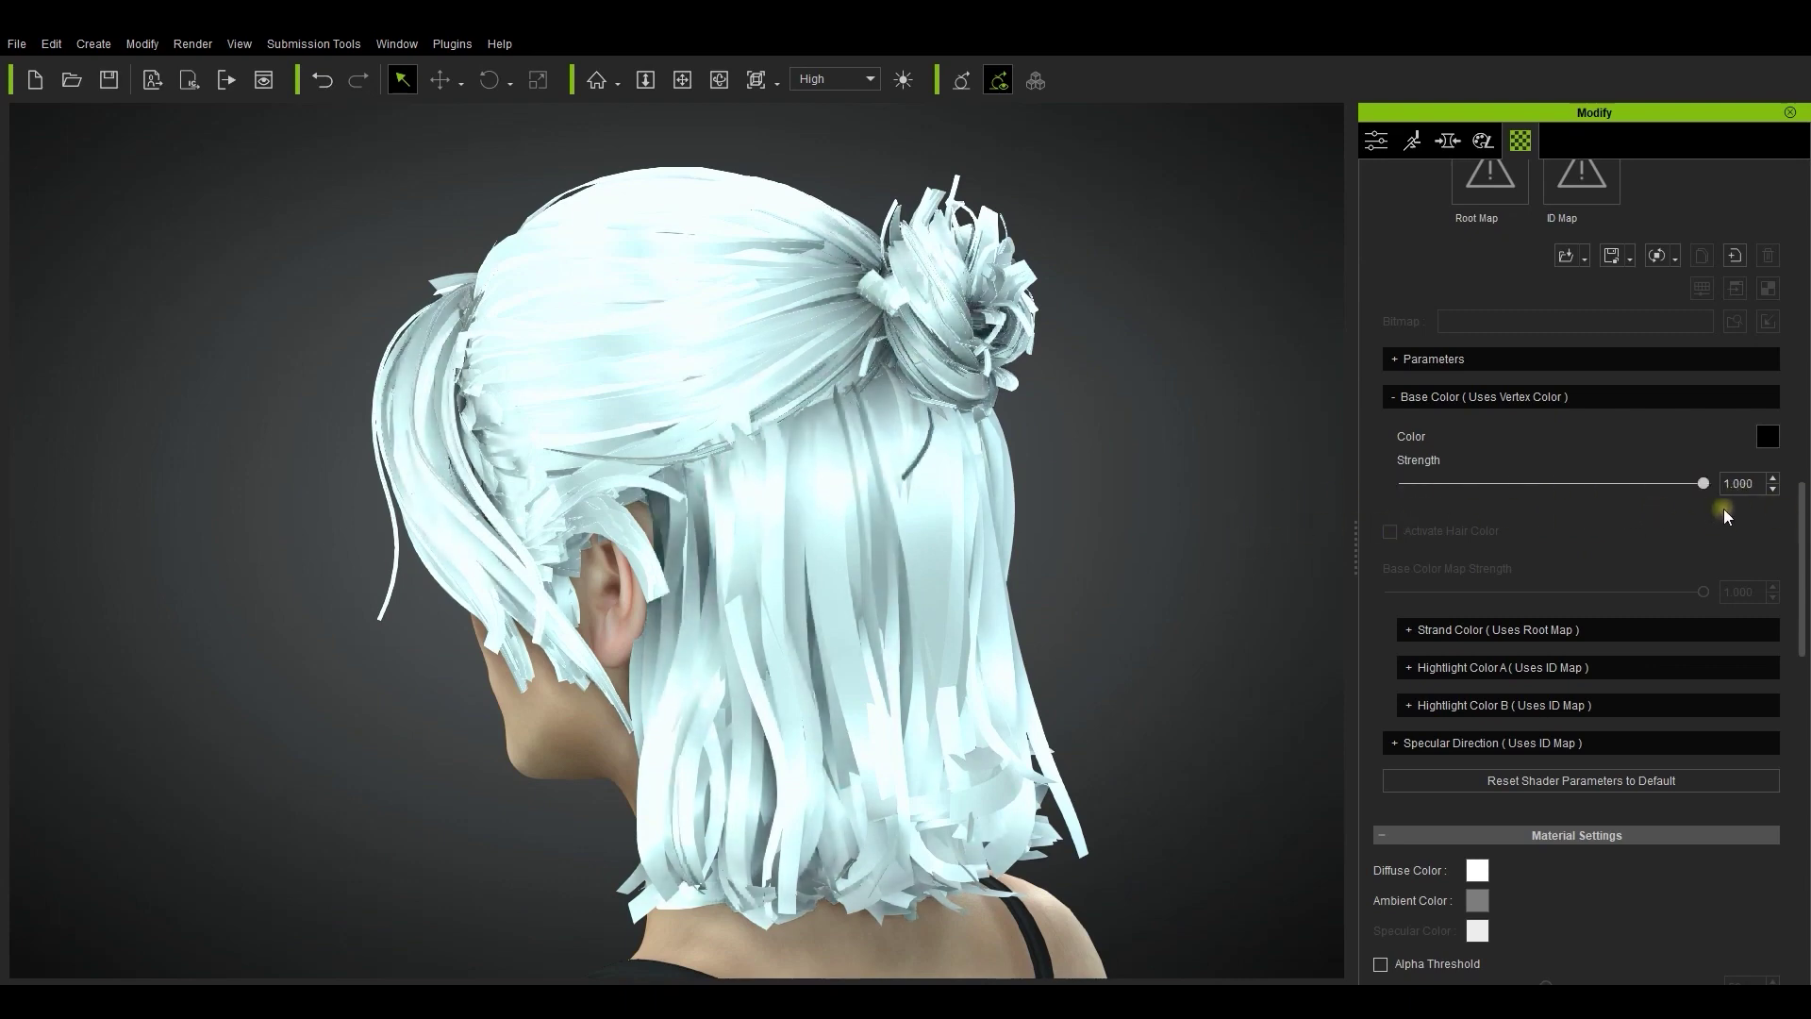
pyautogui.click(1766, 439)
pyautogui.moveTo(1028, 299); pyautogui.dragTo(1528, 336)
pyautogui.moveTo(1517, 473); pyautogui.dragTo(1566, 436)
pyautogui.moveTo(1619, 525)
pyautogui.mouseDown()
pyautogui.moveTo(1610, 378)
pyautogui.moveTo(1609, 506)
pyautogui.mouseUp()
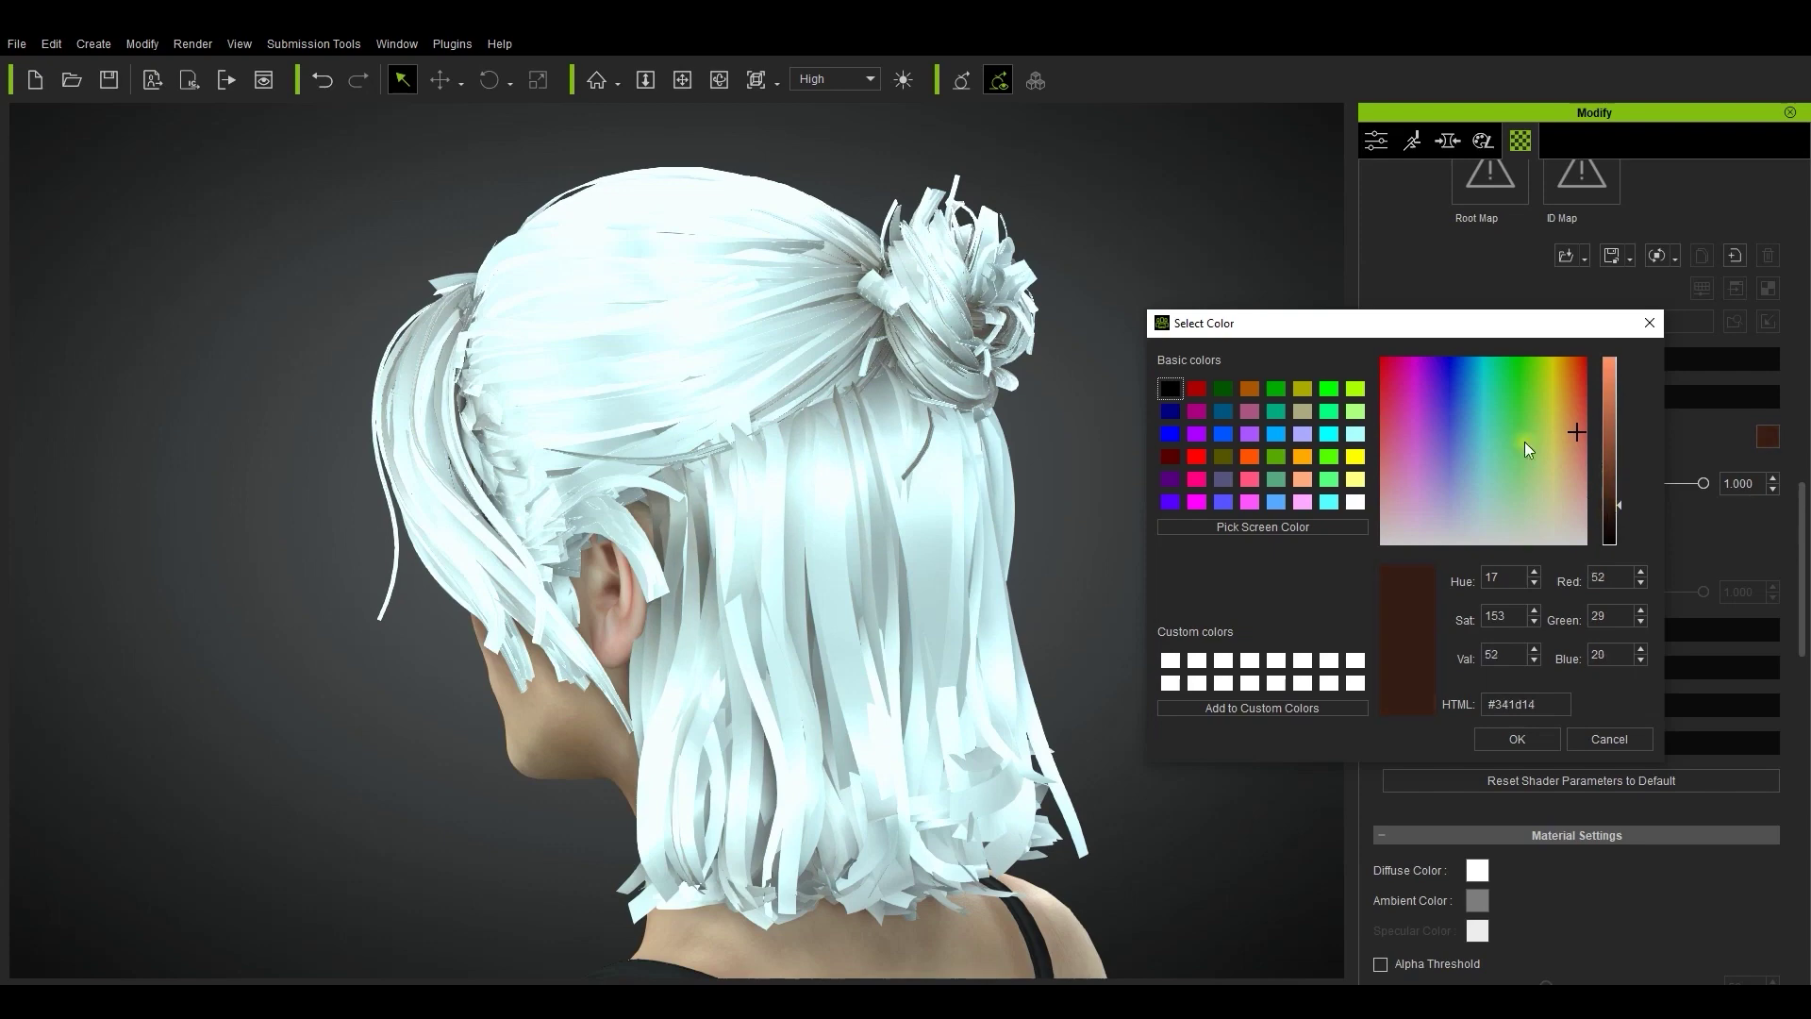
pyautogui.moveTo(1453, 388); pyautogui.dragTo(1594, 377)
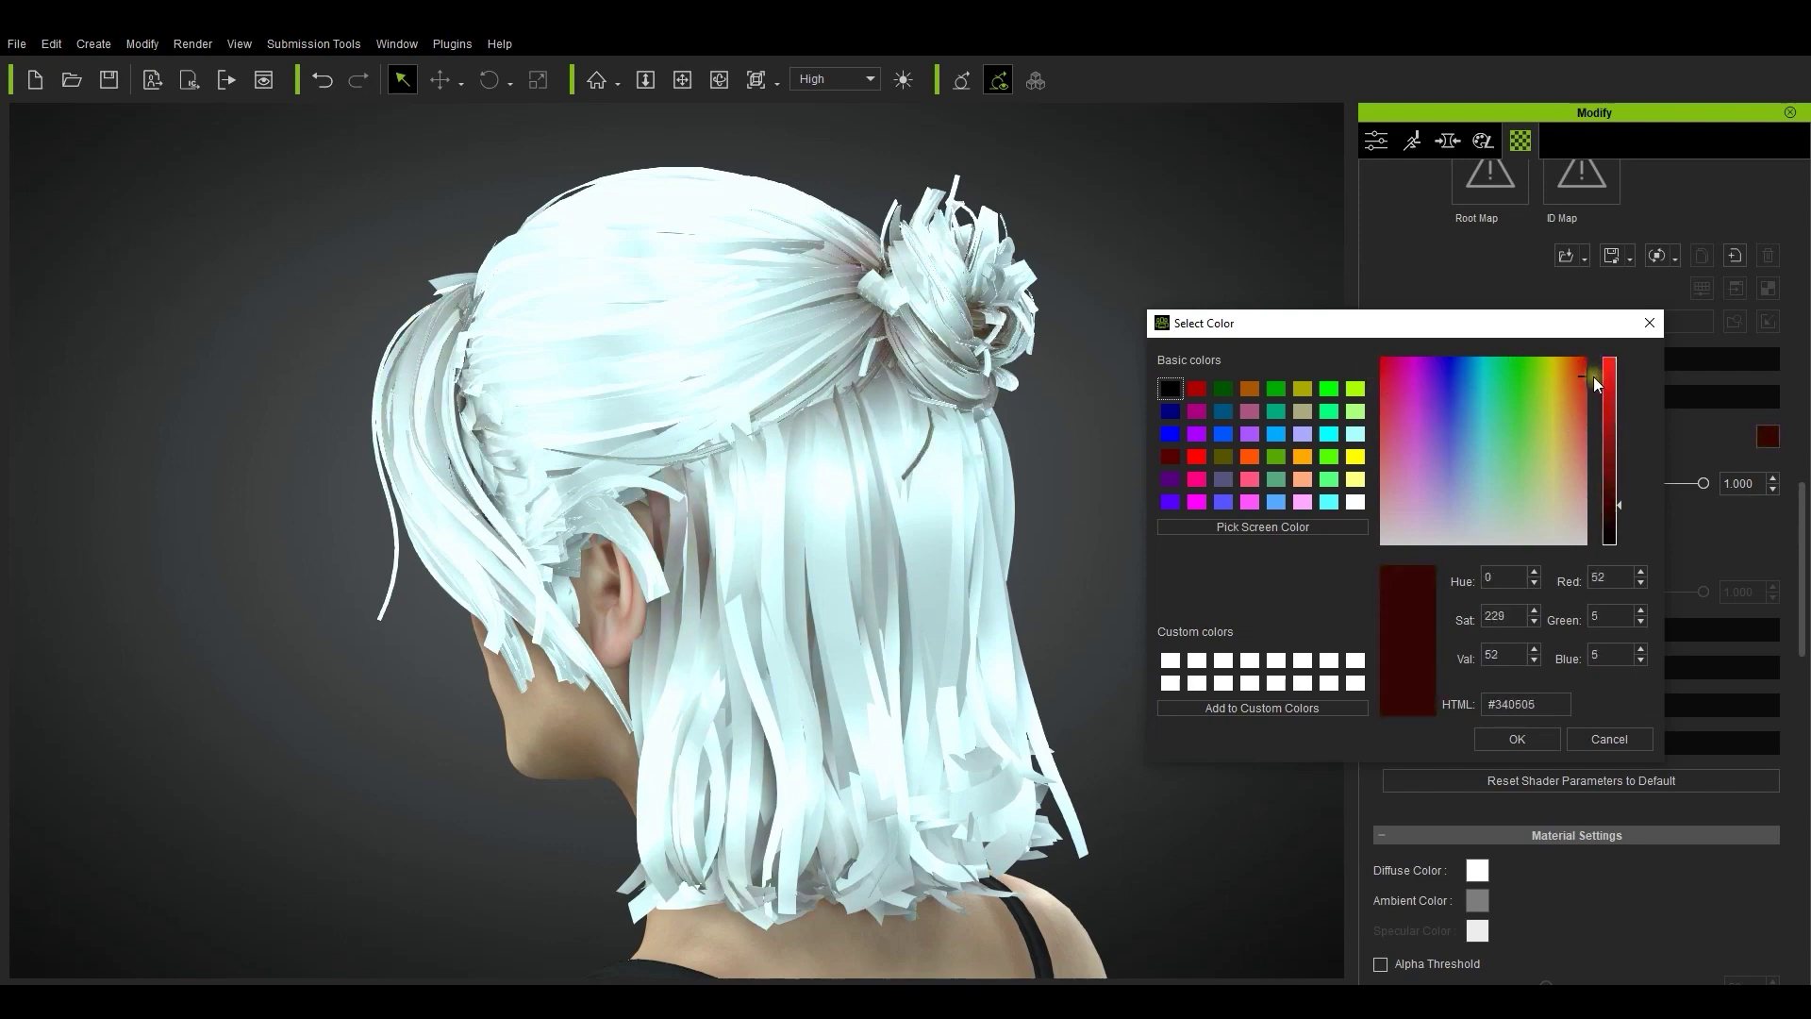
pyautogui.click(1533, 740)
# Compare the rear of the hair at Base Color Strength 0 and 1.000, leaving it at 1.000.
pyautogui.moveTo(1702, 483)
pyautogui.mouseDown()
pyautogui.moveTo(1383, 495)
pyautogui.moveTo(1703, 483)
pyautogui.mouseUp()
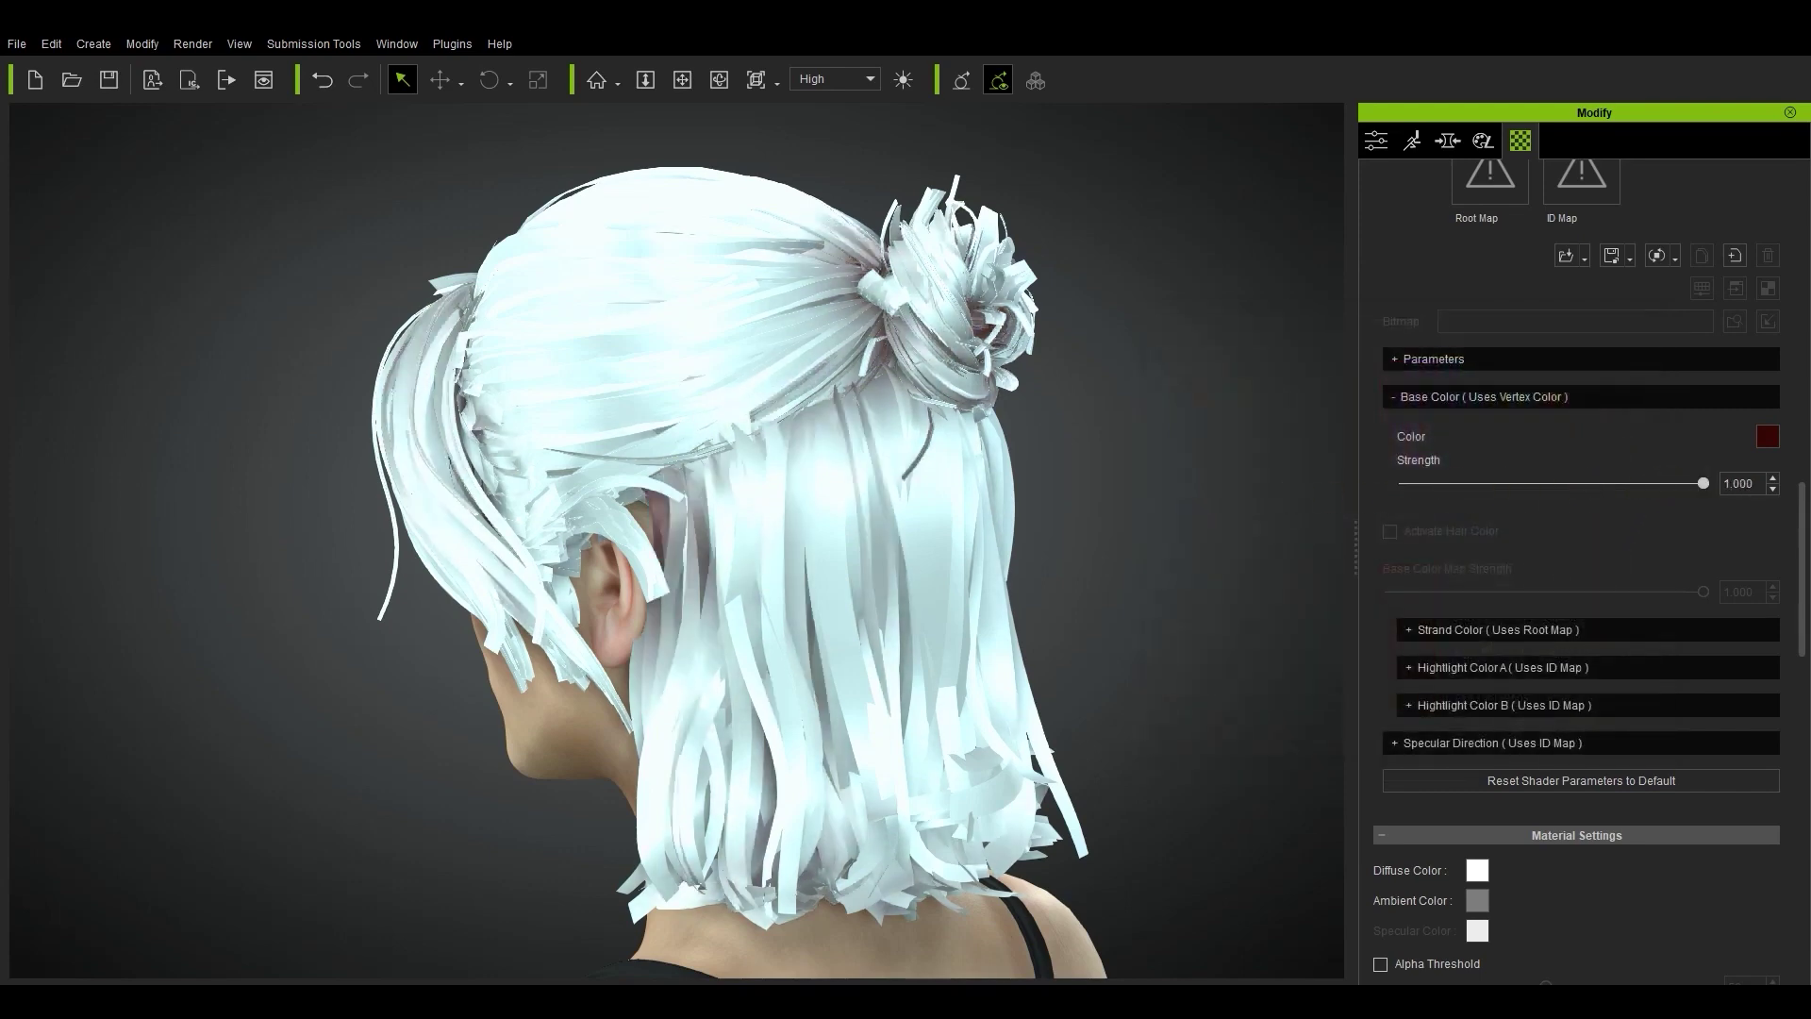
pyautogui.moveTo(837, 731); pyautogui.dragTo(214, 732, button='right')
pyautogui.scroll(5, 556, 533)
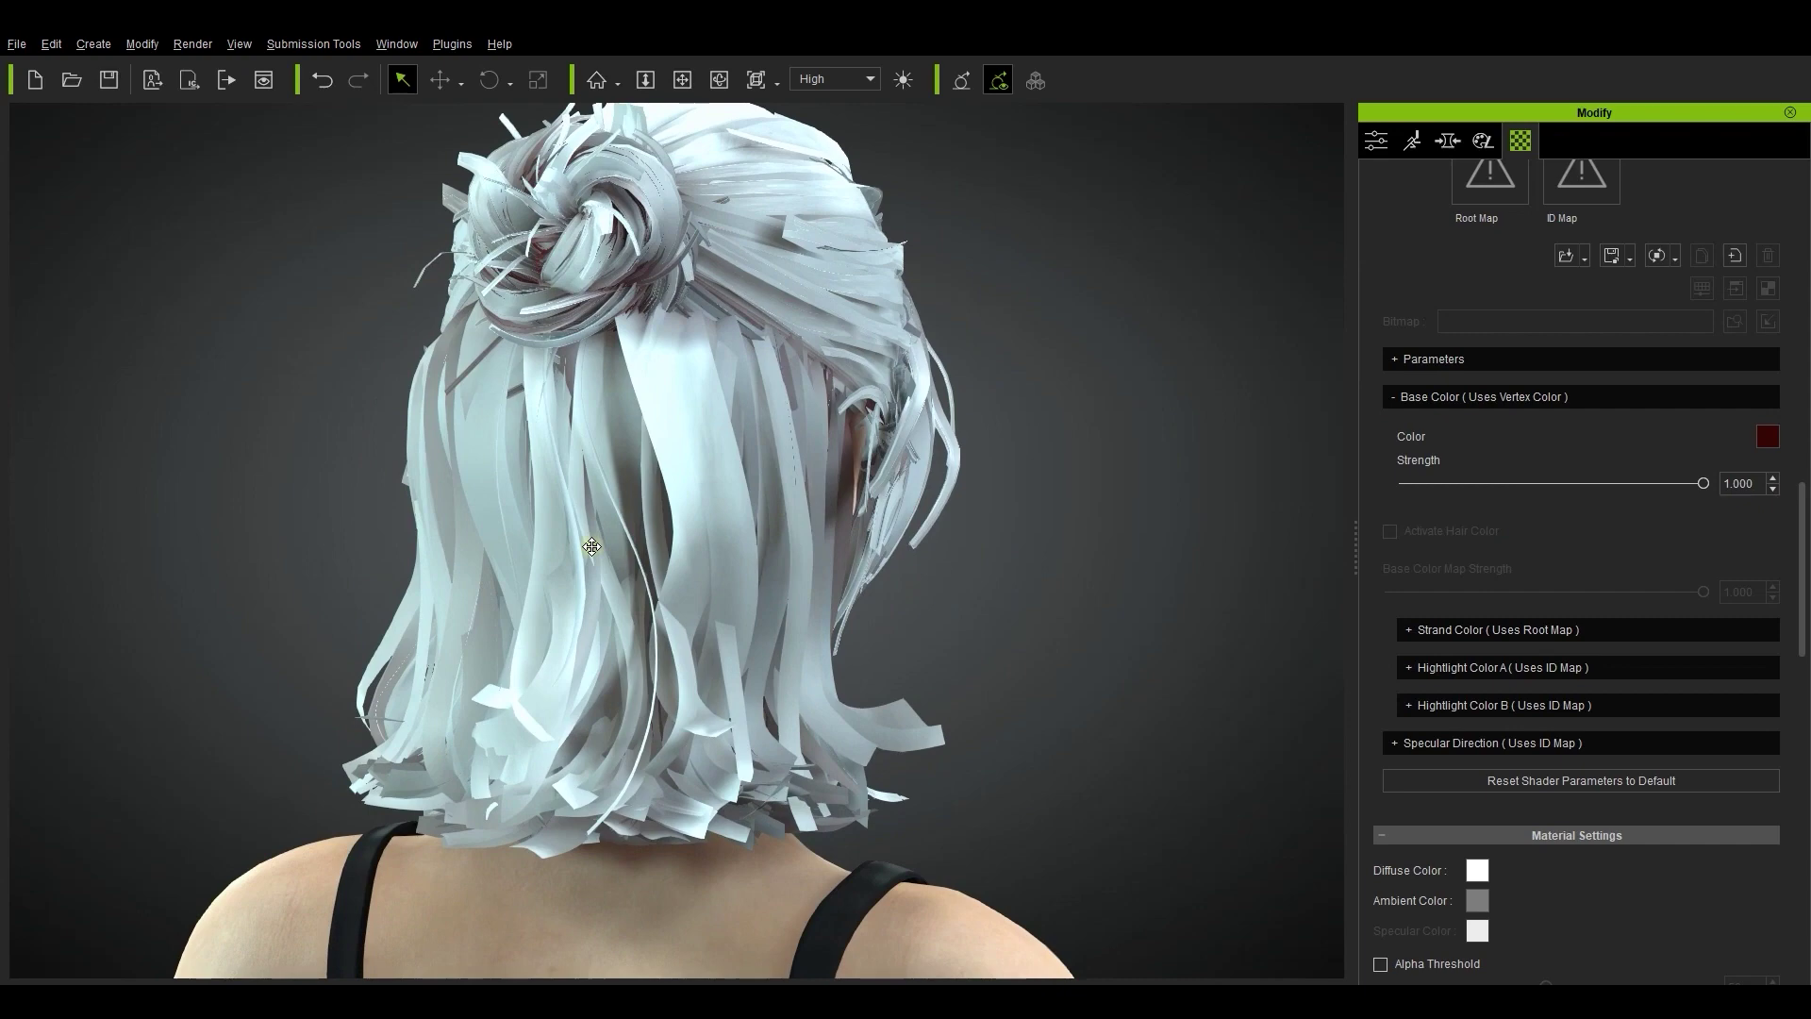
pyautogui.scroll(-3, 556, 533)
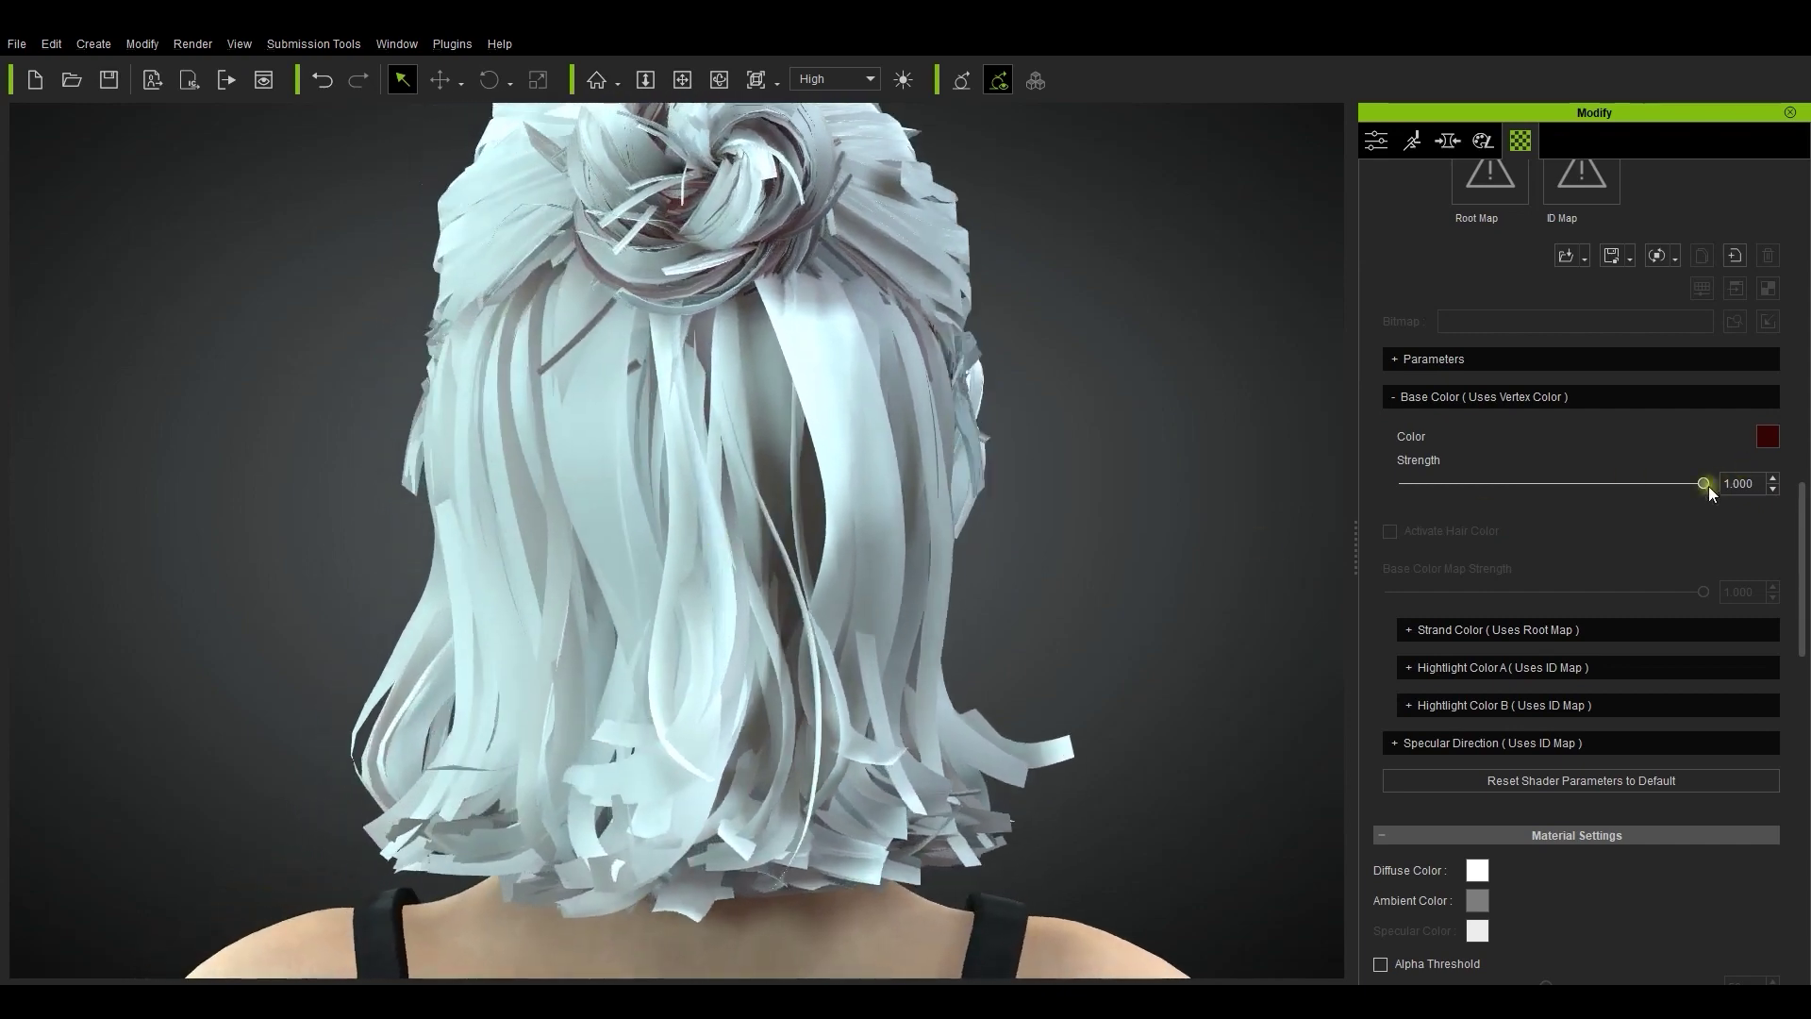
pyautogui.moveTo(1704, 484); pyautogui.dragTo(1803, 476)
pyautogui.moveTo(1651, 484); pyautogui.dragTo(1801, 479)
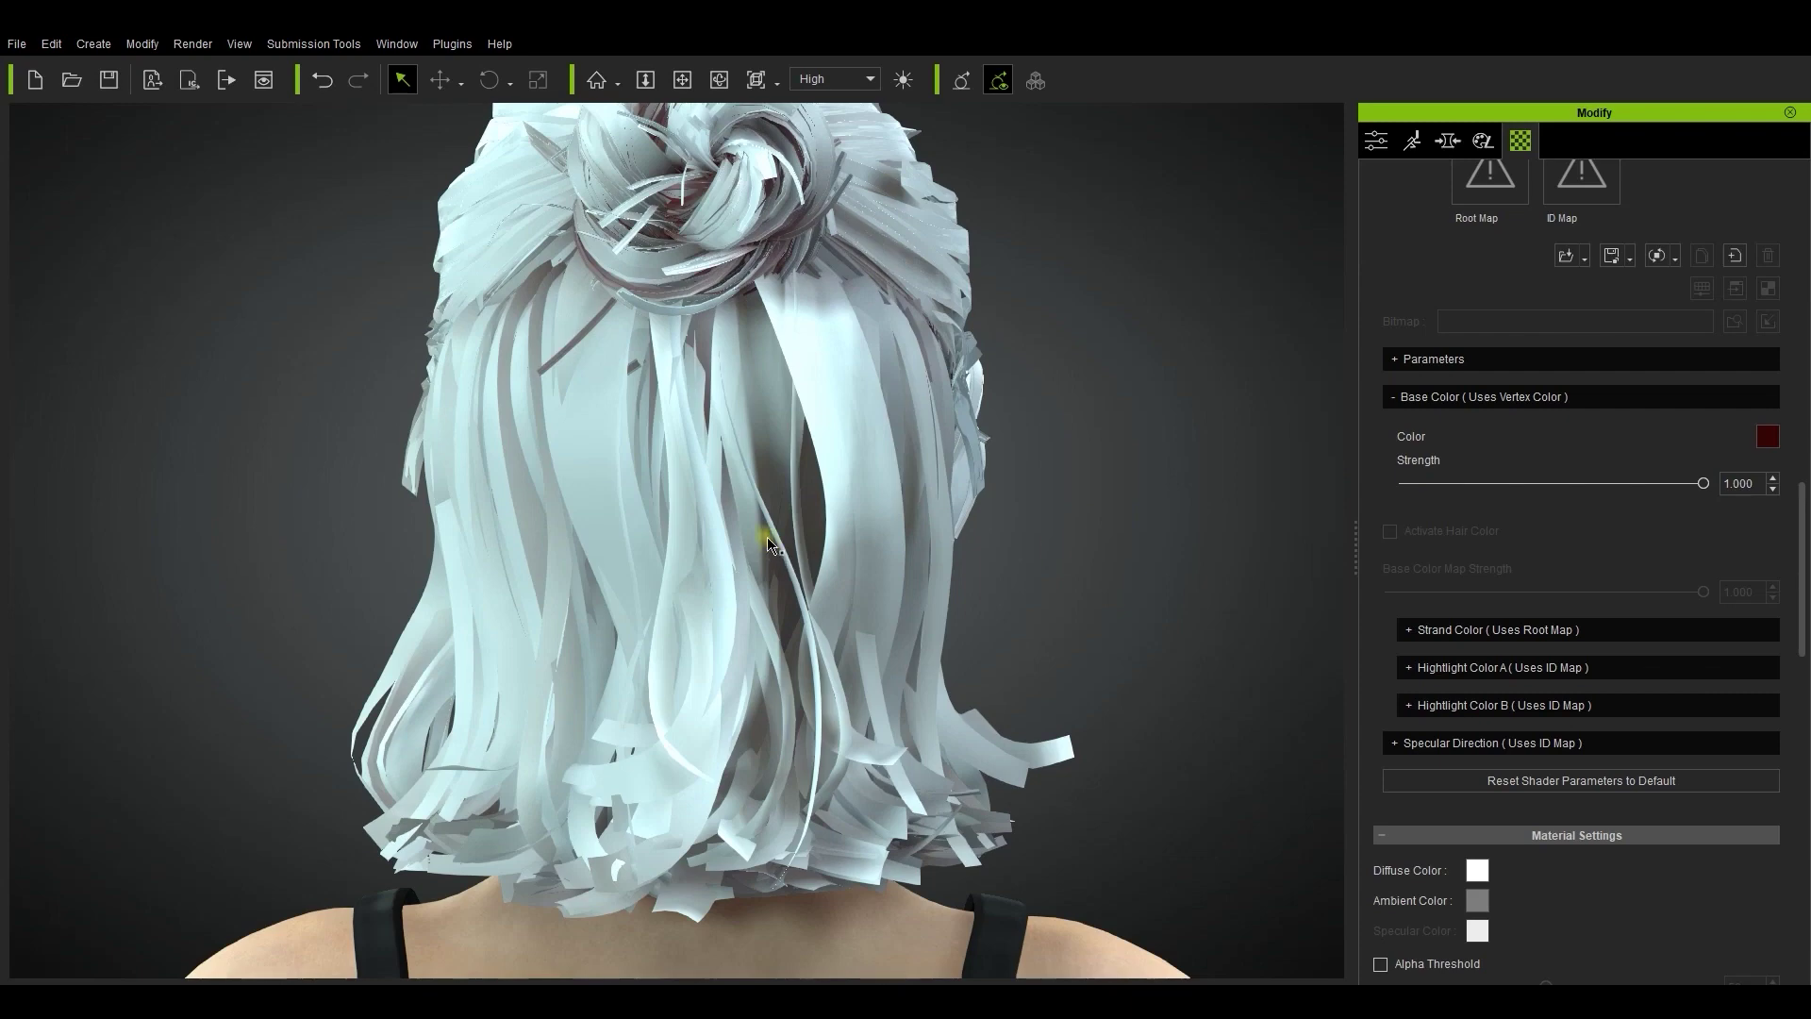